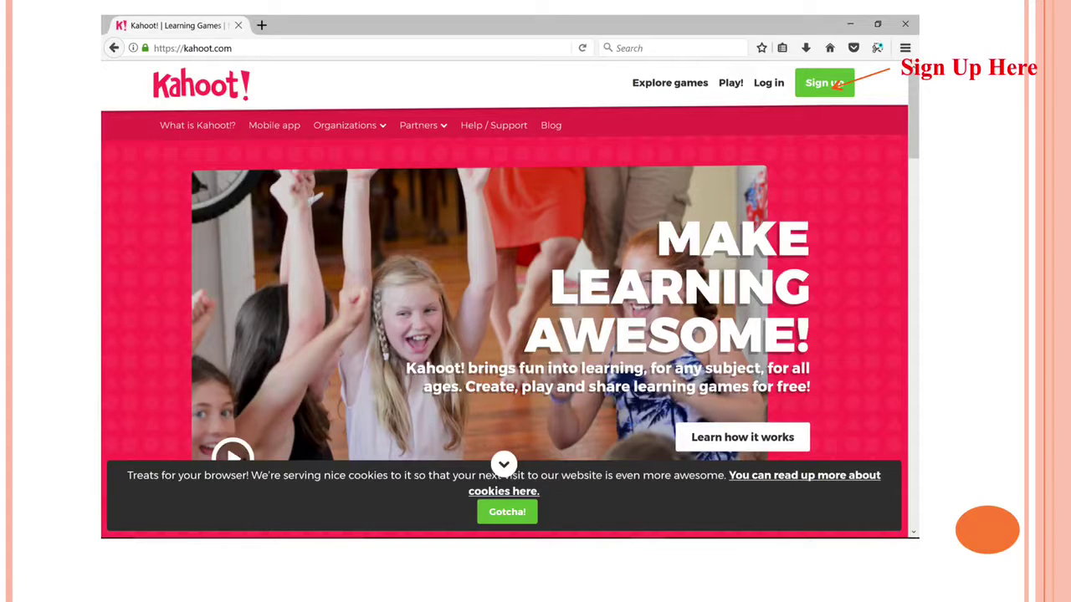
key("Right")
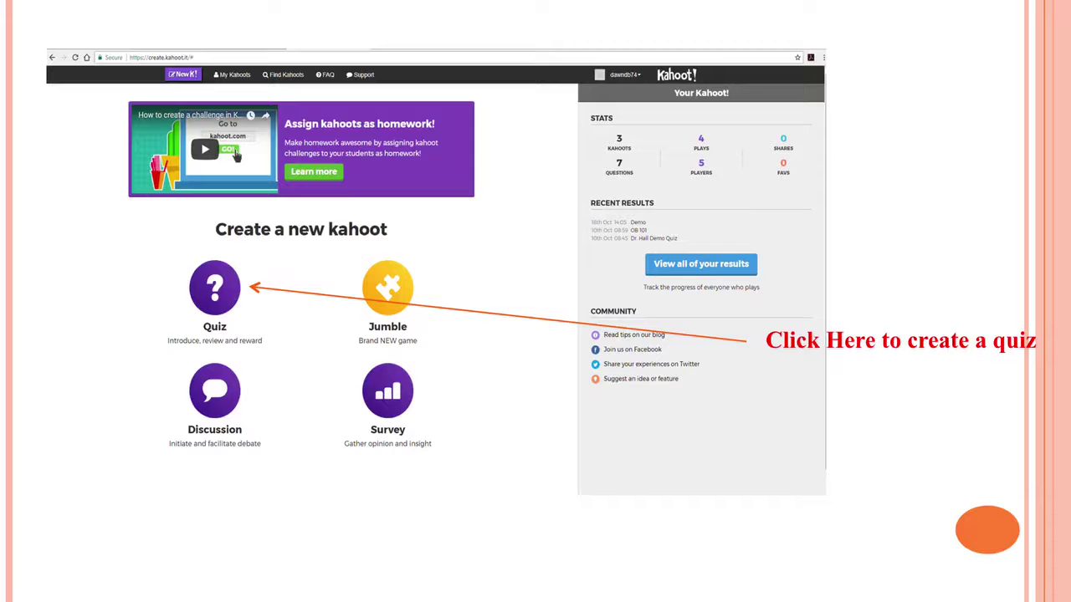
key("Right")
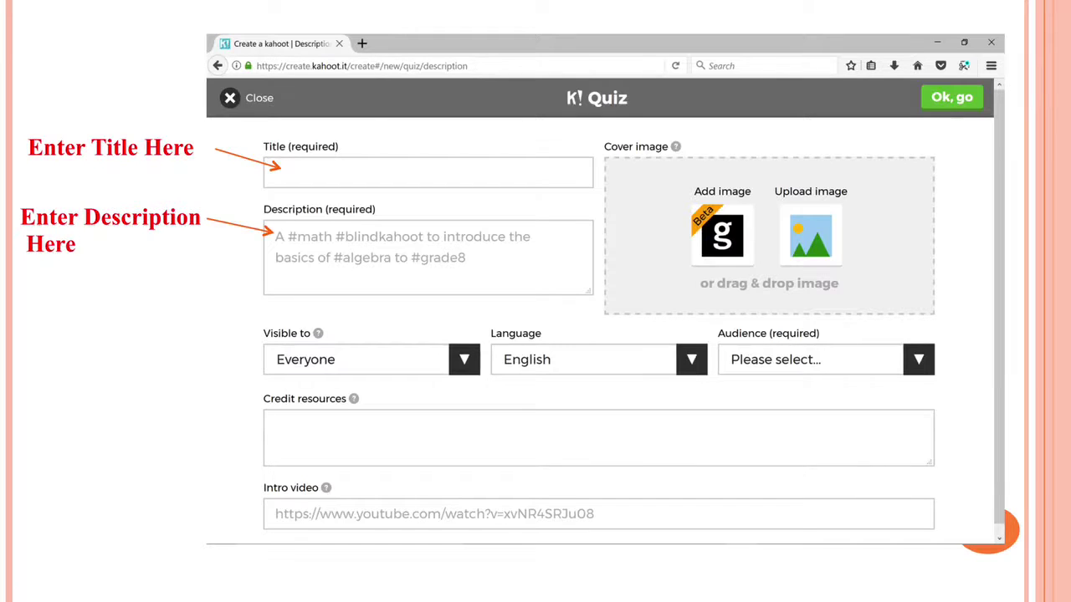
key("Right")
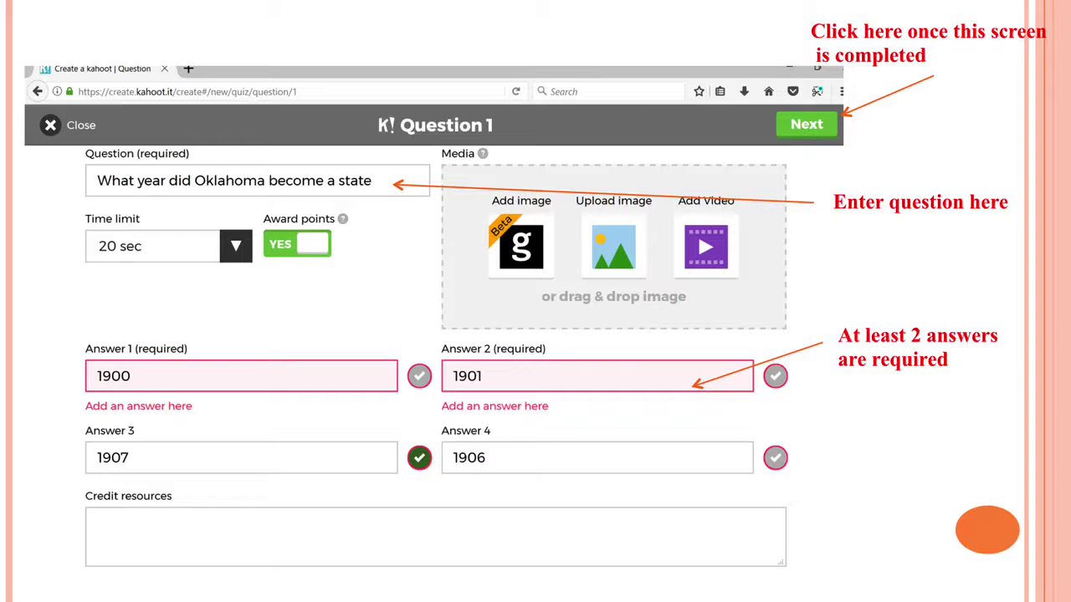
key("Right")
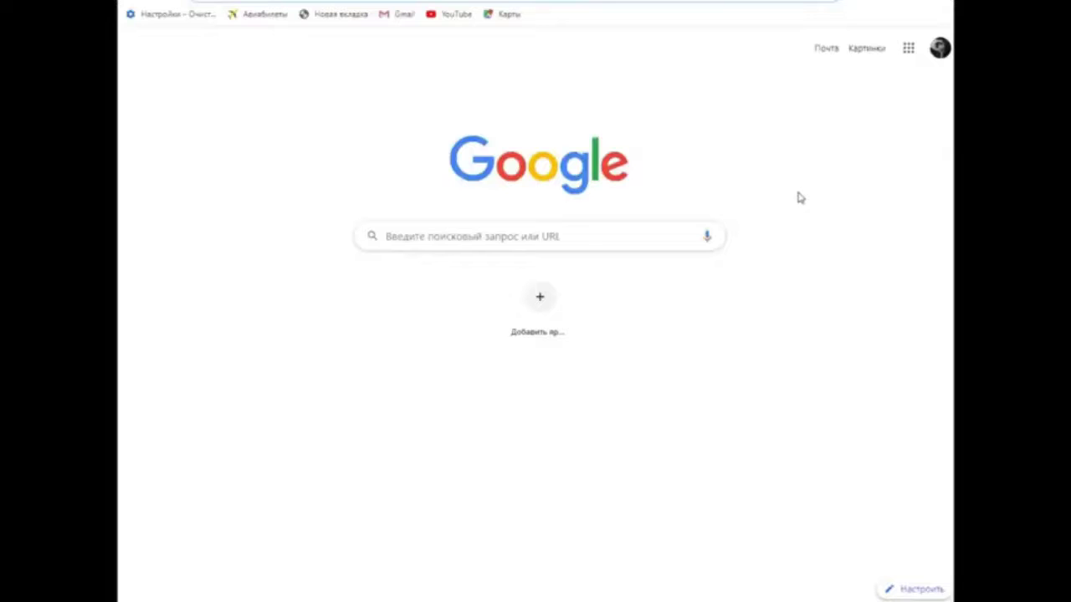
Step: Search Google for "kahoot" and open the official kahoot.com website from the results
left_click(581, 233)
type("k")
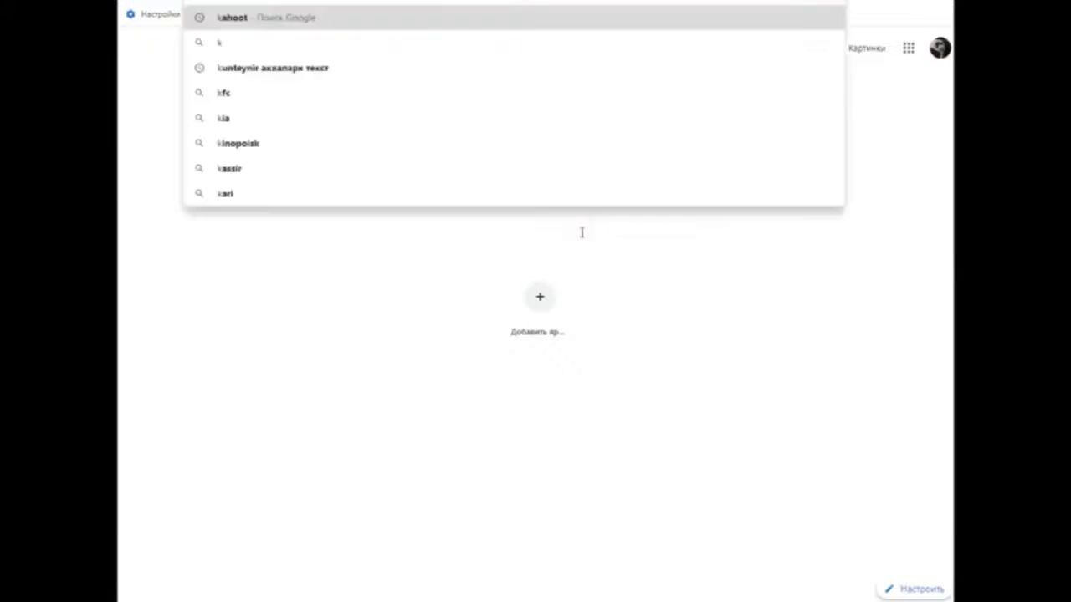
type("ahoot")
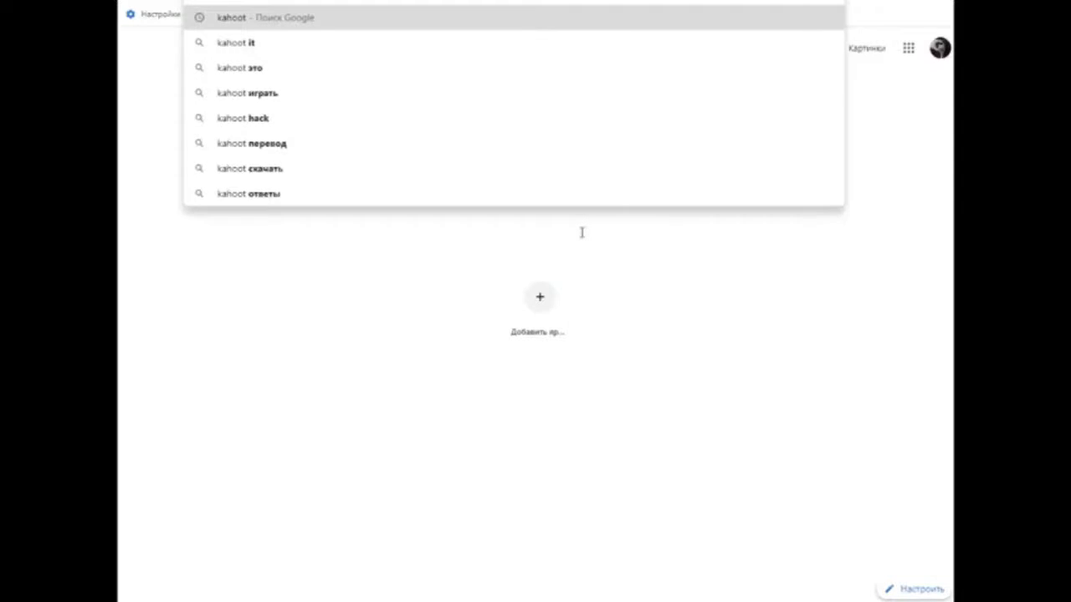
key("Return")
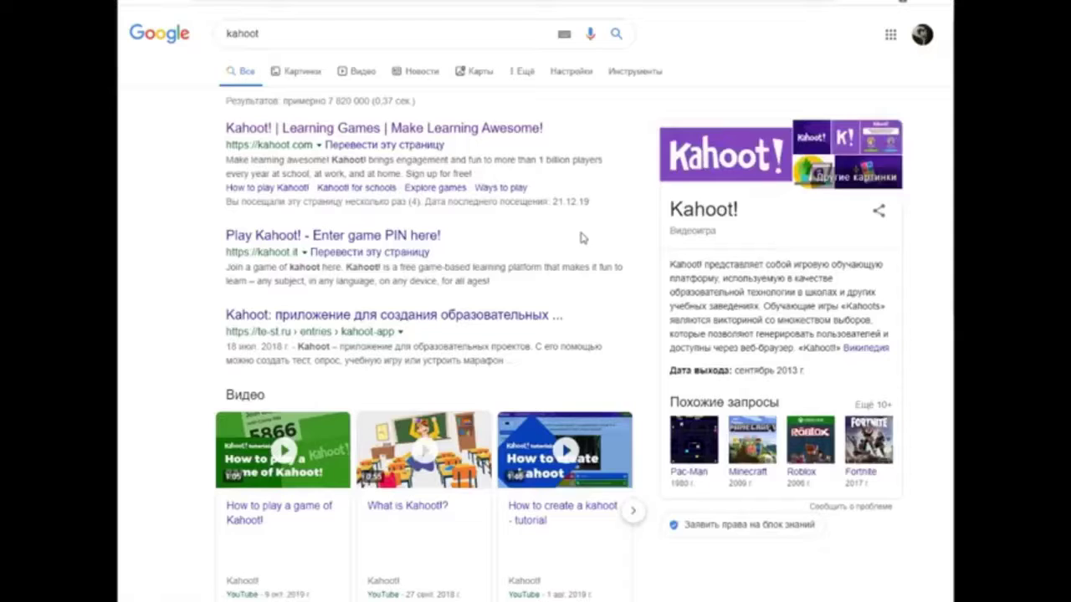
left_click(478, 130)
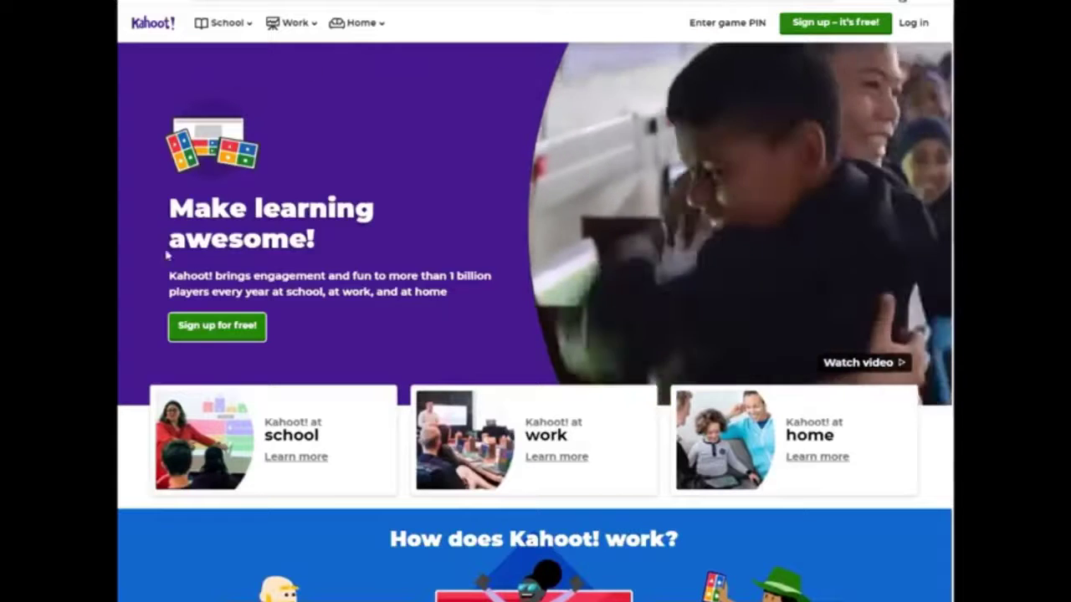
Step: Sign up for a free Kahoot! account as a teacher, using a Google account
left_click(222, 329)
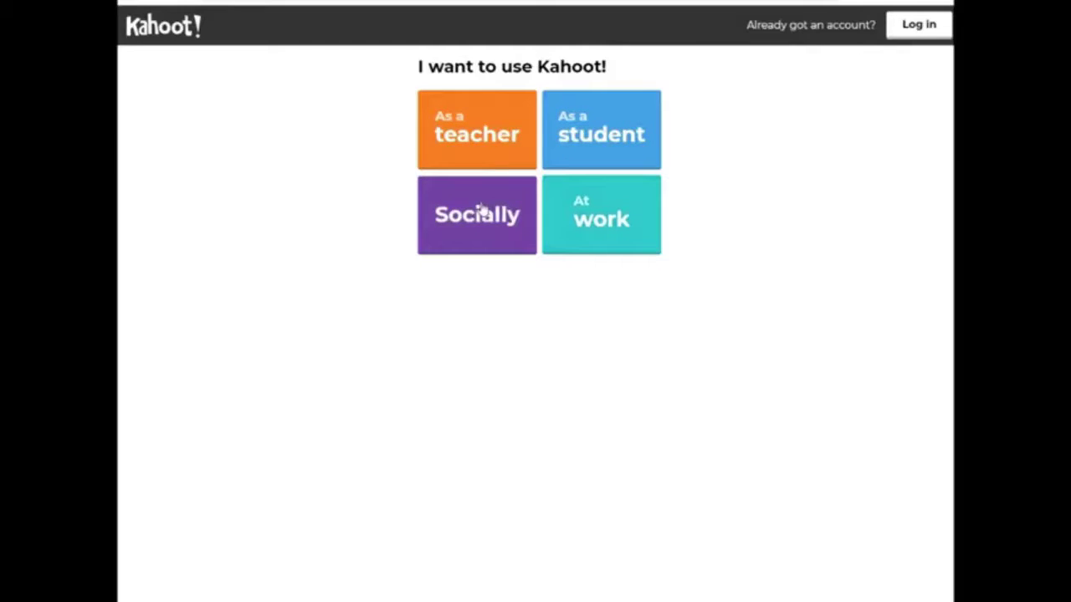
left_click(492, 137)
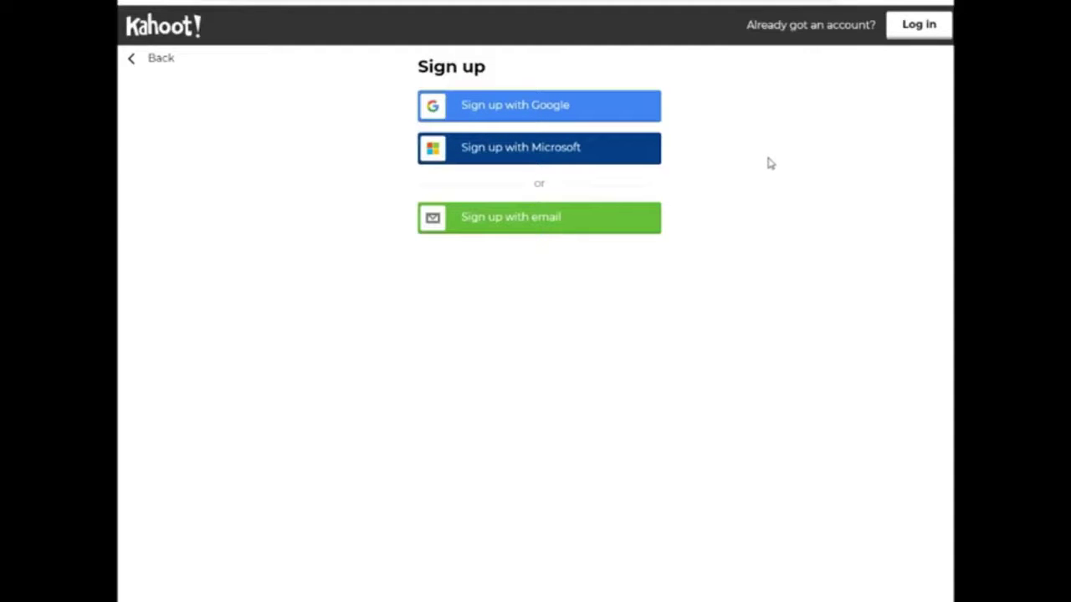
left_click(619, 106)
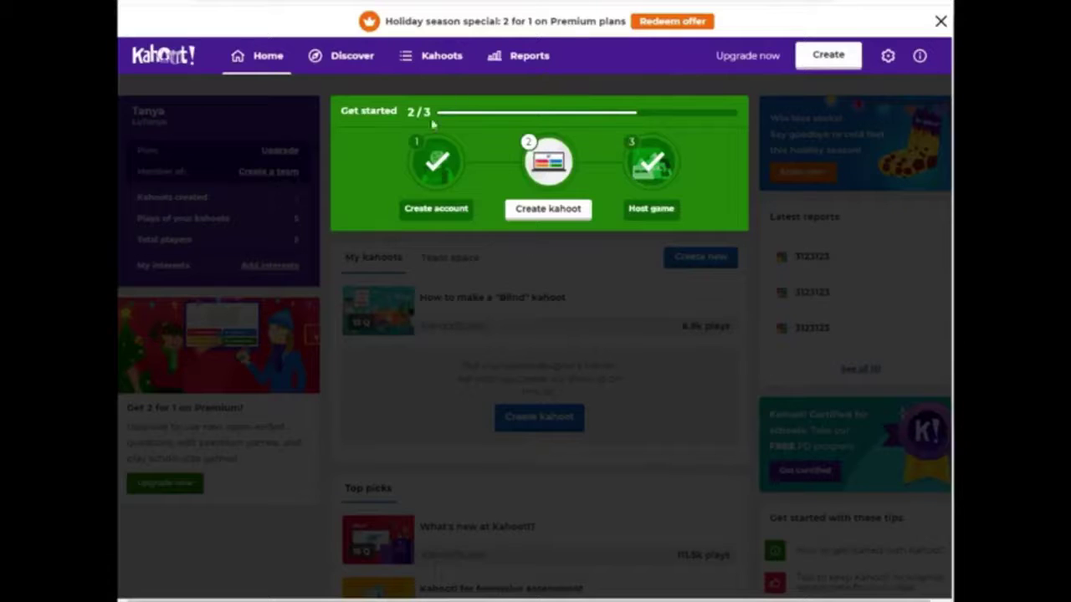
Step: Create a blank new kahoot and save its summary with the title "New quiz" and the language Русский язык
left_click(565, 215)
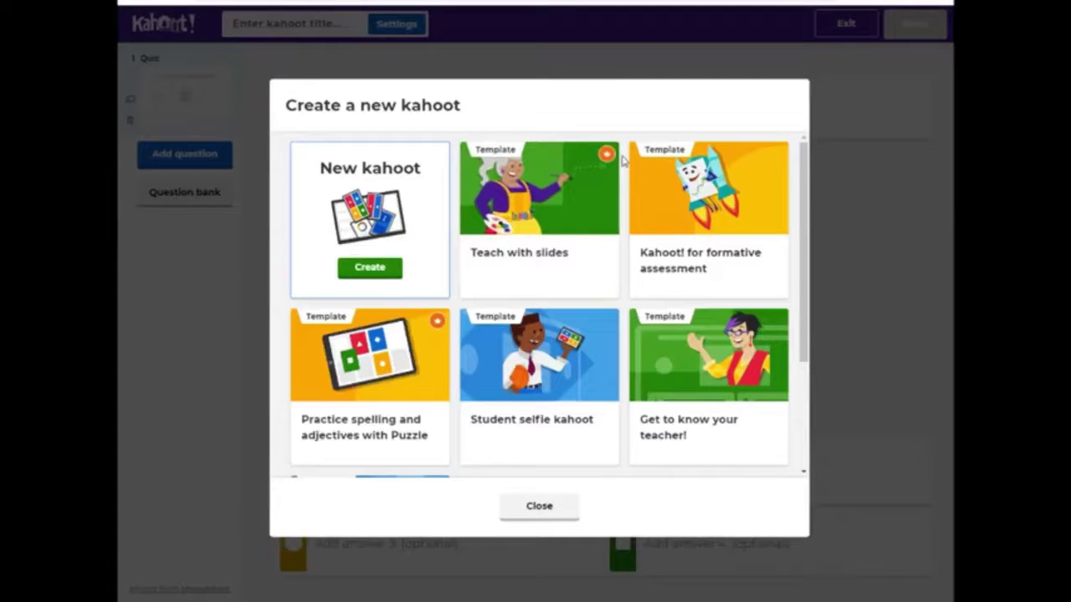
left_click(368, 269)
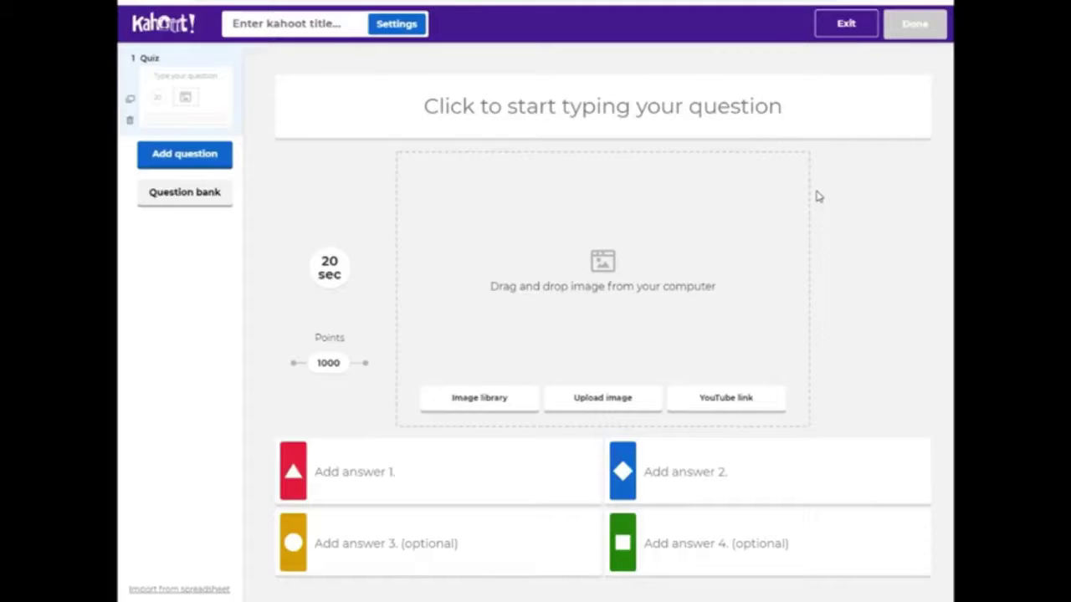
left_click(333, 28)
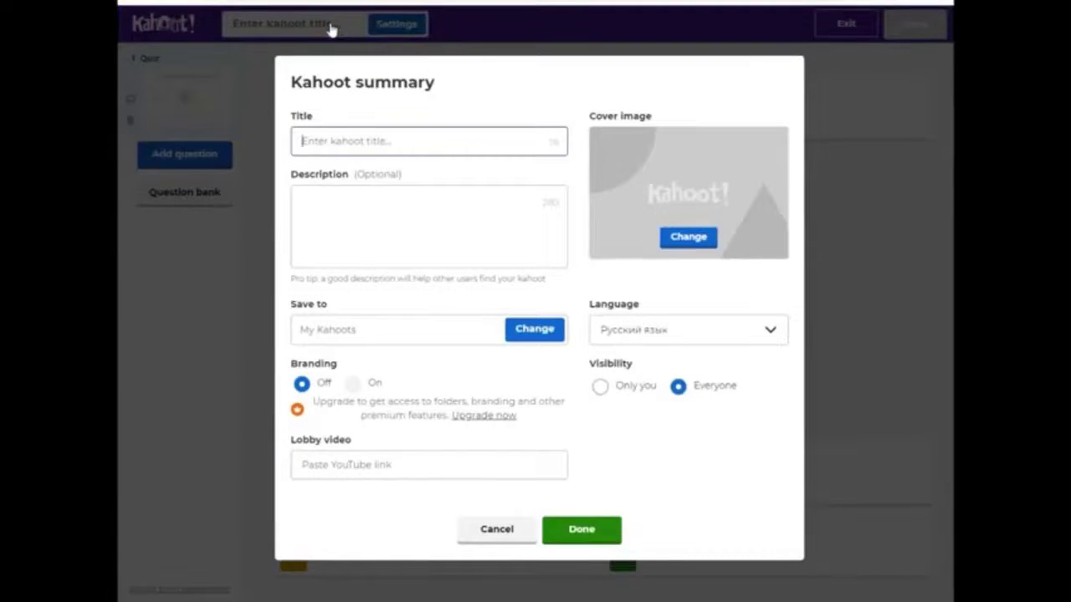
type("New quiz")
left_click(384, 207)
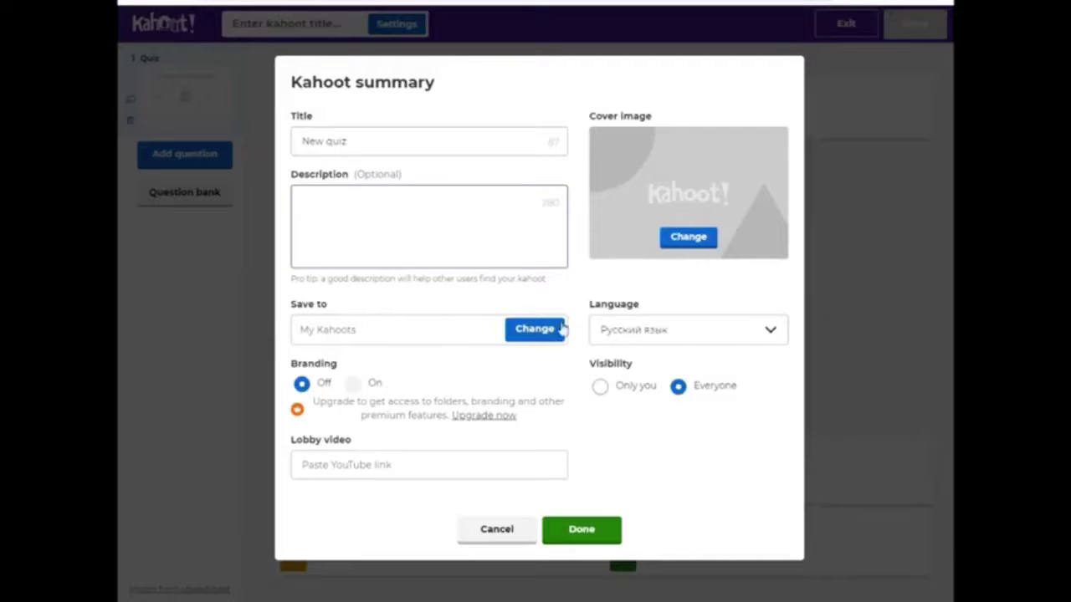
left_click(739, 333)
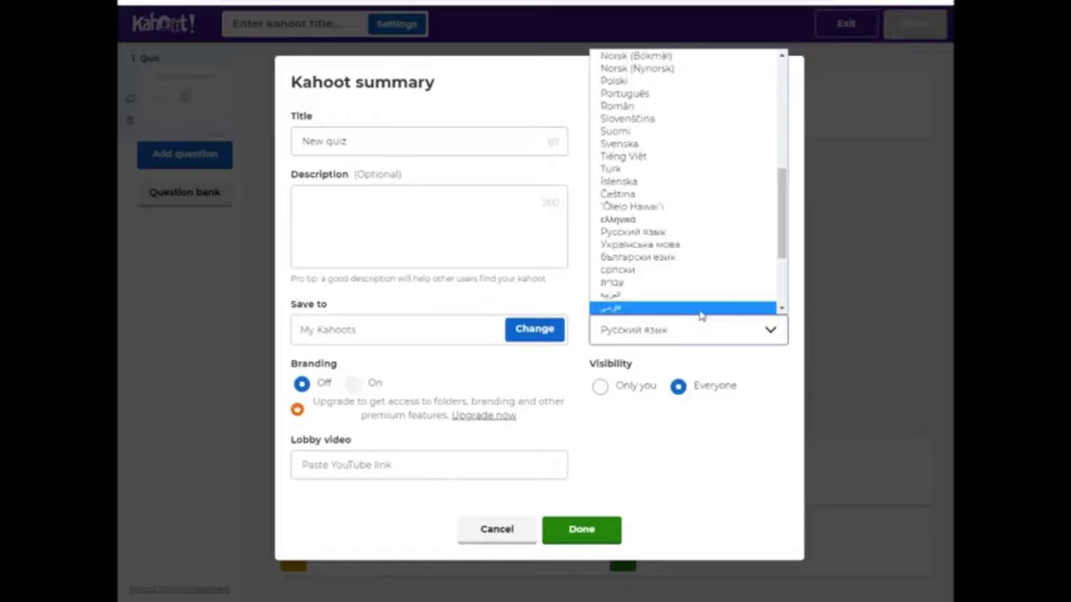
left_click(686, 232)
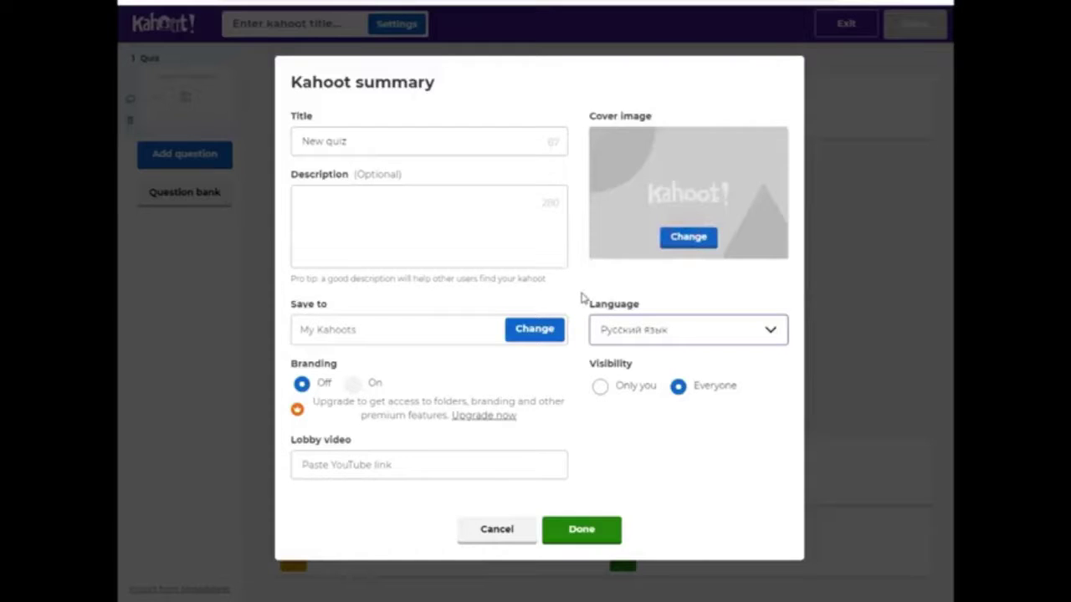
left_click(591, 530)
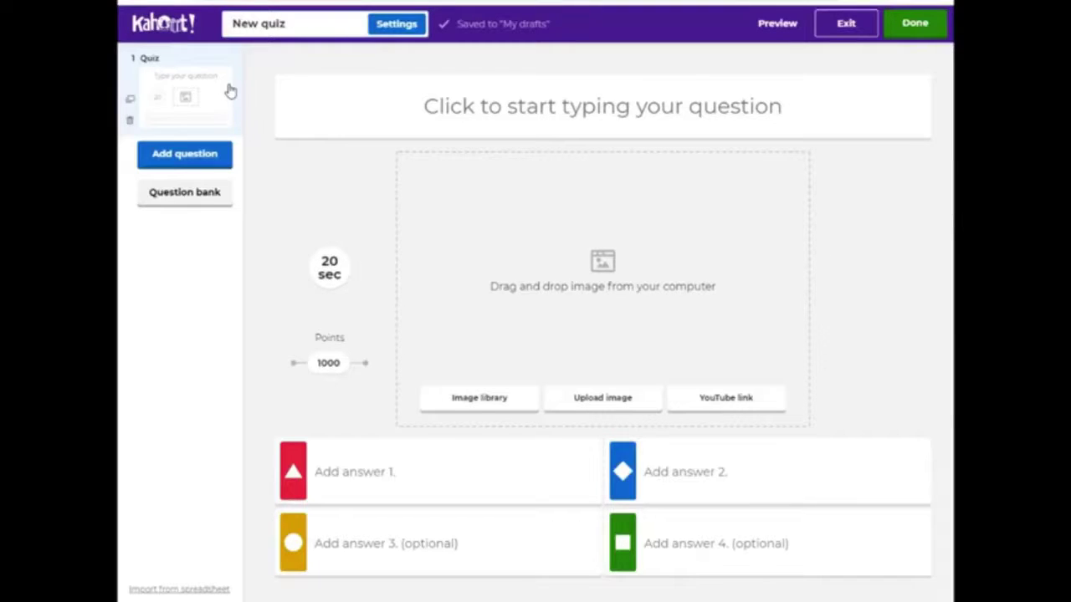
left_click(198, 197)
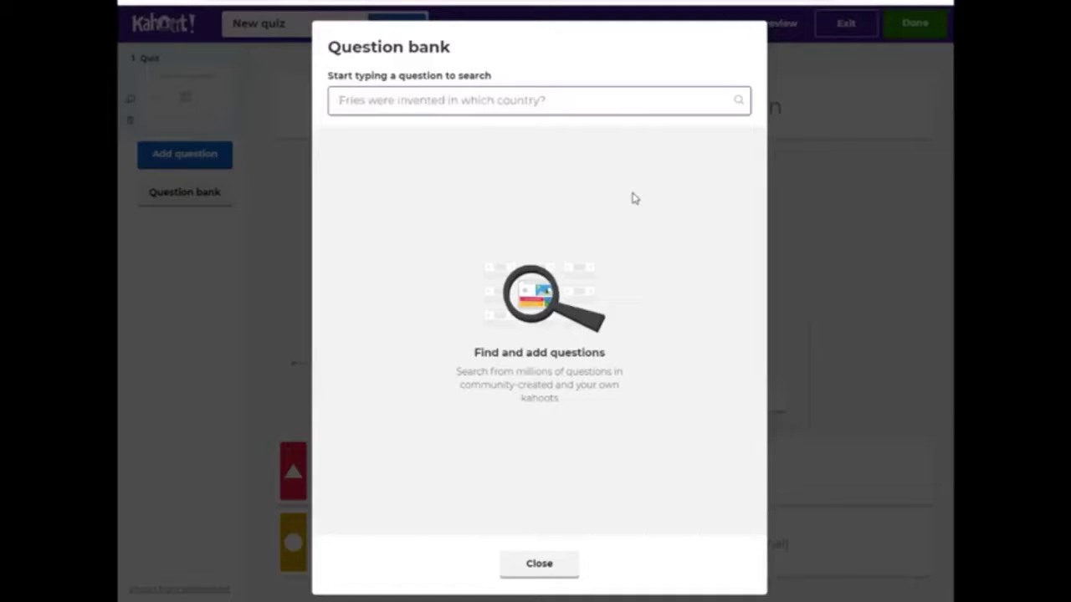
left_click(542, 563)
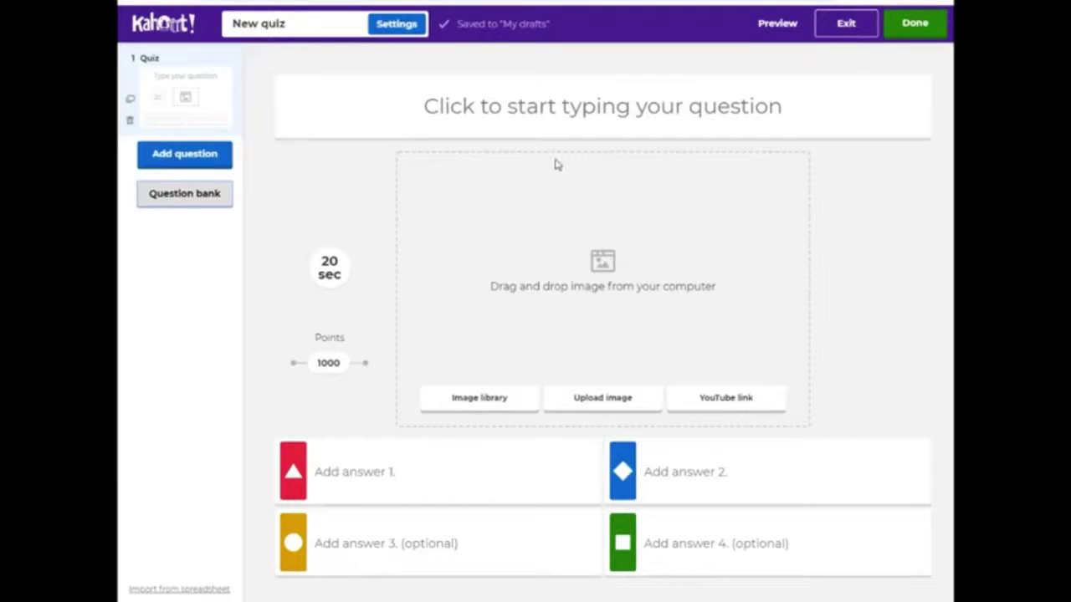
Step: Enter "what is kahoot?" as the text of the first quiz question
left_click(574, 116)
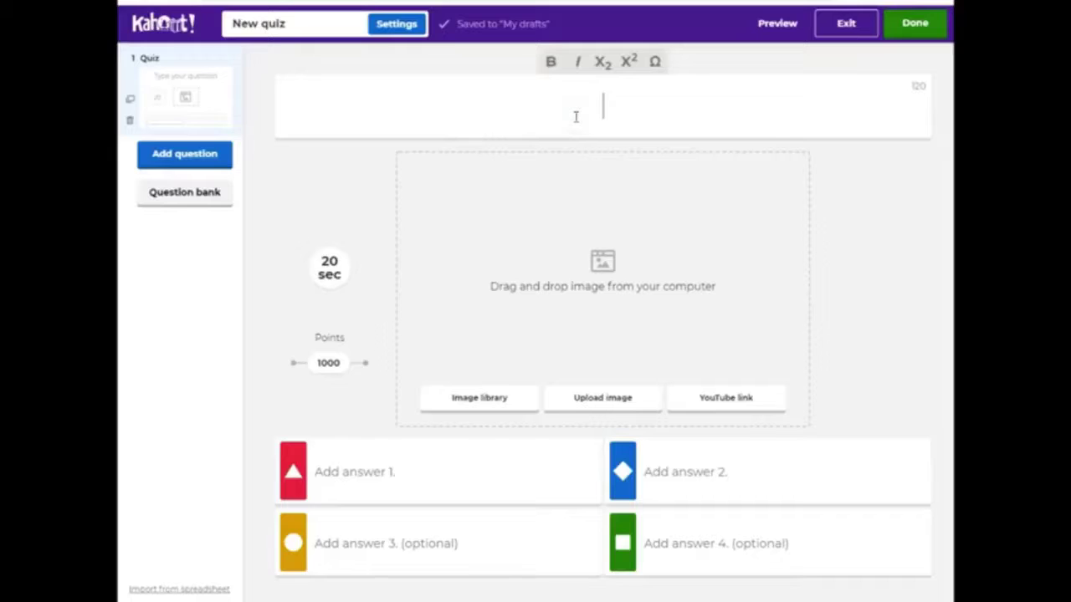
type("what ")
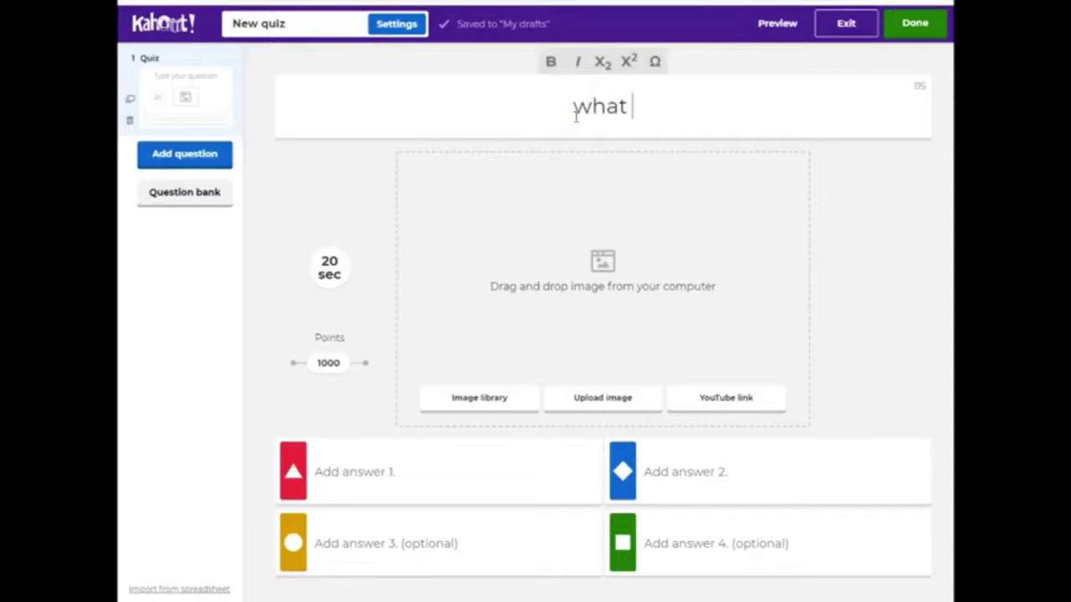
type("is ka")
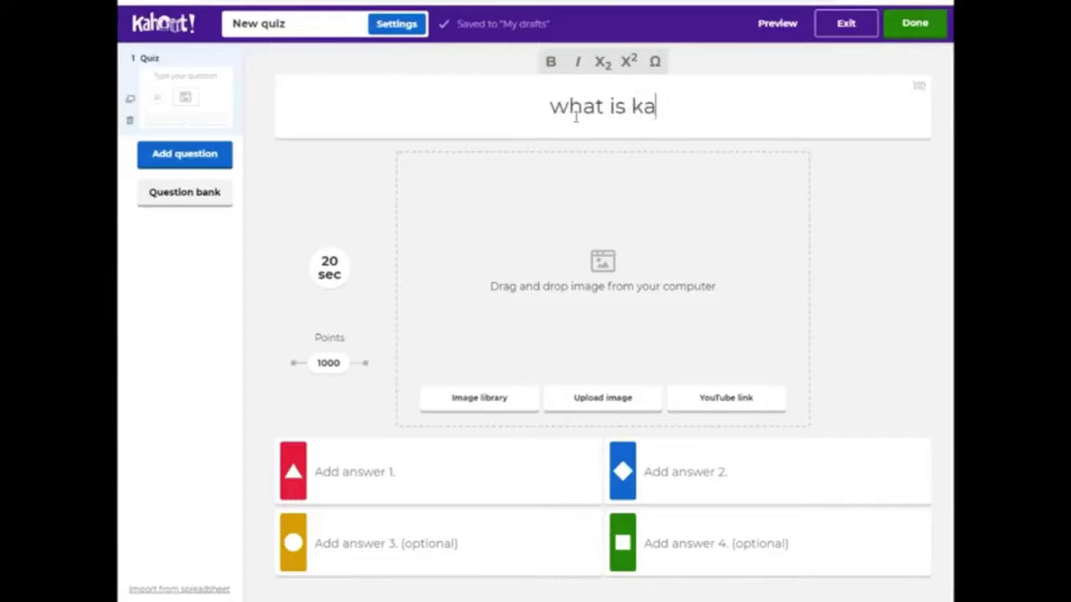
type("hoot")
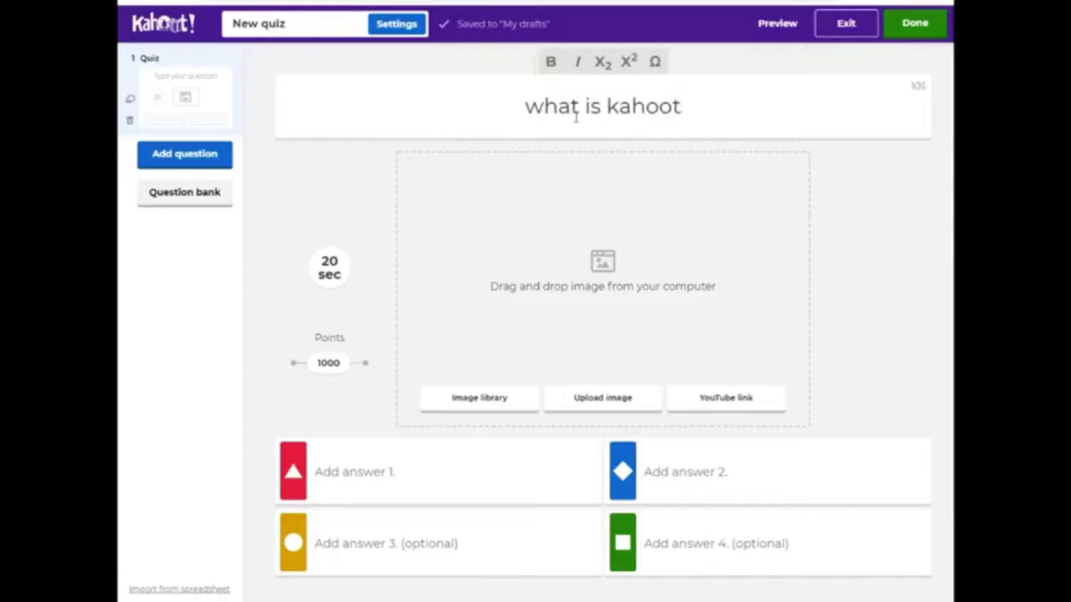
type("?")
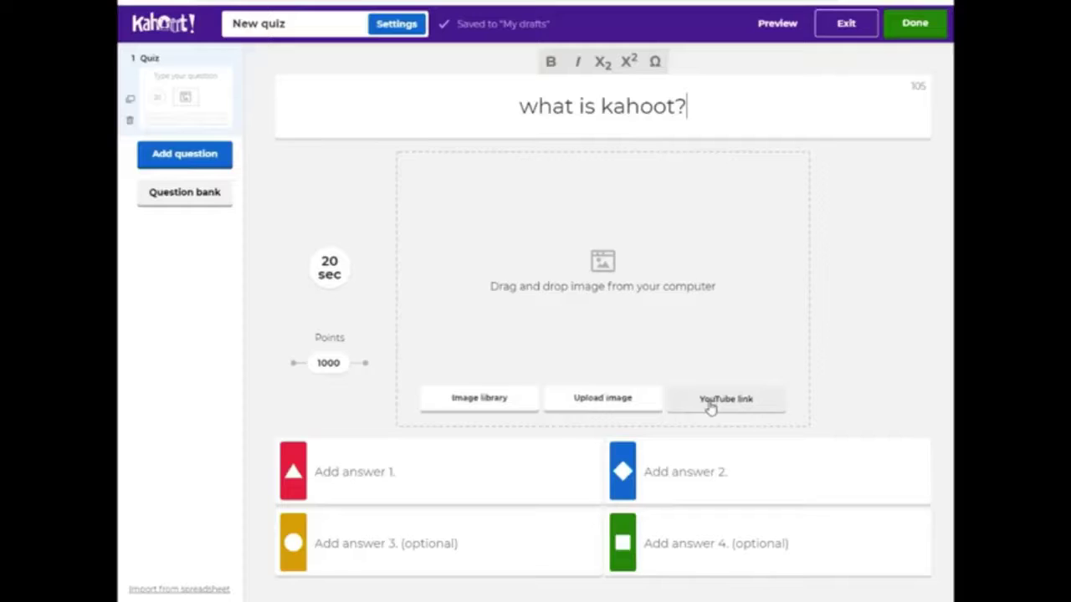
Step: Set the question's time limit to 20 seconds and its points to 1000
left_click(325, 276)
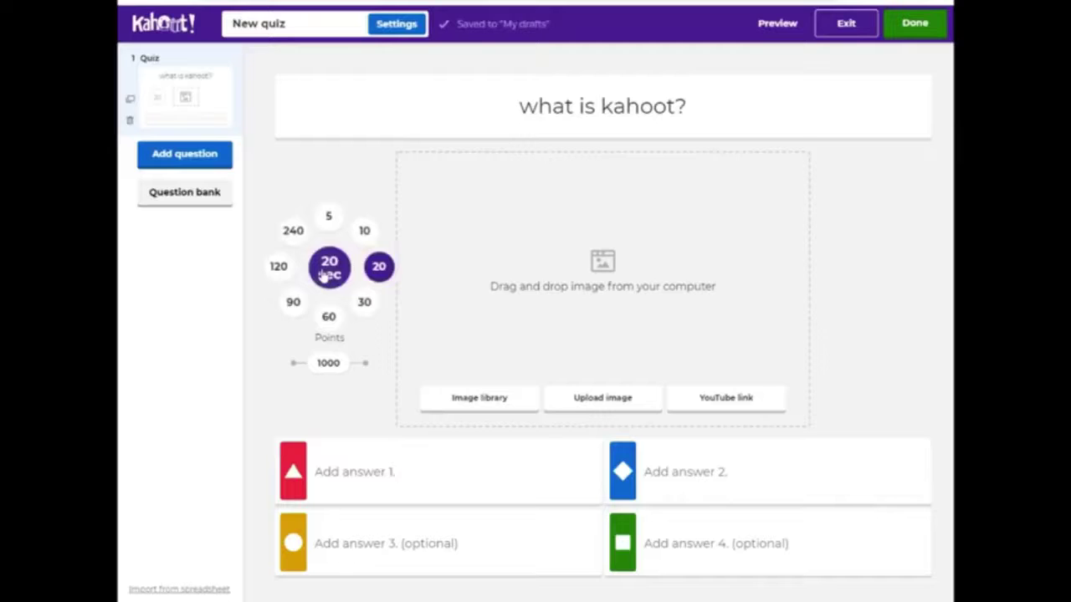
left_click(379, 274)
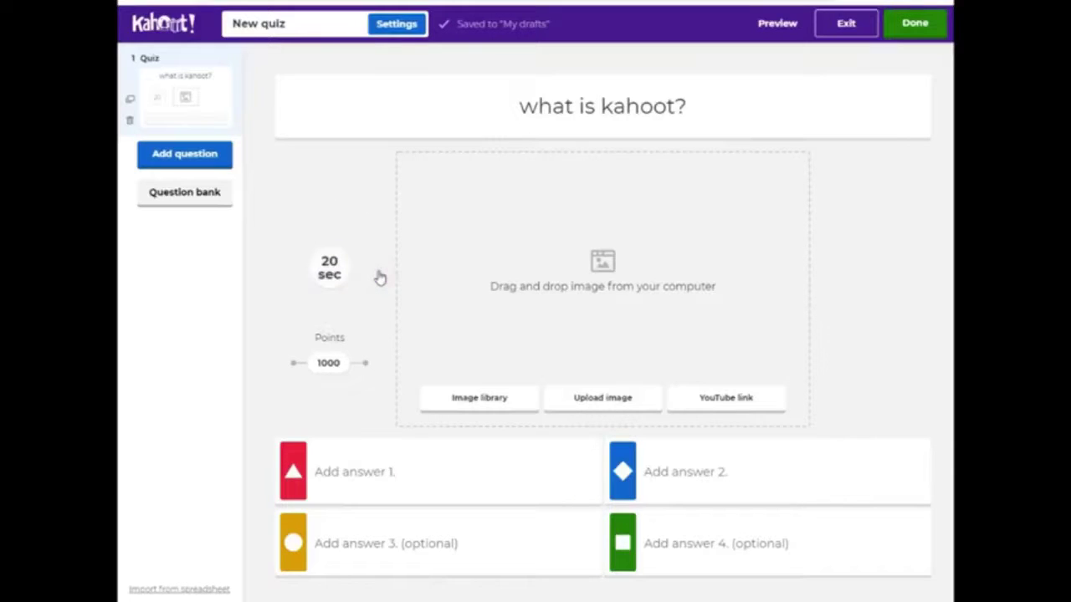
left_click(329, 370)
mouse_move(327, 371)
left_mouse_down()
mouse_move(282, 371)
mouse_move(368, 368)
mouse_move(329, 365)
left_mouse_up()
Step: Add "game" as answer 1 and "food" as answer 2, and mark "game" as the correct answer
left_click(431, 472)
type("ga")
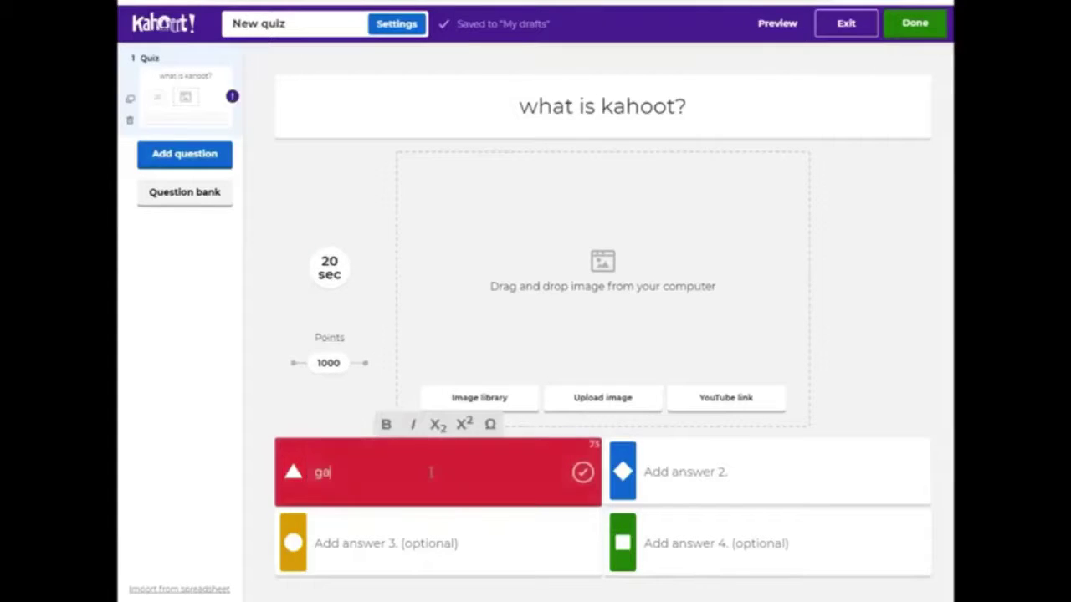
type("me")
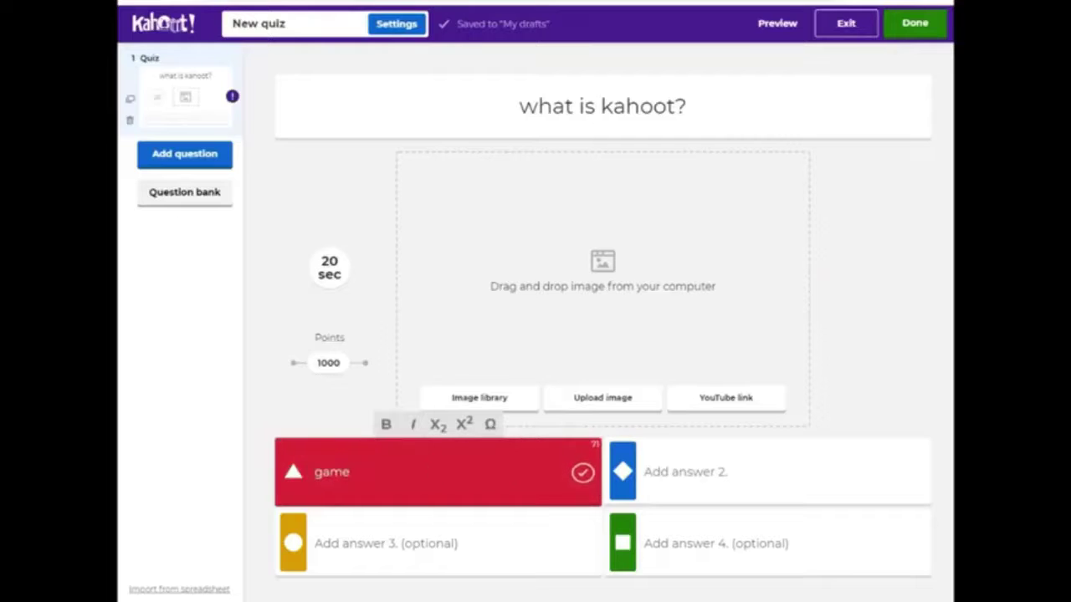
left_click(709, 471)
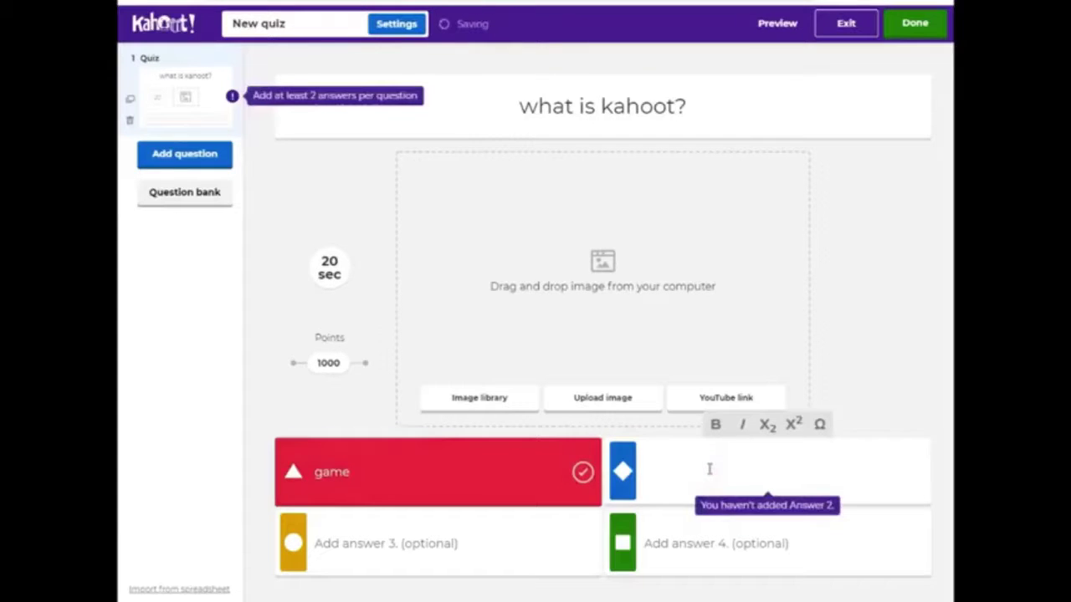
type("food")
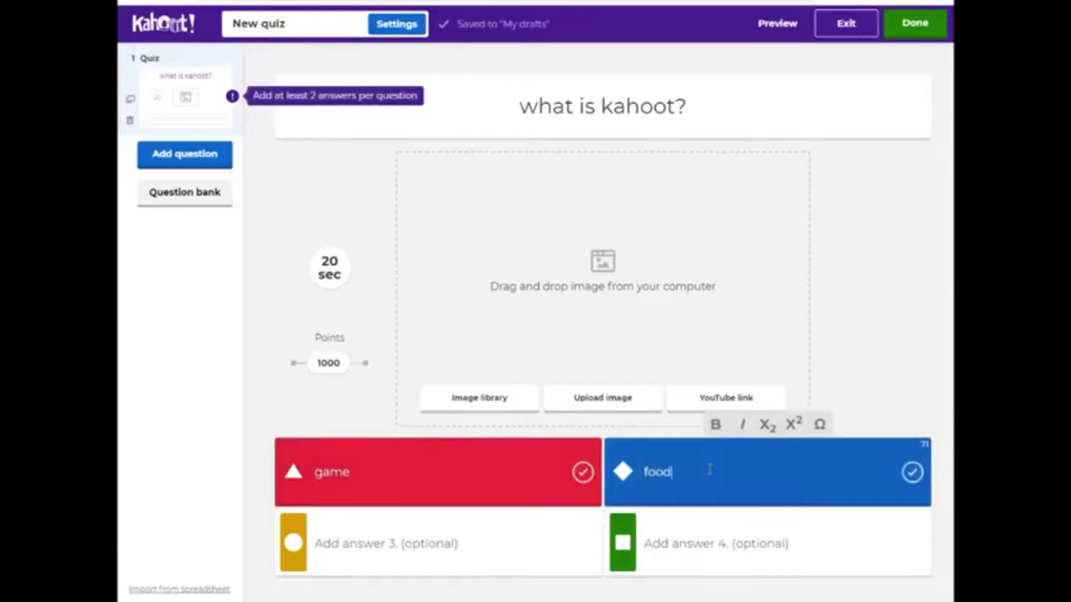
left_click(582, 474)
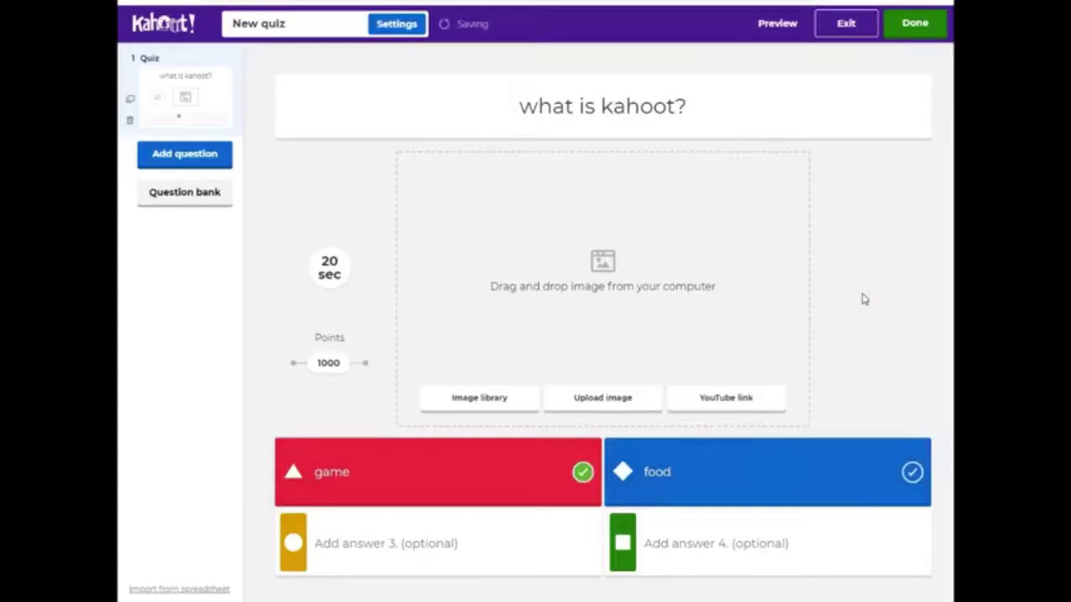
Step: Finish editing the quiz without further improvements and go to the My Kahoots list
left_click(913, 32)
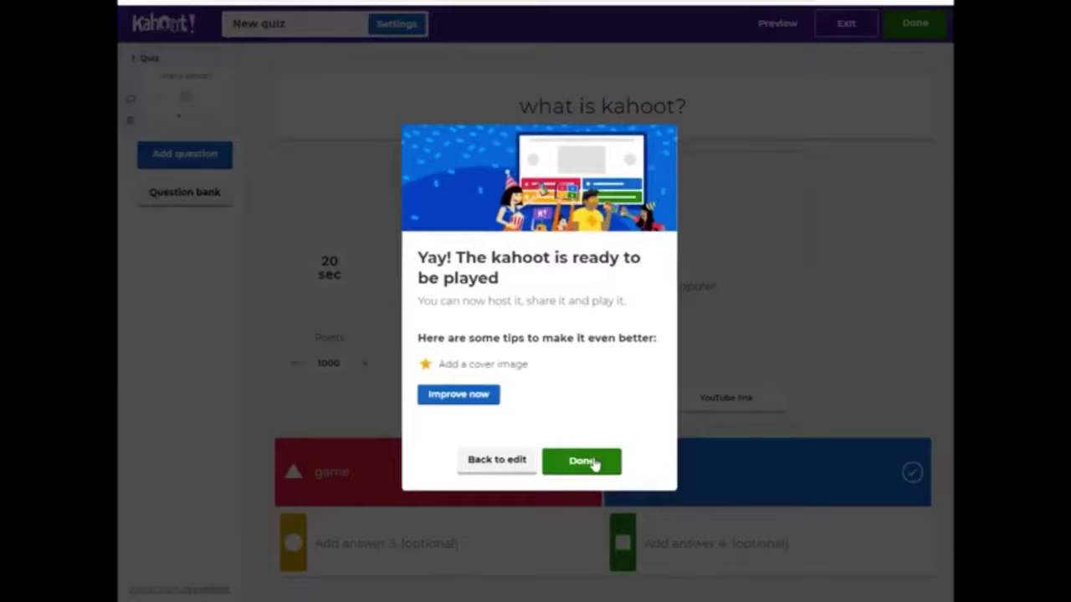
left_click(583, 461)
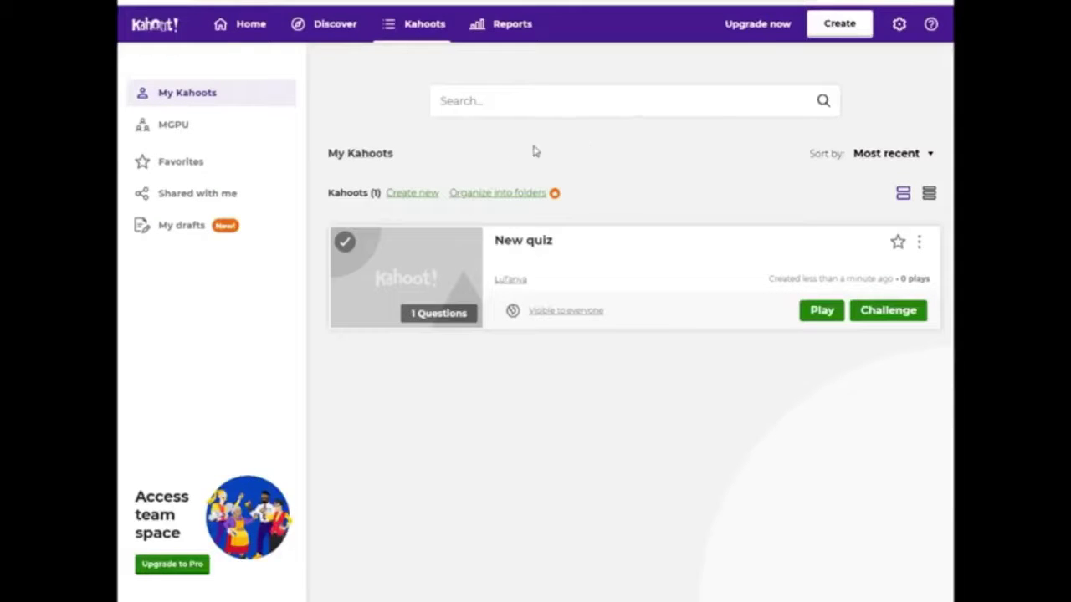
left_click_drag(394, 153, 328, 154)
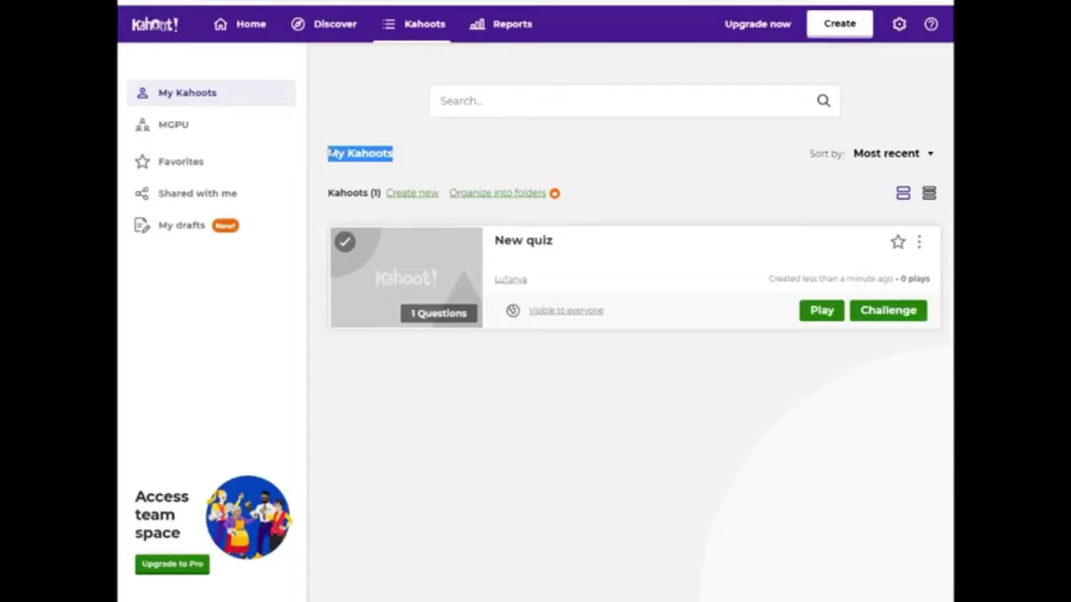
Step: Open the live-game setup page for the quiz "New quiz" from the My Kahoots list
left_click(424, 158)
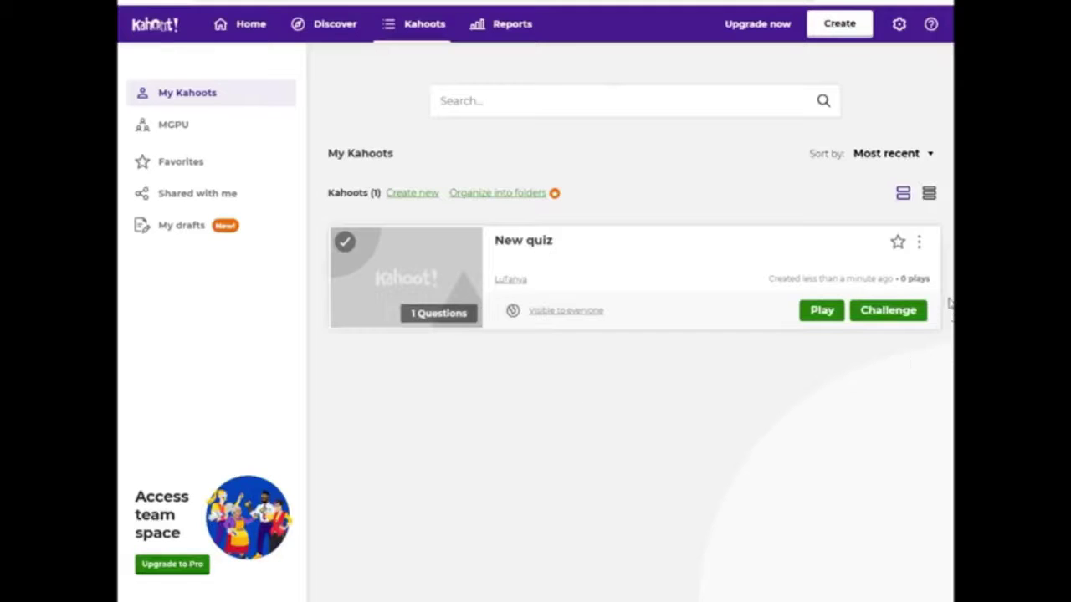
left_click(813, 314)
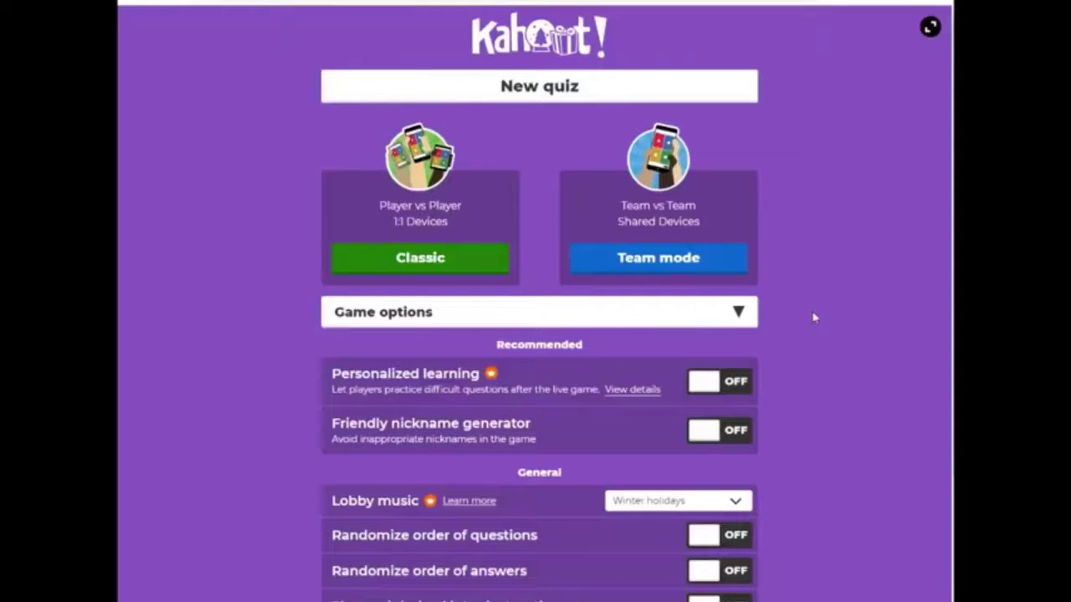
left_click_drag(588, 89, 498, 92)
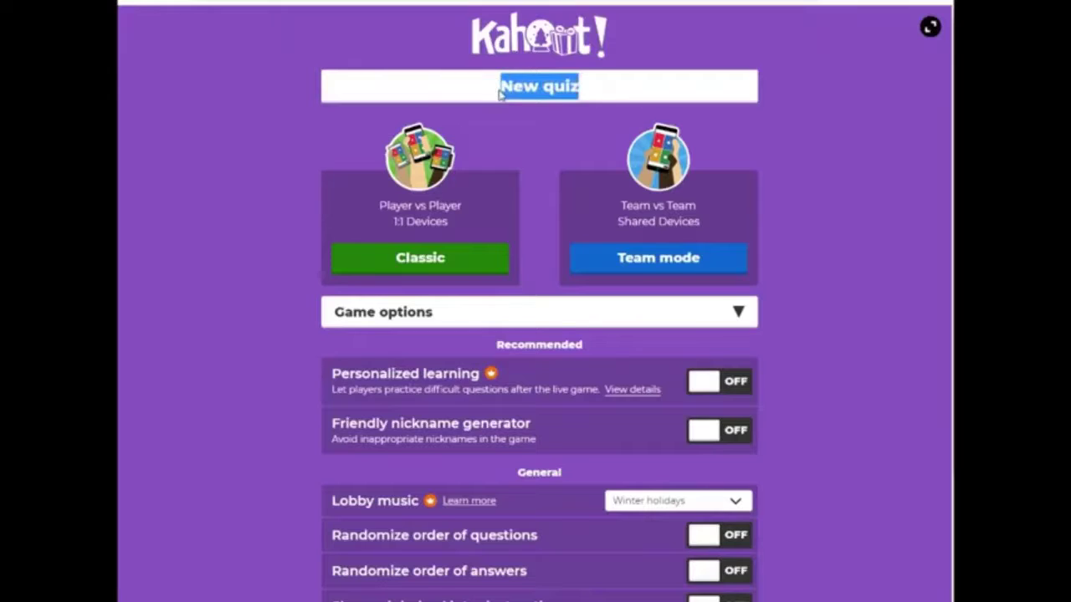
left_click(541, 192)
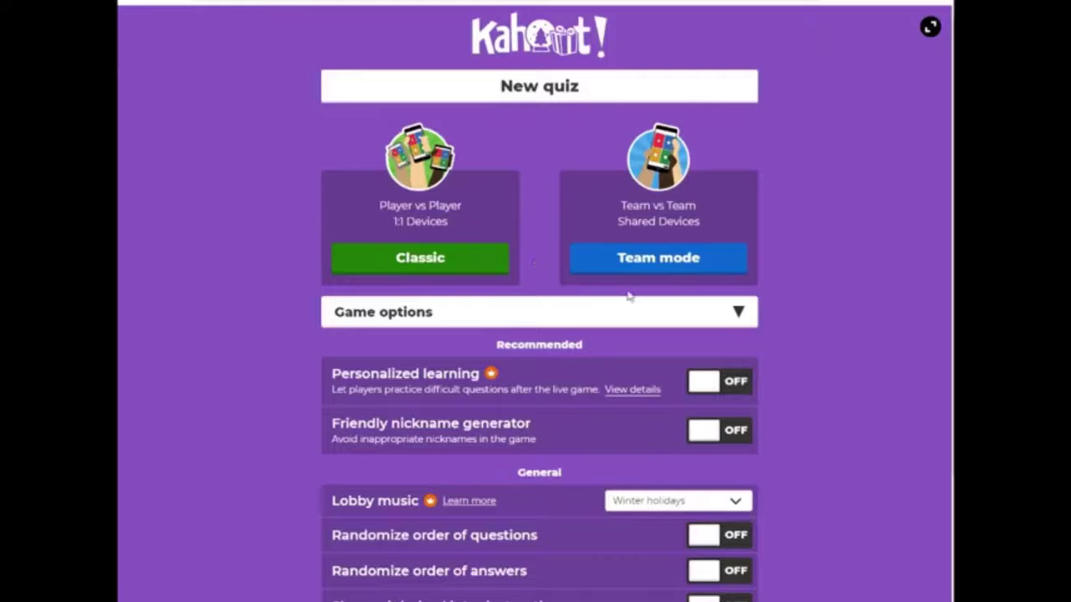
Step: Review the game options and lobby music choices, and host the quiz in Classic (Player vs Player) mode
scroll(768, 335, "down", 2)
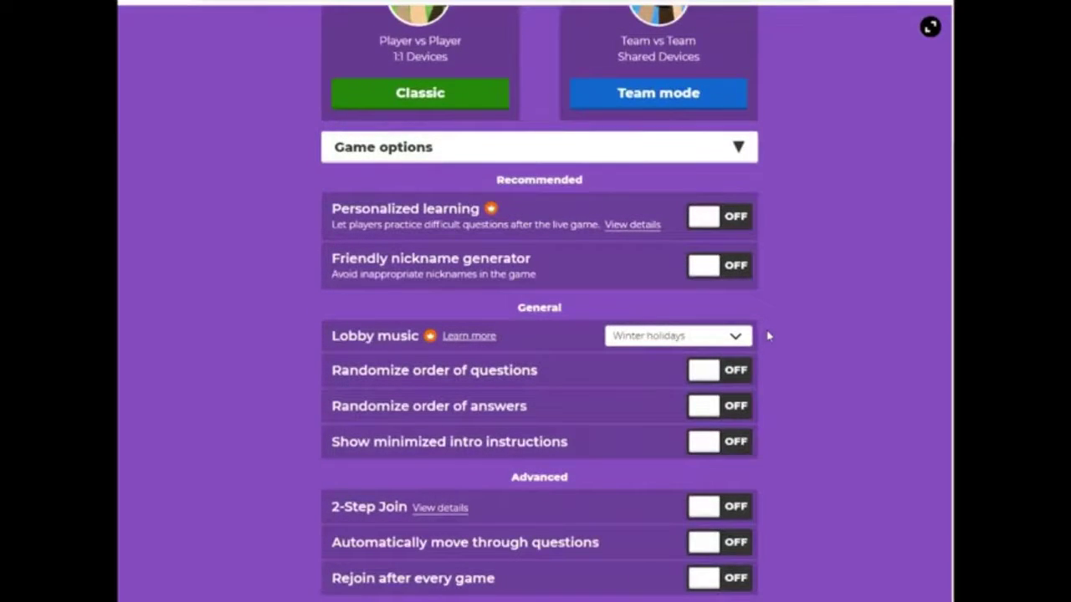
left_click(737, 338)
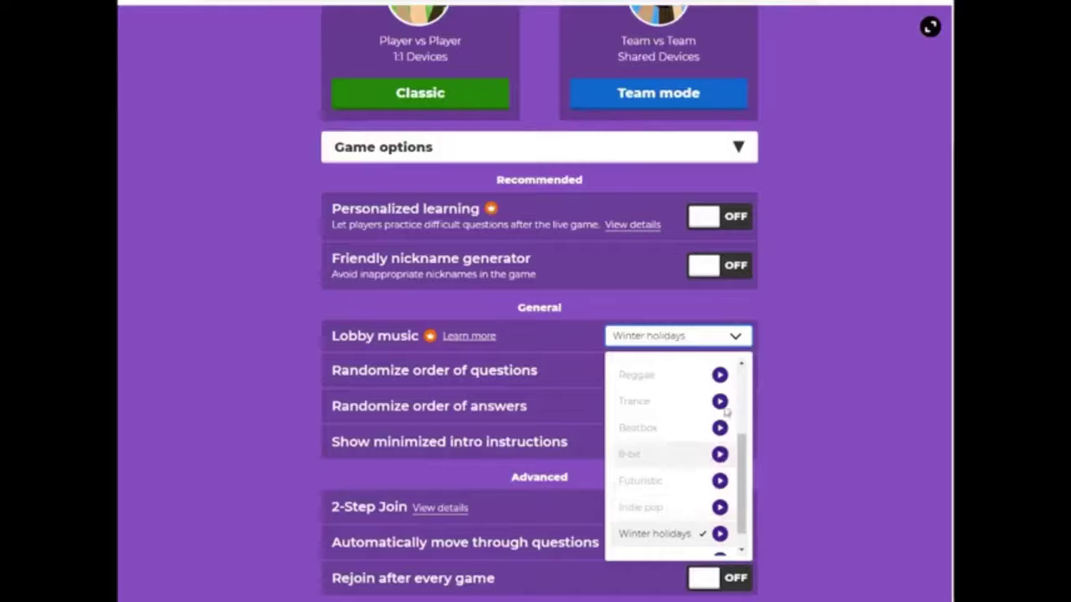
left_click(736, 337)
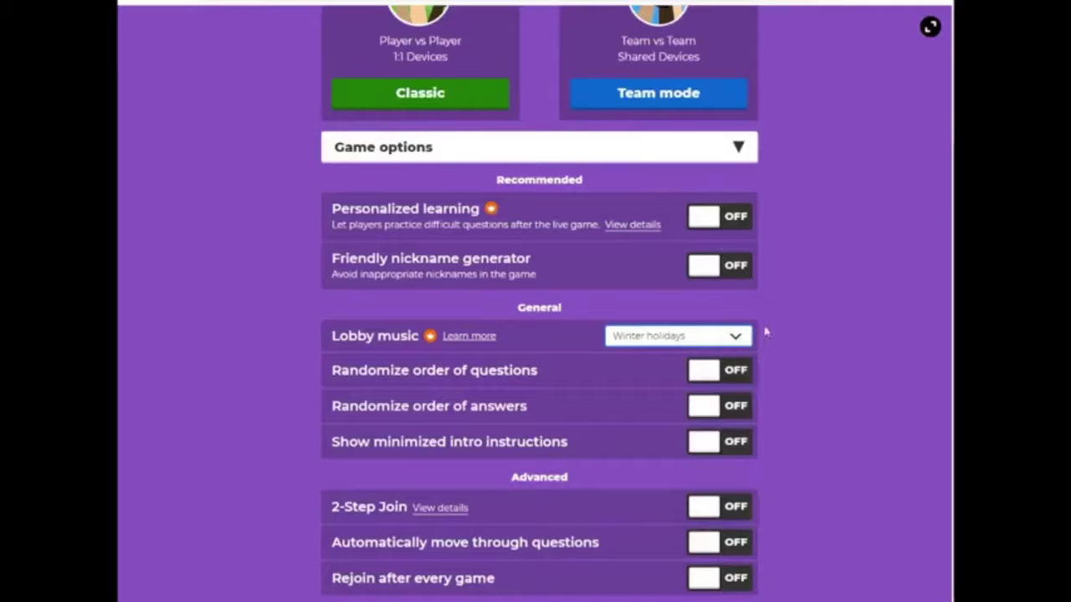
scroll(763, 332, "up", 2)
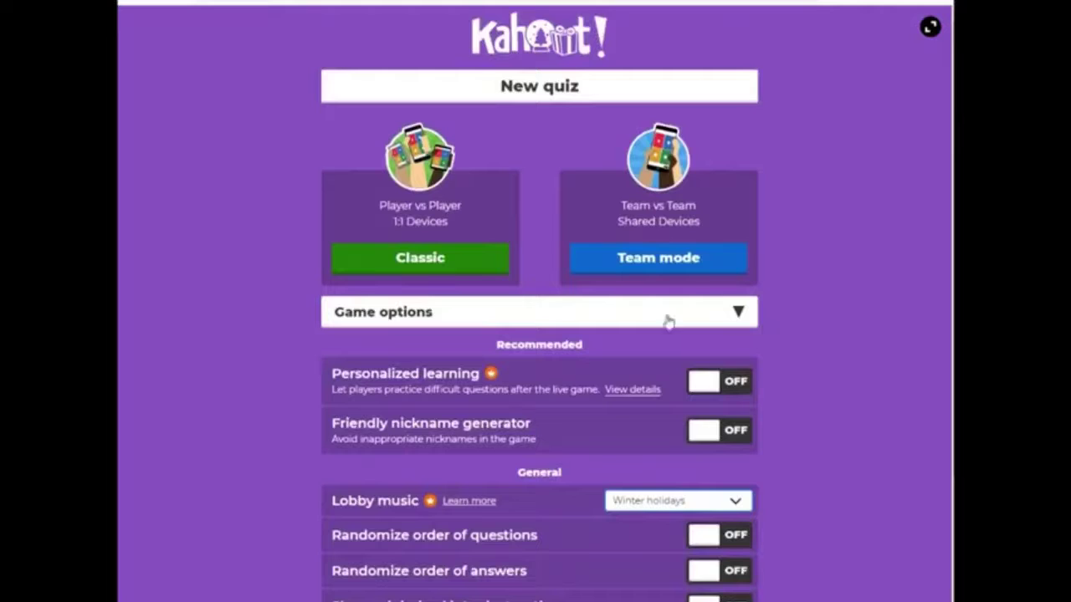
left_click(423, 258)
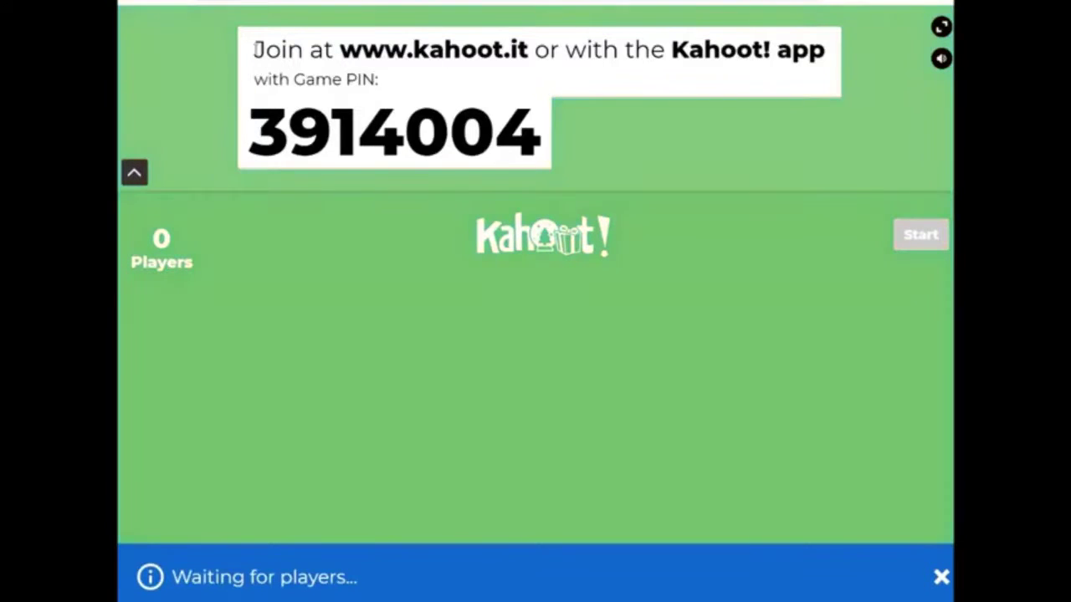
left_click_drag(254, 49, 697, 79)
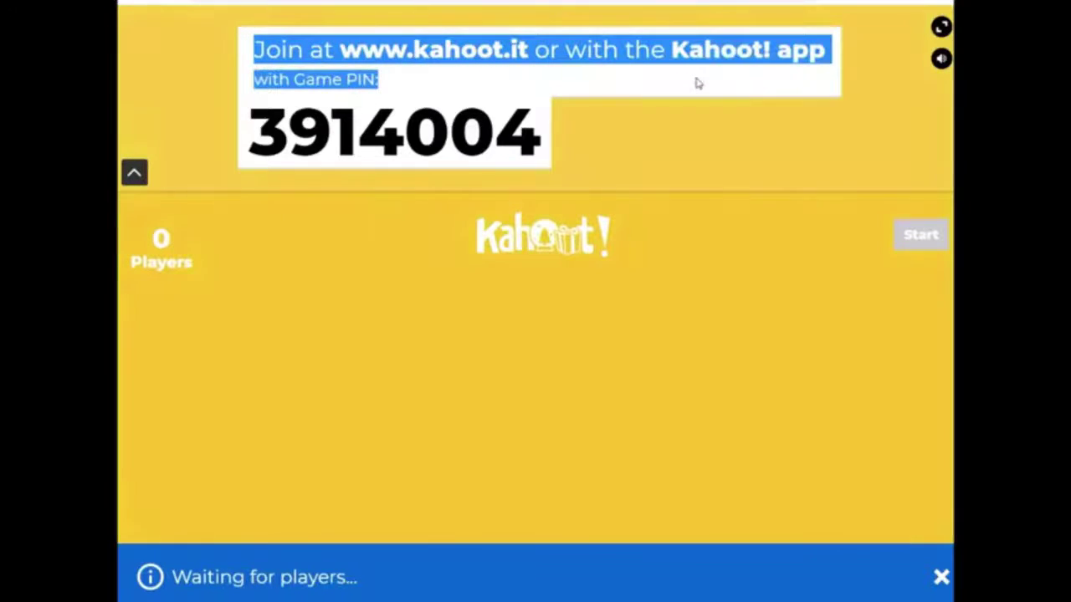
left_click(697, 80)
left_click(339, 49)
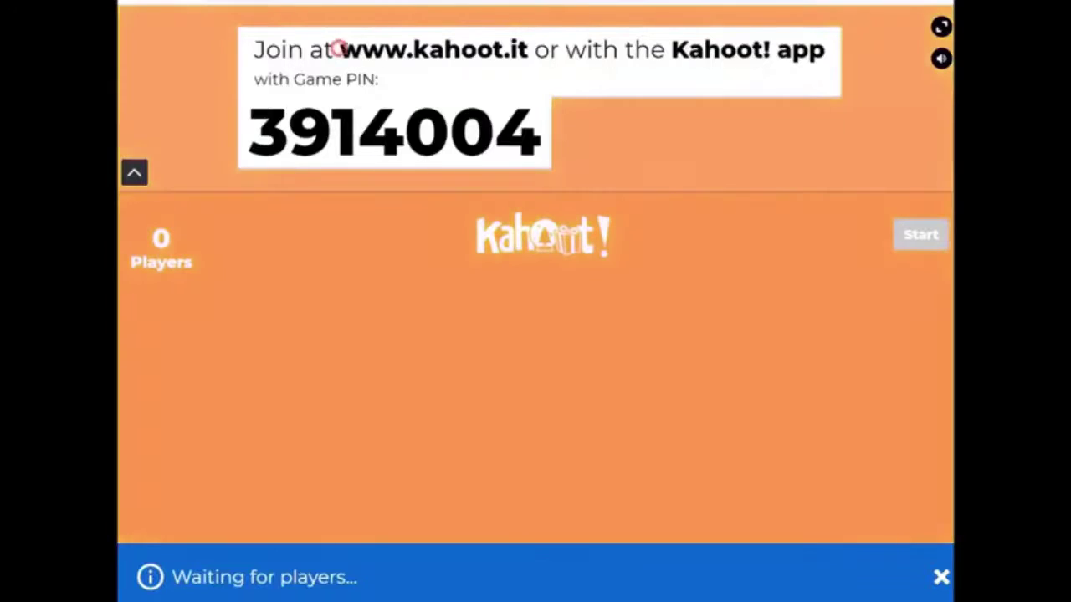
left_click_drag(339, 48, 527, 50)
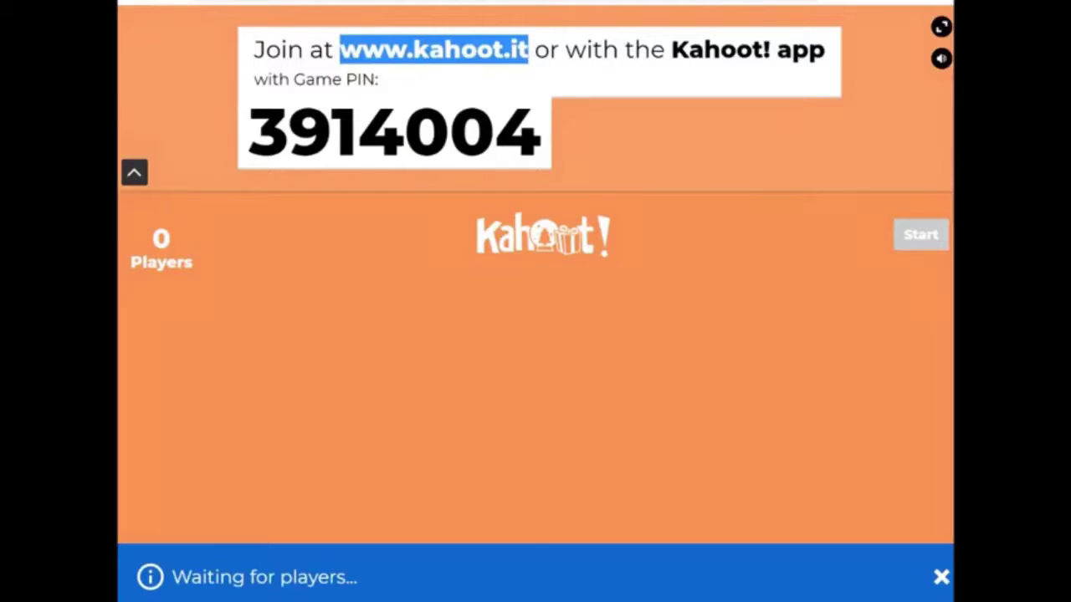
key("ctrl+c")
key("ctrl+t")
key("ctrl+v")
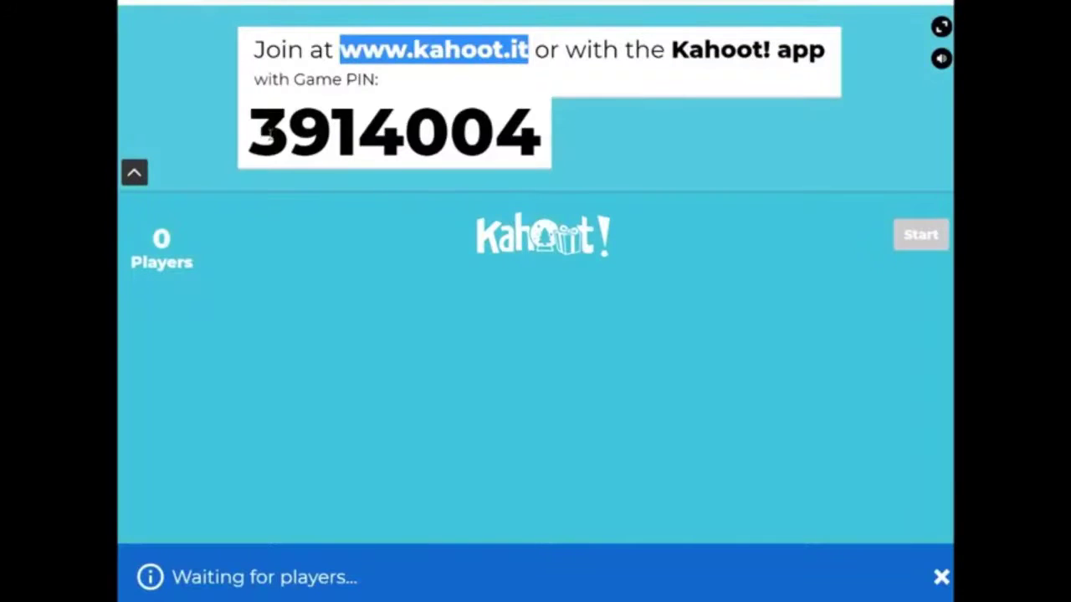
Step: Copy the game PIN from the lobby and submit it on the player join page
left_click_drag(267, 134, 569, 139)
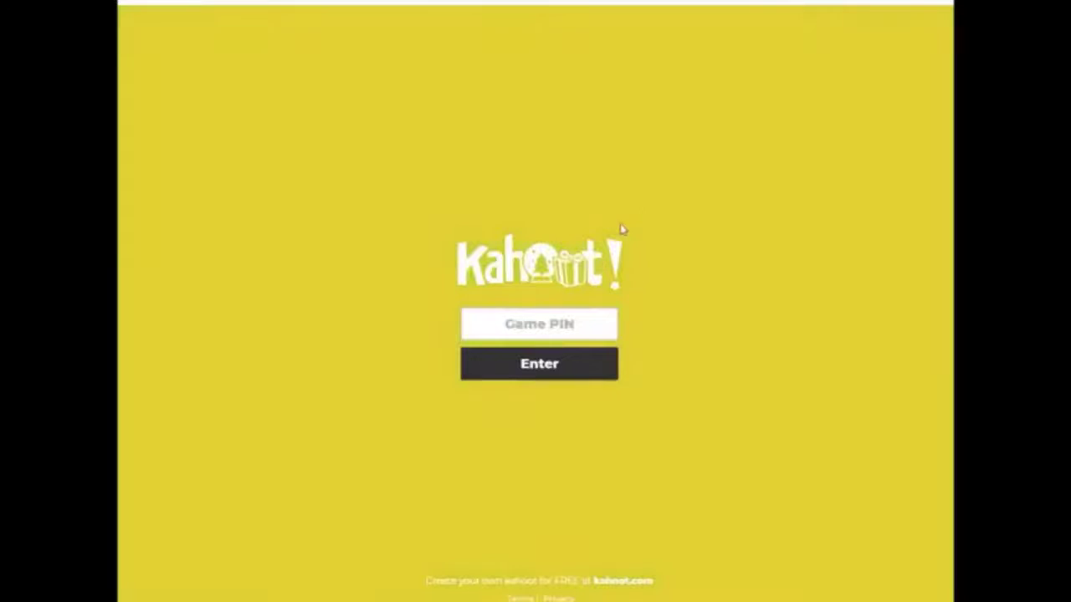
left_click(568, 323)
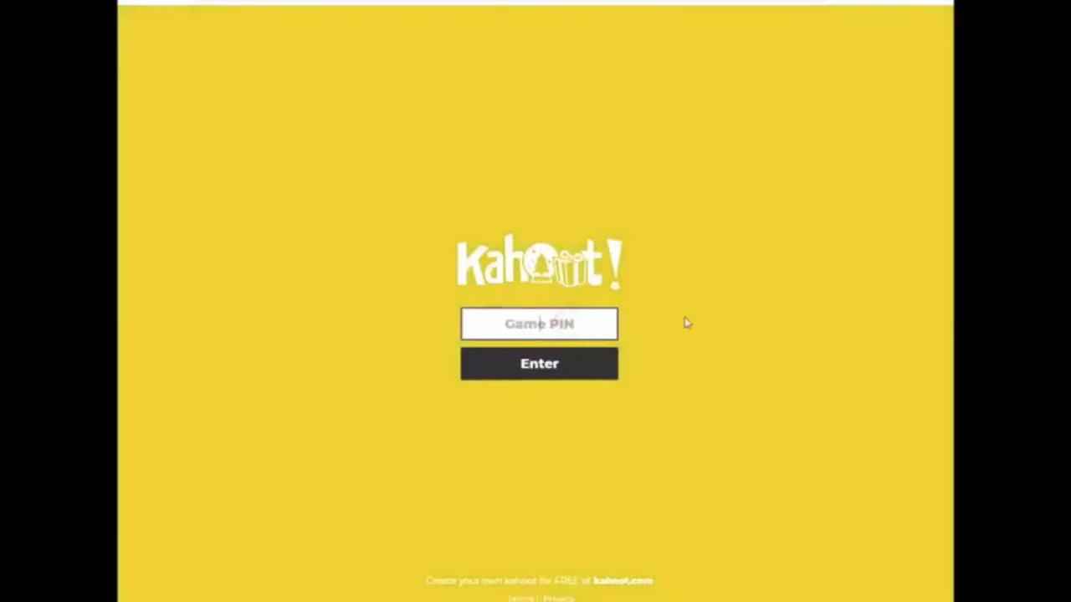
key("ctrl+v")
left_click(595, 368)
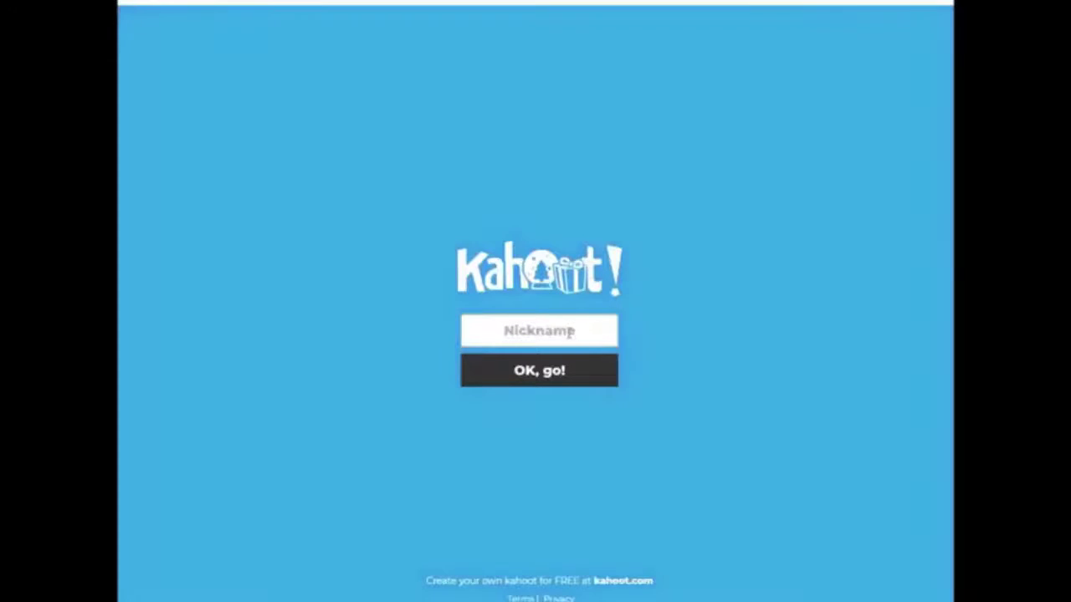
Step: Join the game as a player with the nickname "Player1"
left_click(570, 332)
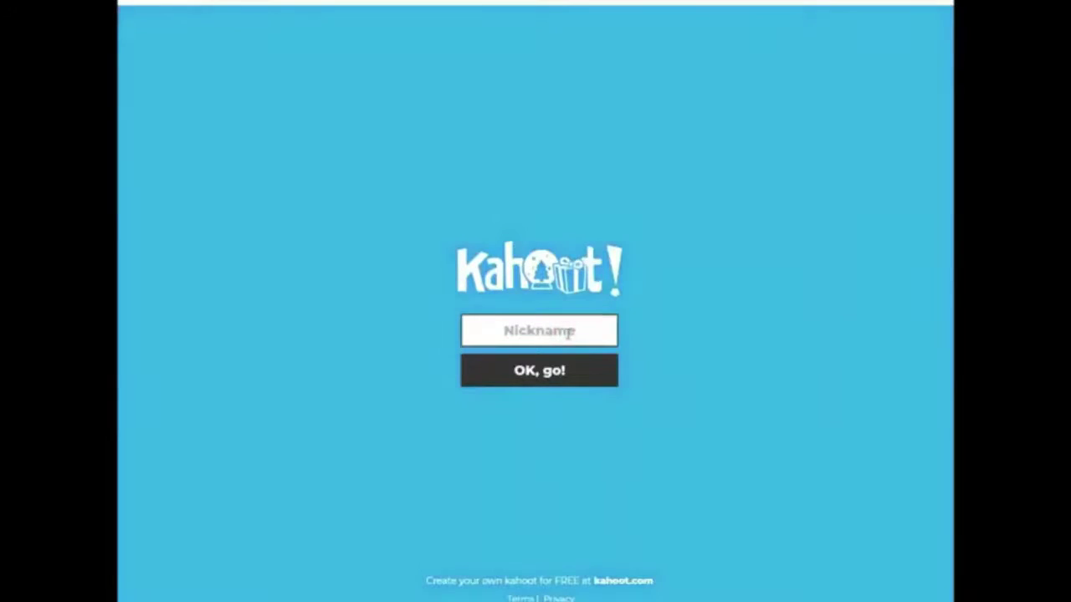
type("Player1")
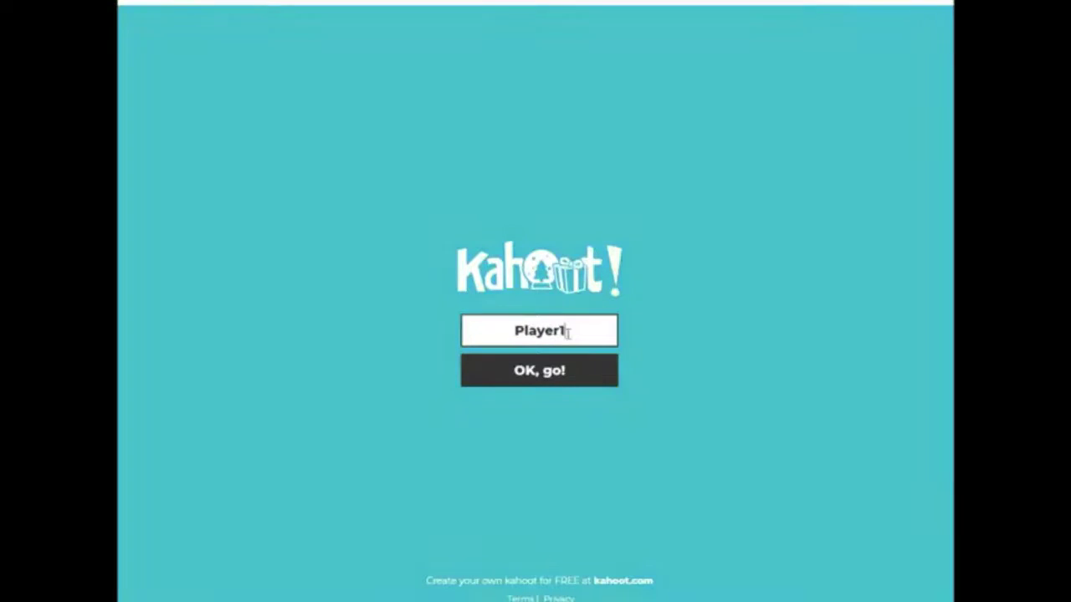
left_click(559, 378)
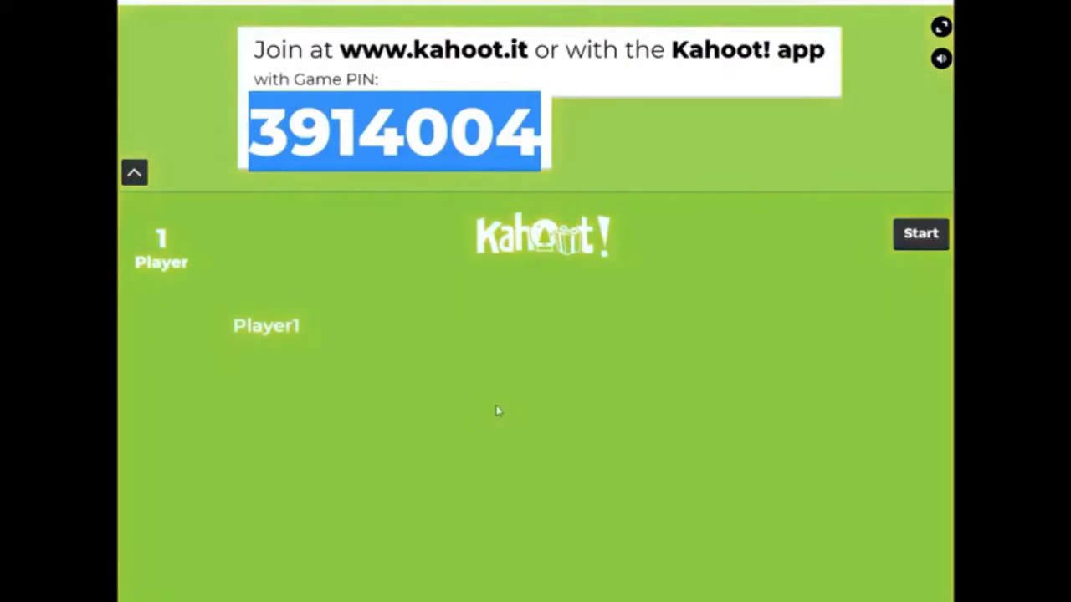
Step: Start the game from the host lobby and answer the question as Player1 with the red triangle option
left_click(922, 236)
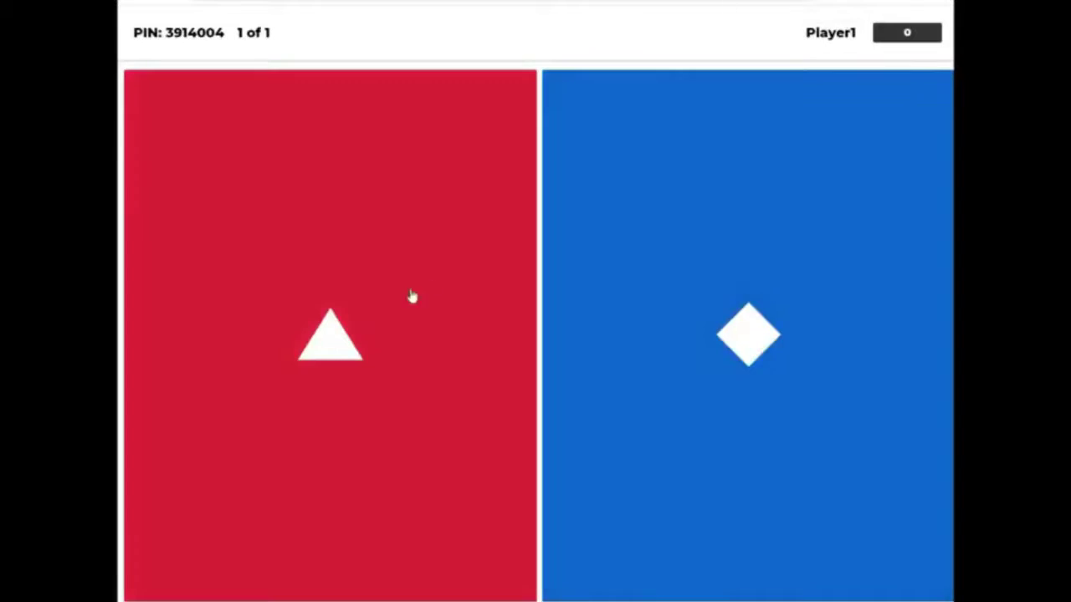
left_click(321, 350)
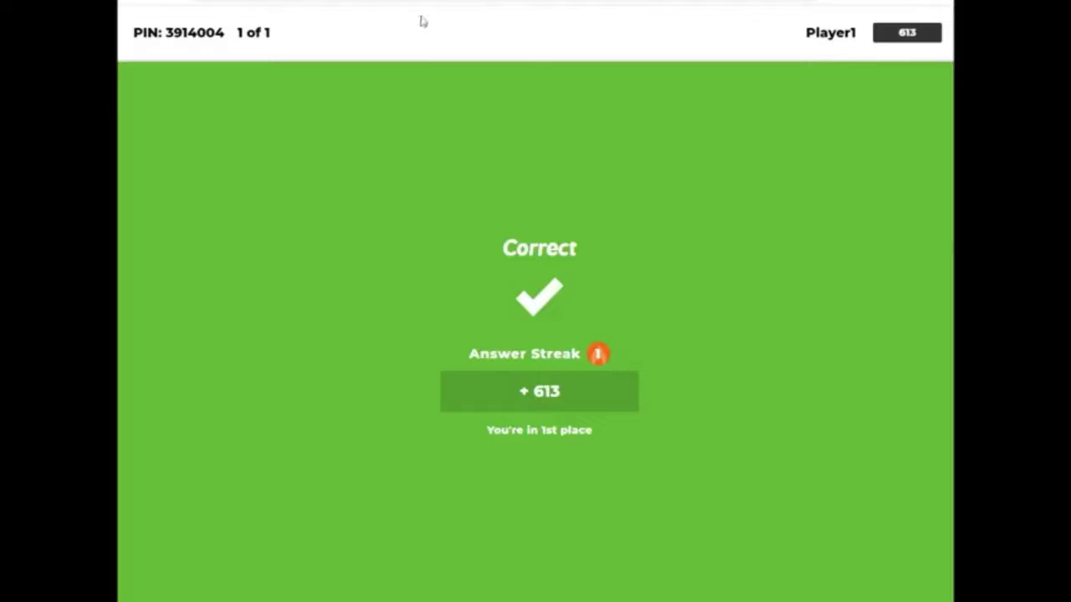
Step: Return to the host view, advance past the answer results to the podium, and request feedback from the players
key("alt+Tab")
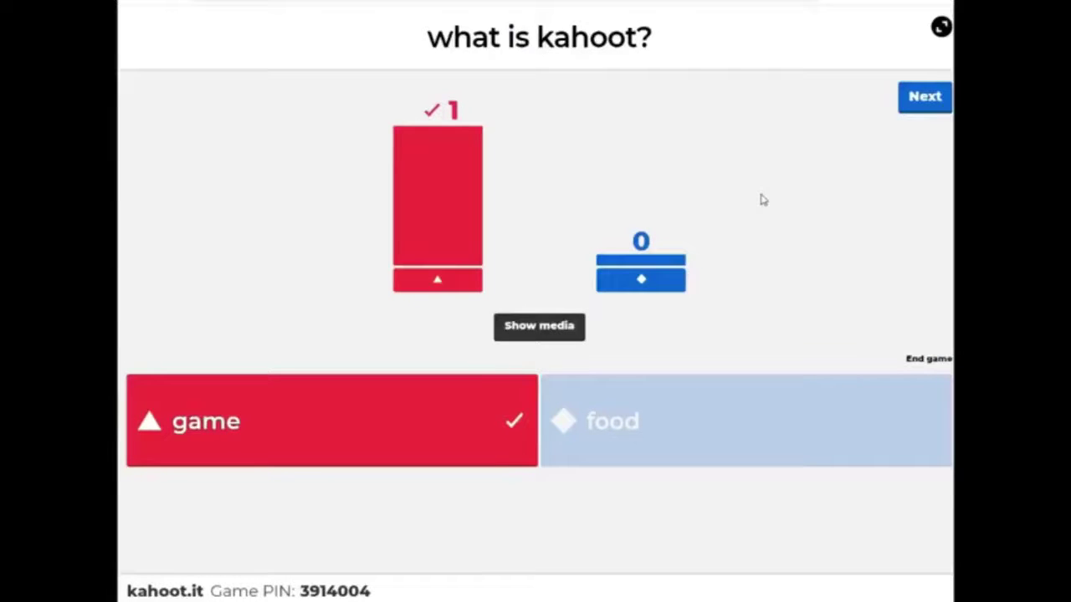
left_click(922, 99)
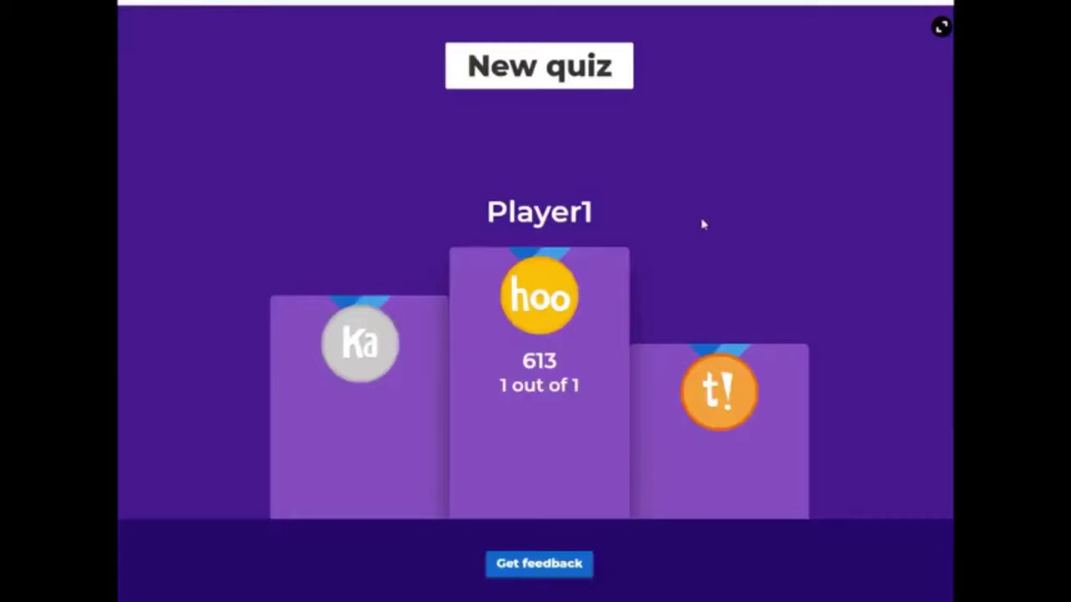
left_click(559, 569)
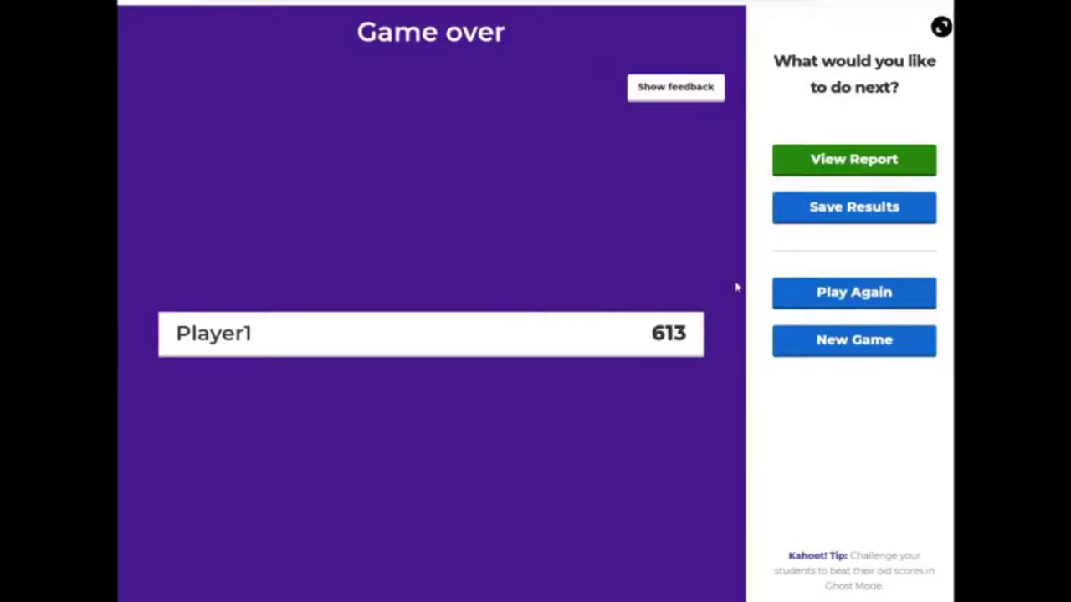
Step: Open the game's report and examine the player ranking, the correct-incorrect answer ratio and the answer timing chart
left_click(806, 169)
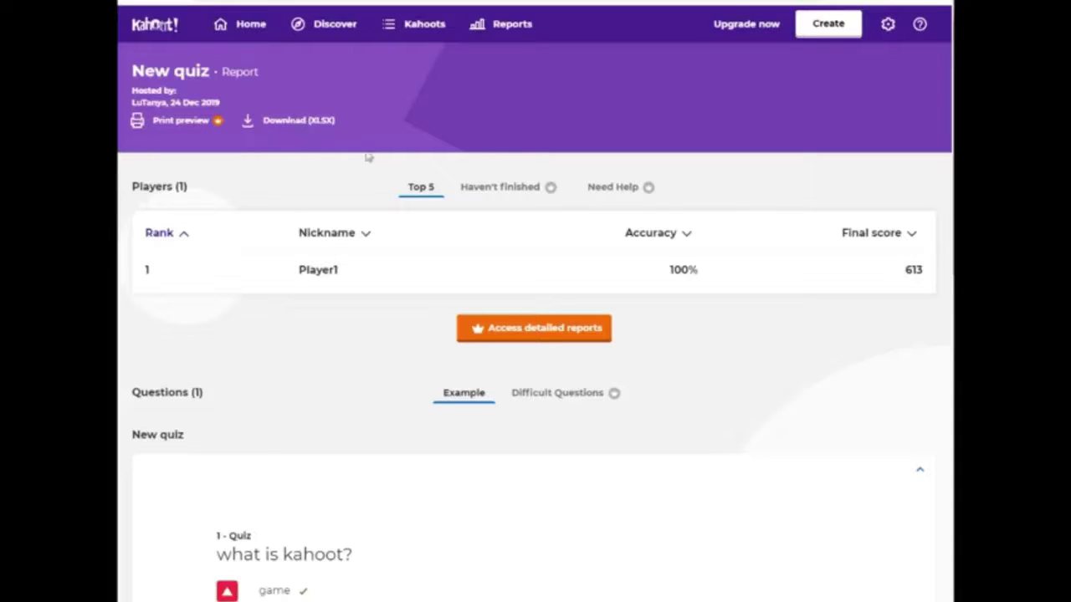
scroll(707, 337, "down", 4)
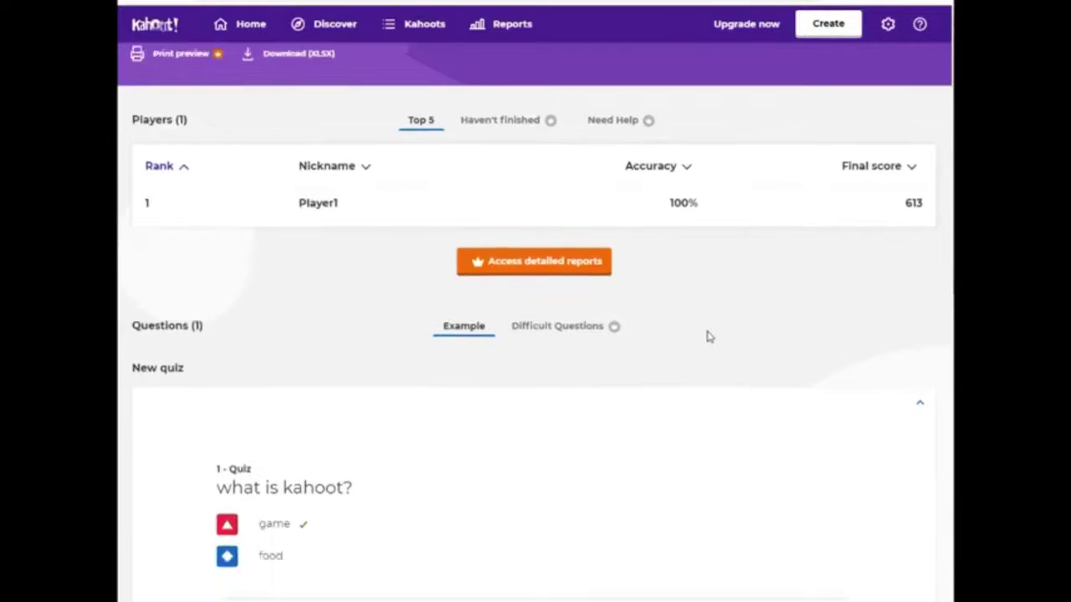
scroll(709, 338, "down", 1)
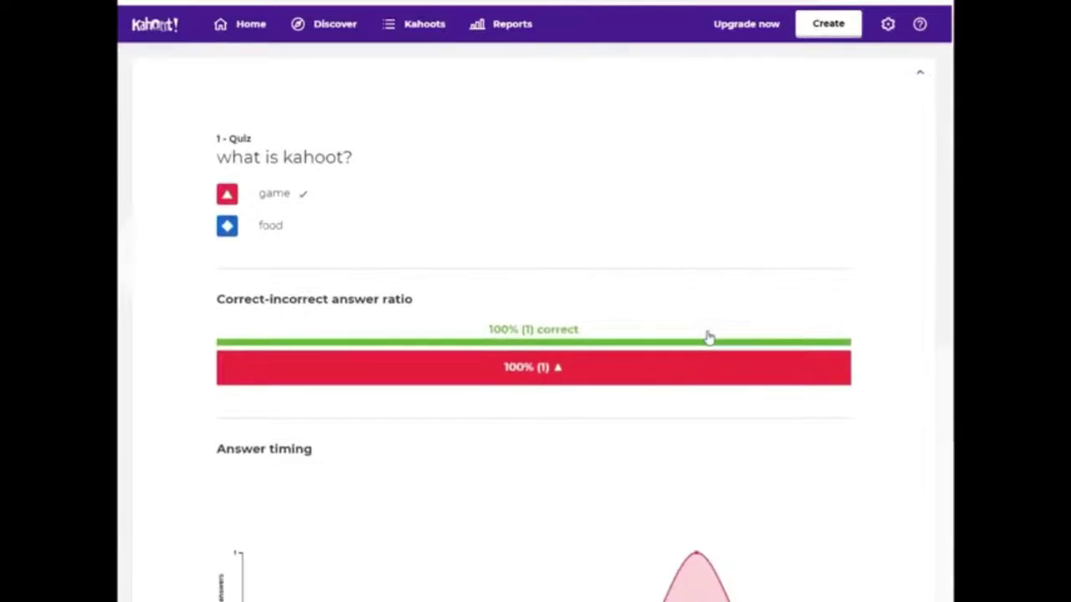
scroll(708, 338, "down", 4)
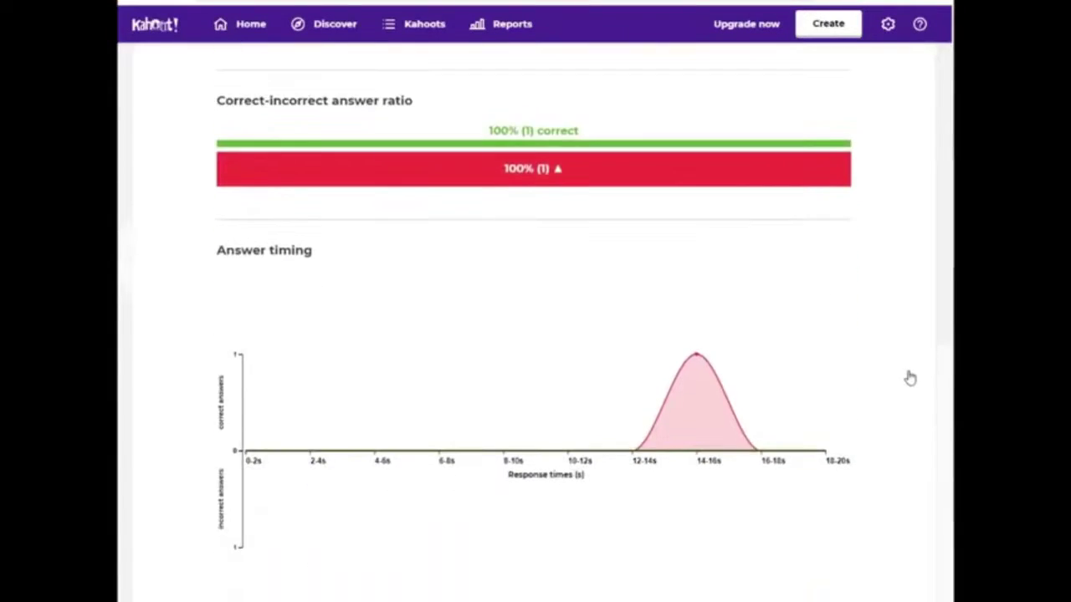
scroll(910, 378, "down", 1)
scroll(910, 378, "up", 1)
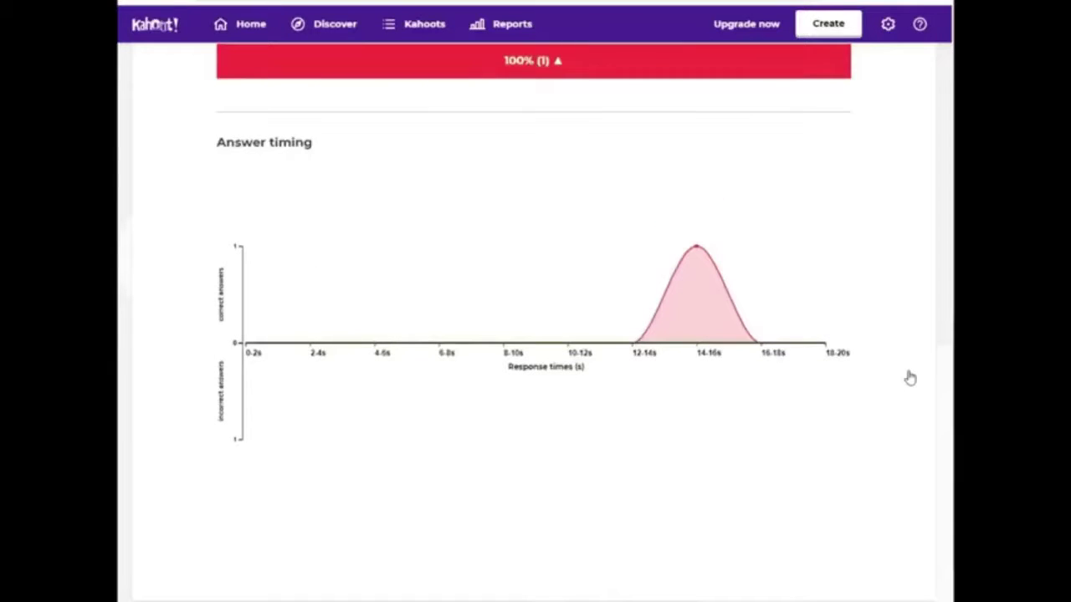
scroll(910, 378, "up", 3)
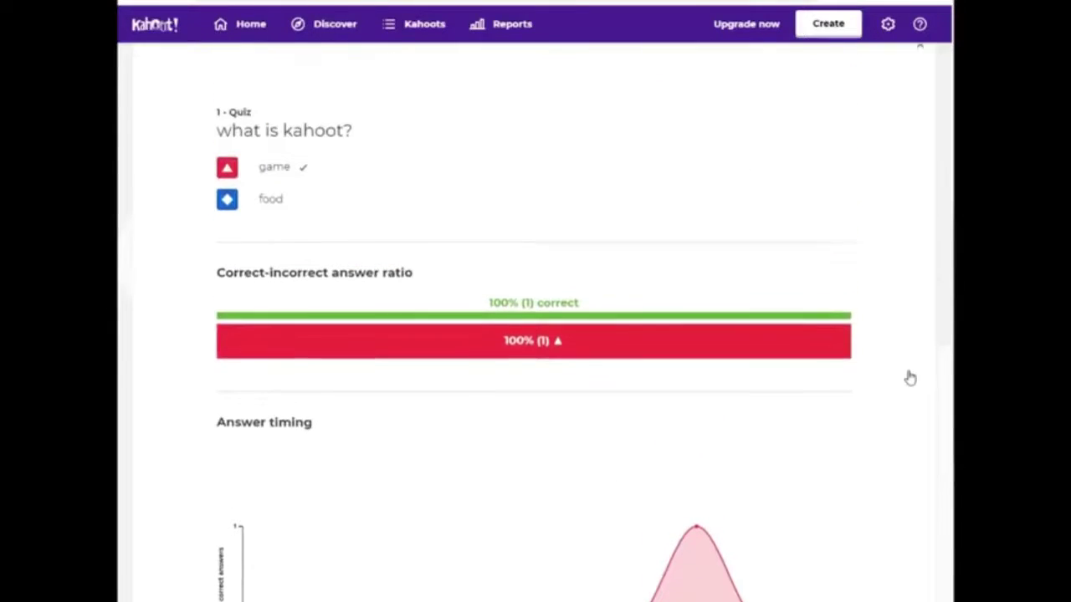
scroll(910, 378, "up", 5)
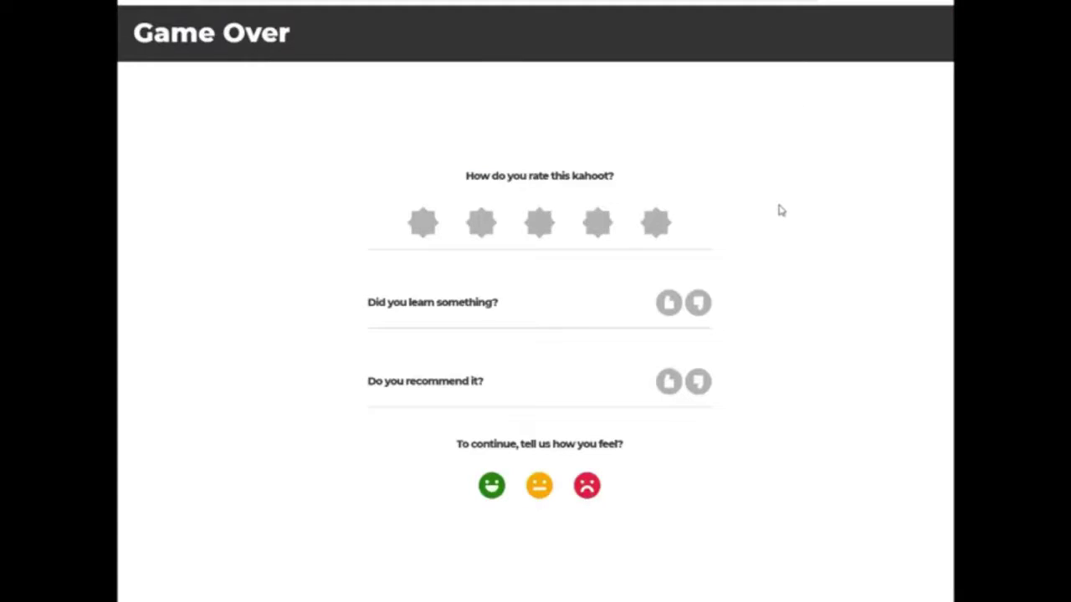
Step: In the player's feedback form, rate the kahoot five stars, answer positively on learning and recommending, and choose the happy face
left_click(657, 224)
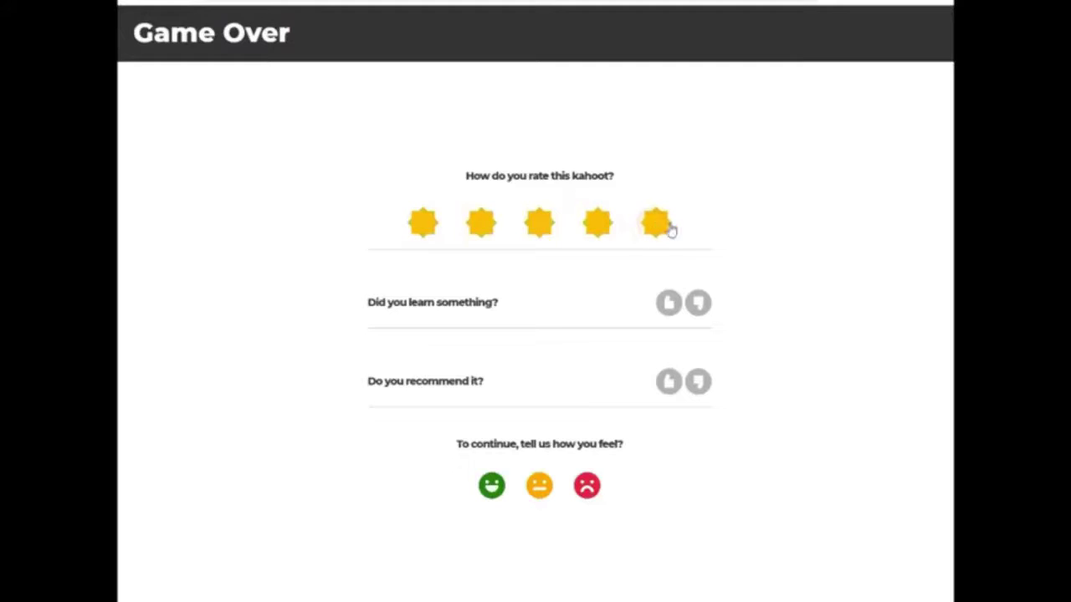
left_click(669, 304)
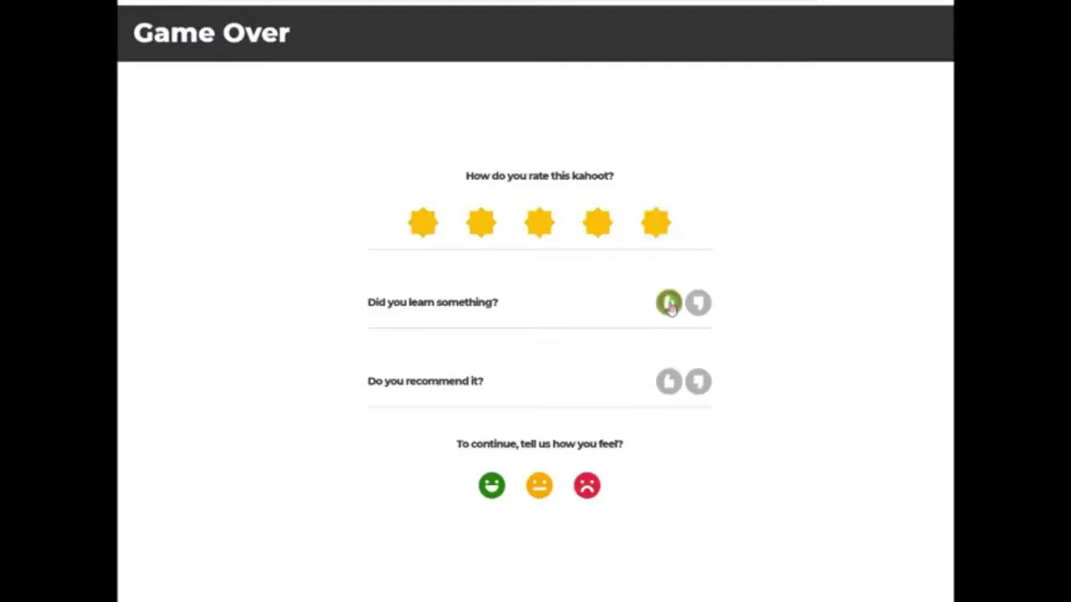
left_click(669, 382)
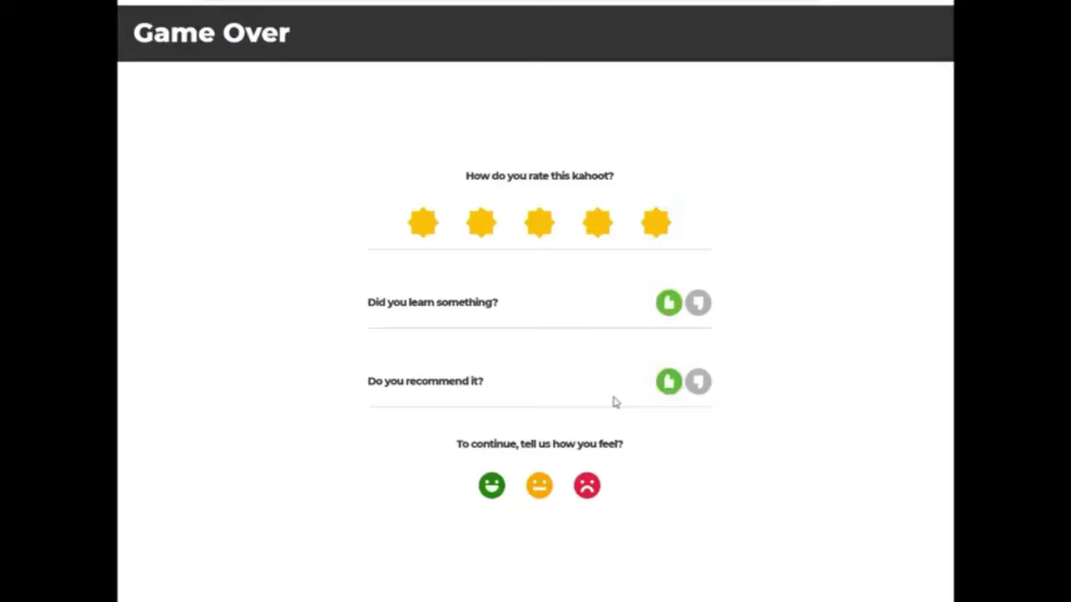
left_click(492, 487)
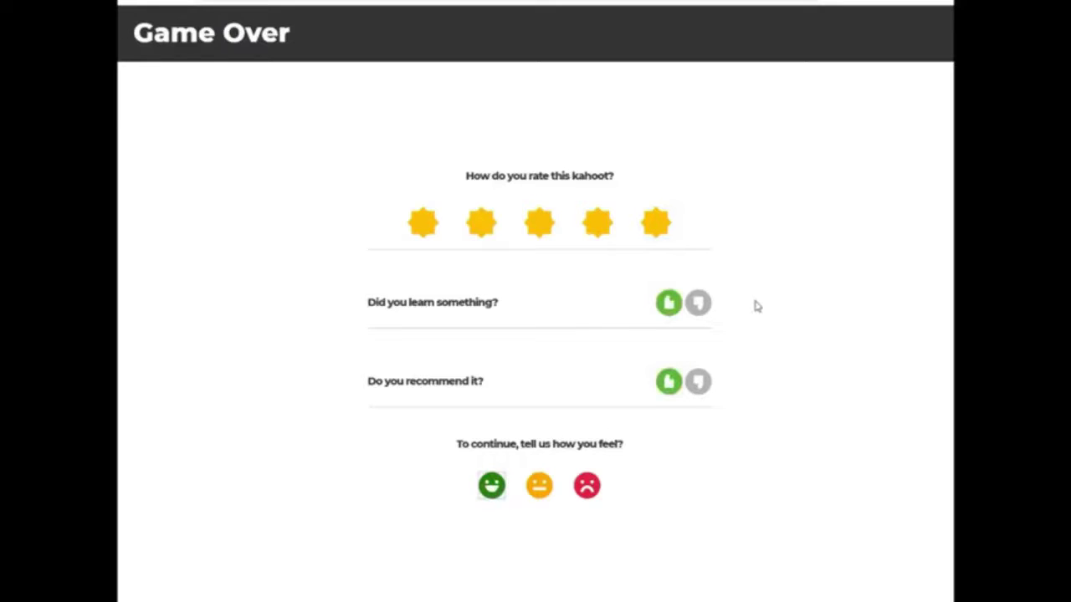
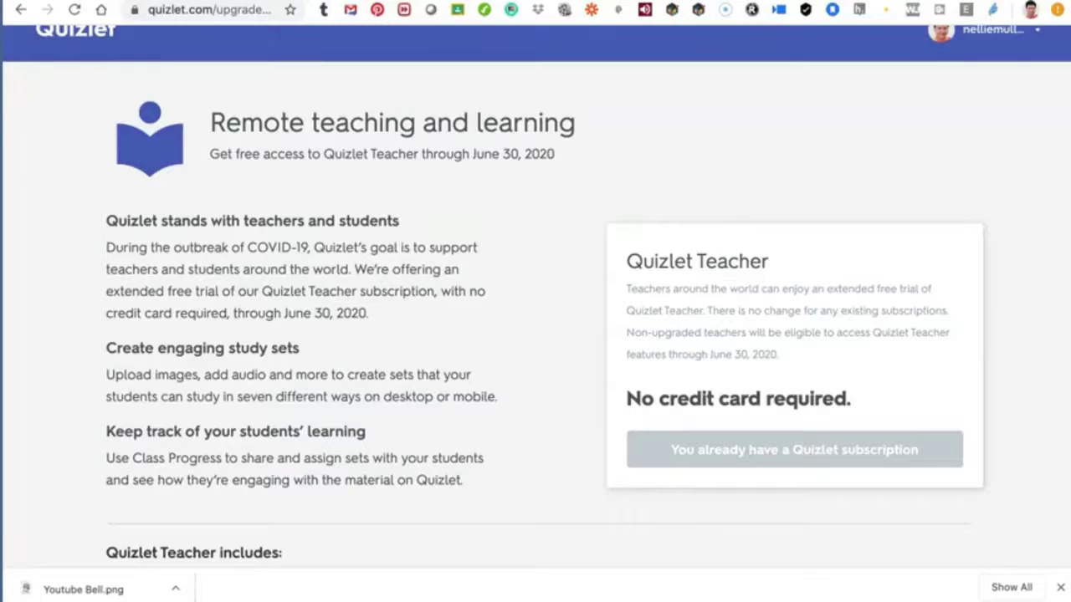
Step: In Quizlet, go to the home page and look through the recent sets, folders and classes
left_click(75, 29)
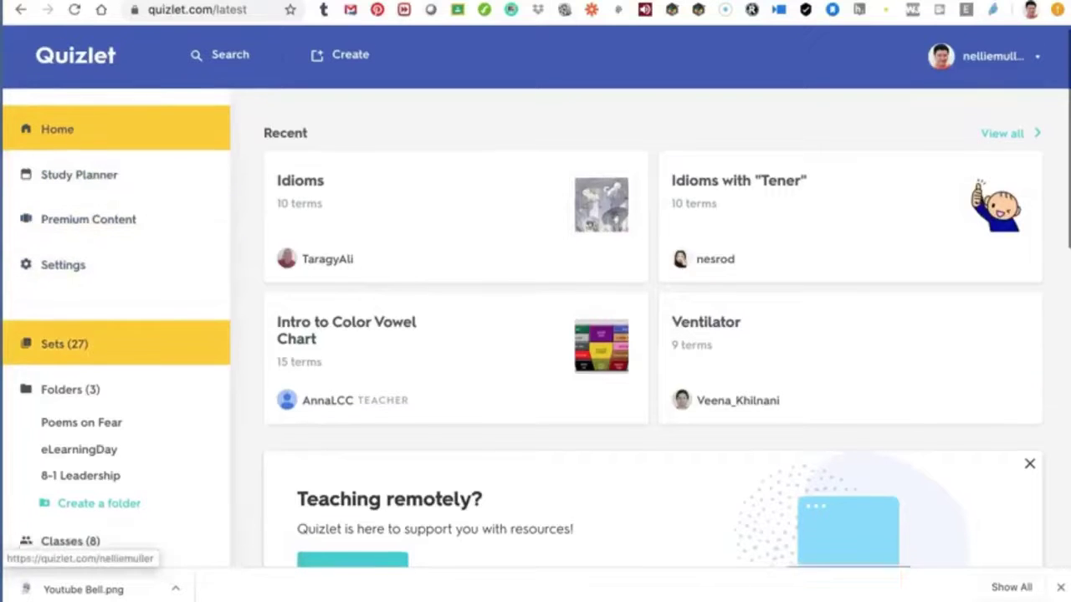
scroll(83, 348, "down", 1)
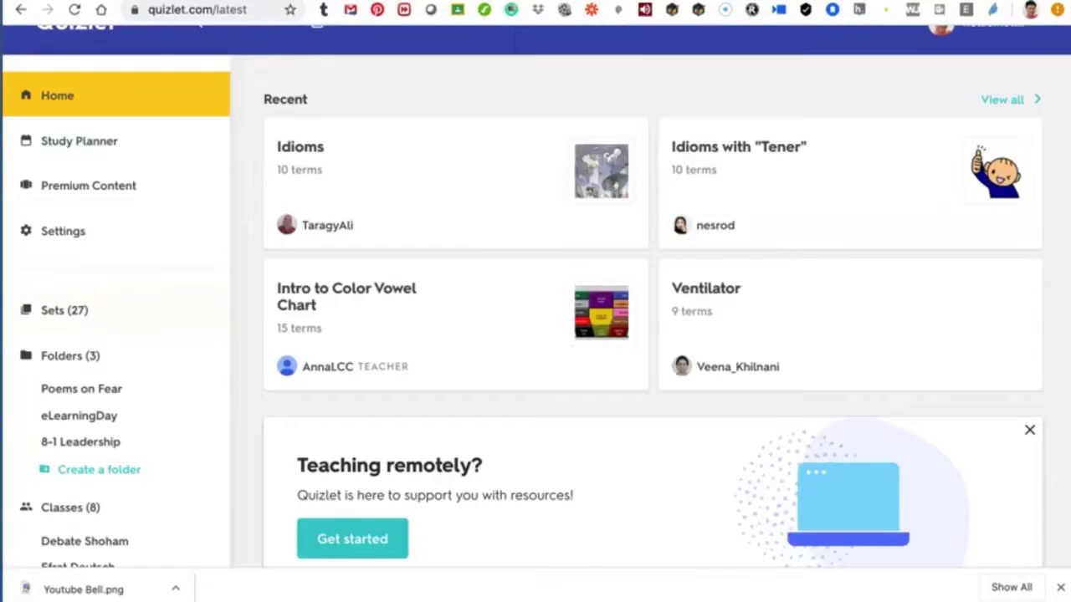
scroll(84, 301, "down", 1)
scroll(84, 268, "down", 2)
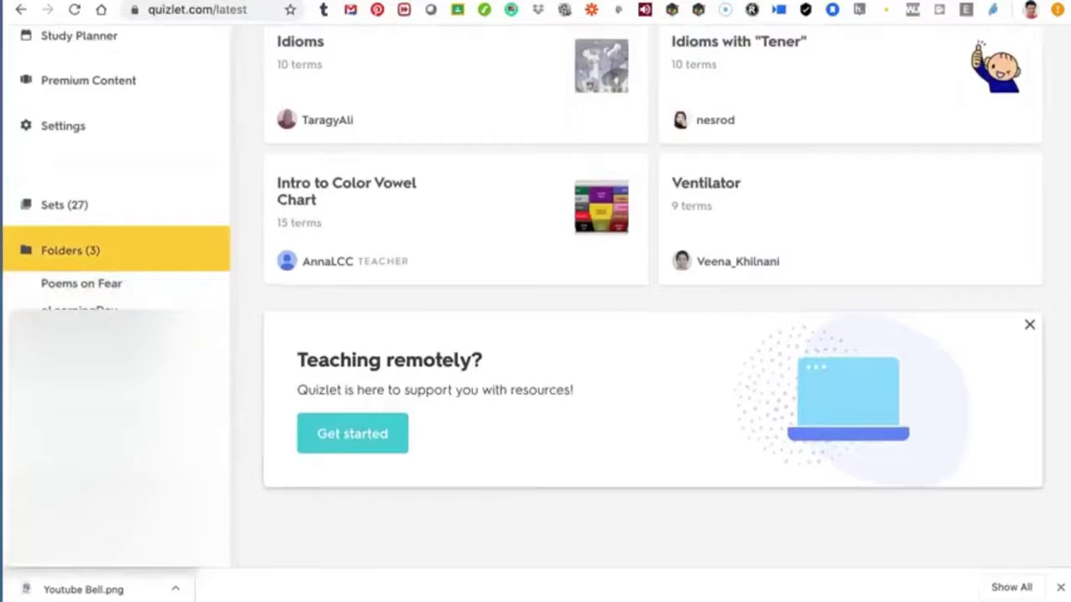
scroll(84, 284, "down", 1)
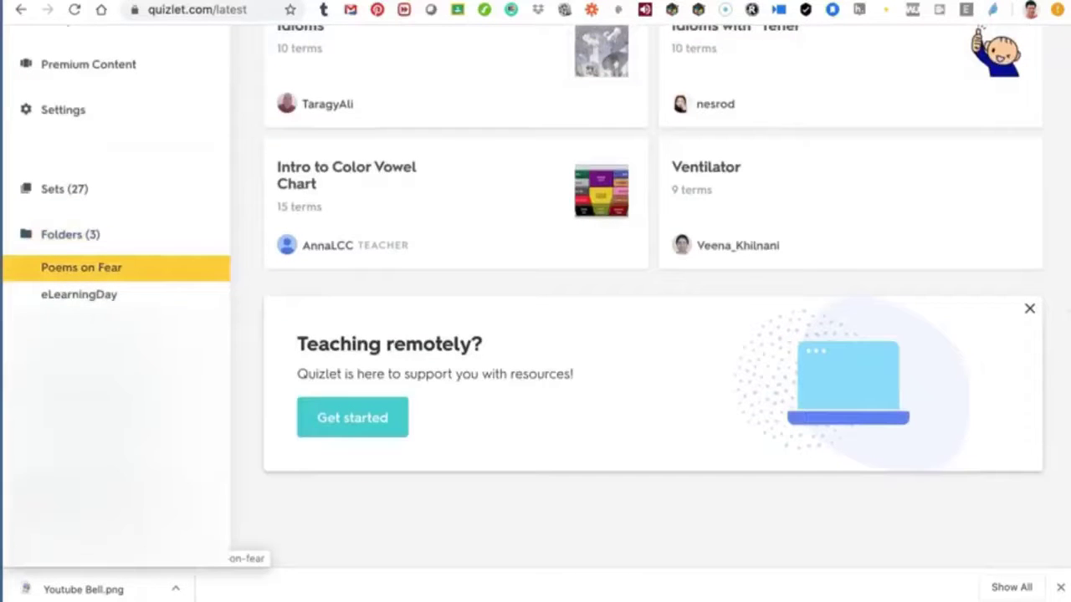
scroll(84, 297, "down", 1)
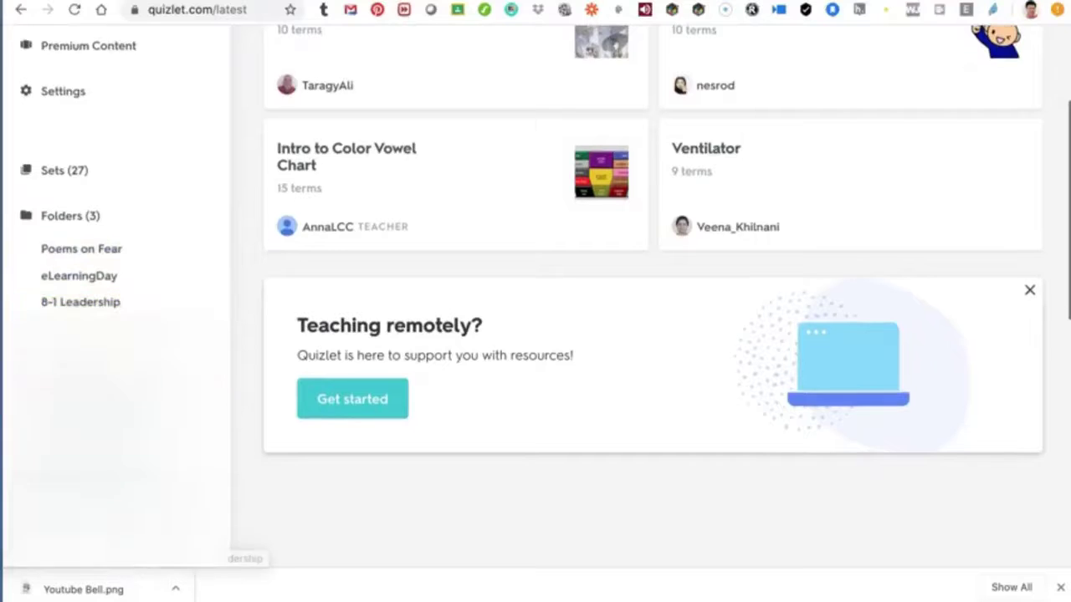
scroll(83, 297, "down", 4)
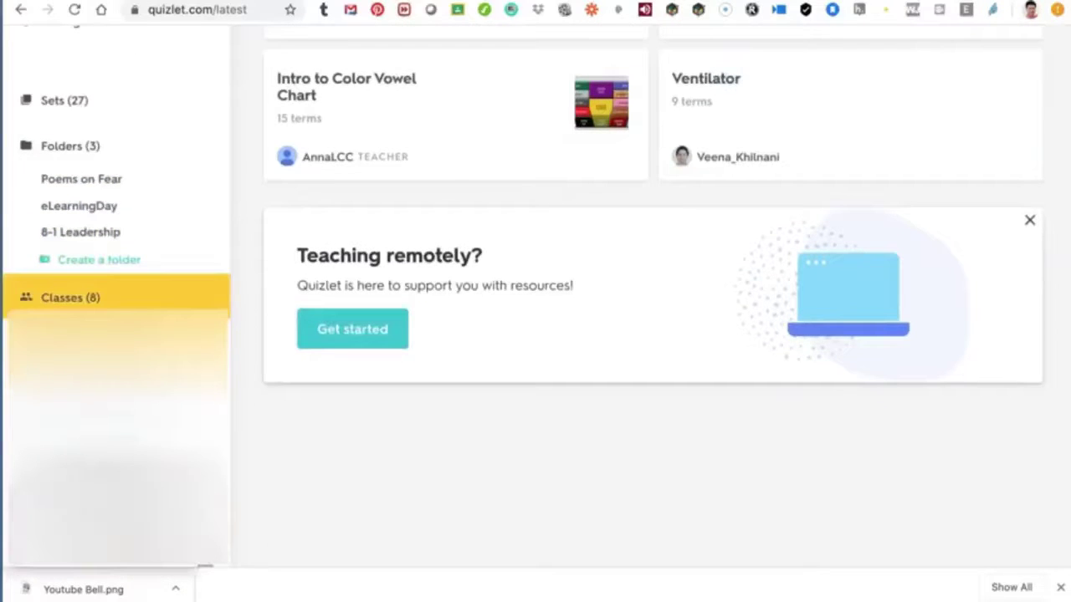
scroll(84, 288, "down", 1)
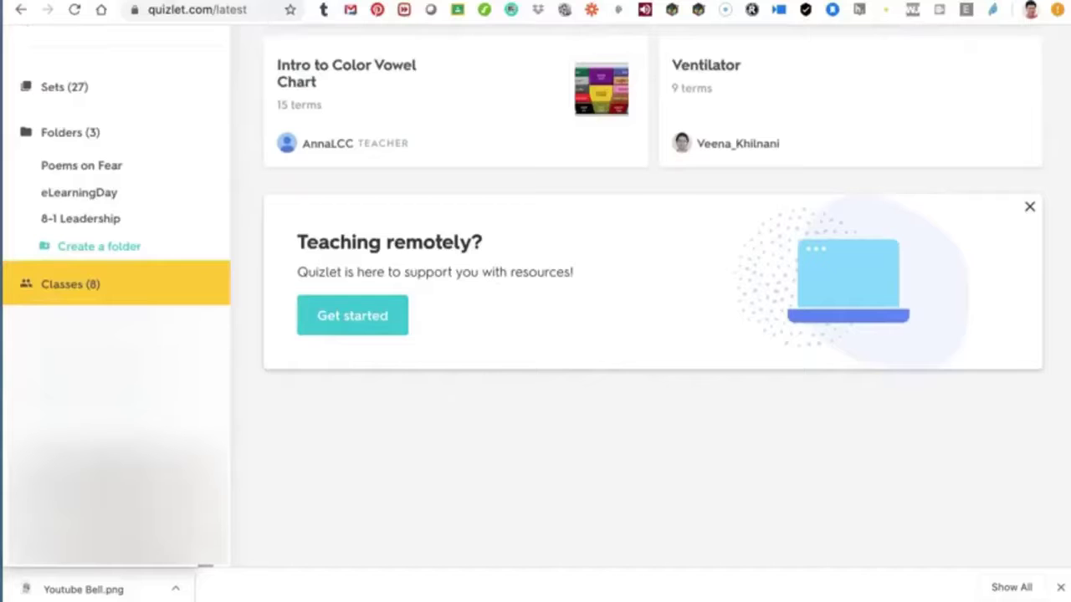
Step: Show the list of all classes and open the class Live Online Virtual Engagement (L.O.V.E)
left_click(84, 284)
scroll(83, 285, "down", 2)
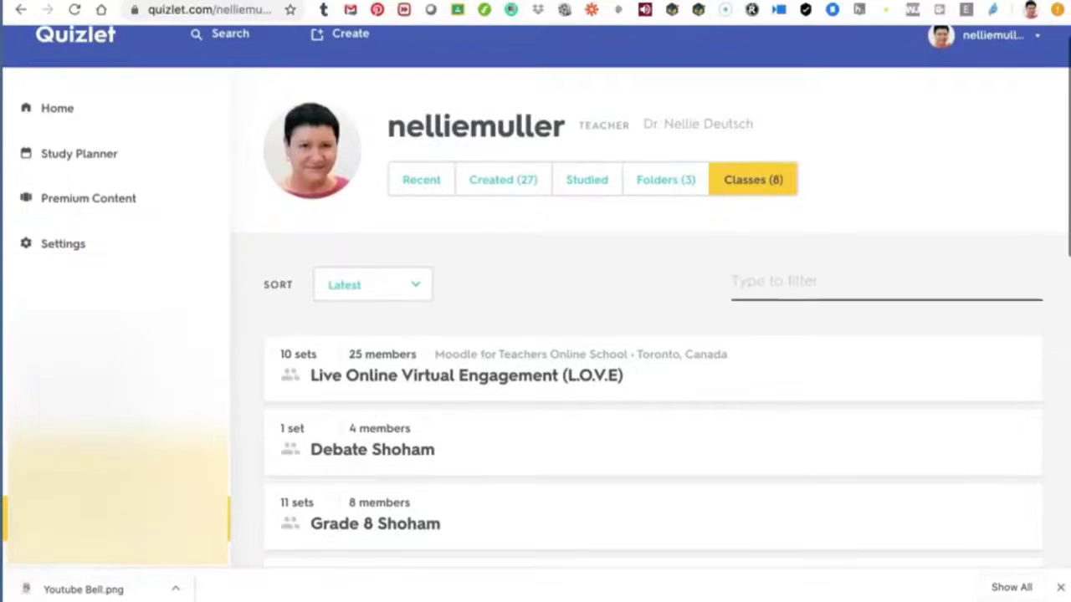
left_click(502, 376)
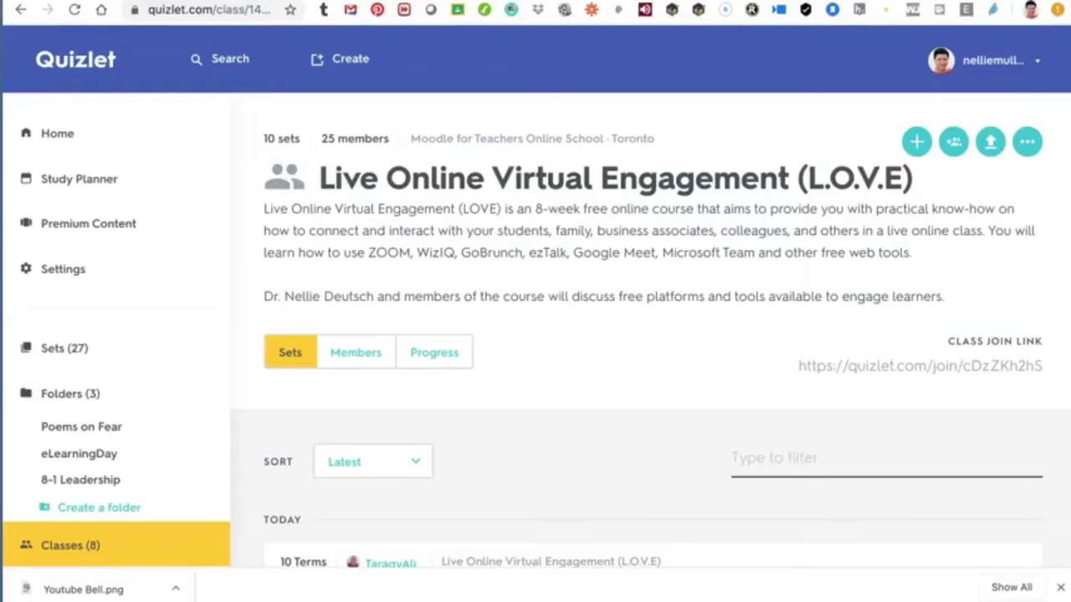
Step: Examine the class page, including its description, join link, management options and the study sets shared by members
scroll(989, 567, "down", 1)
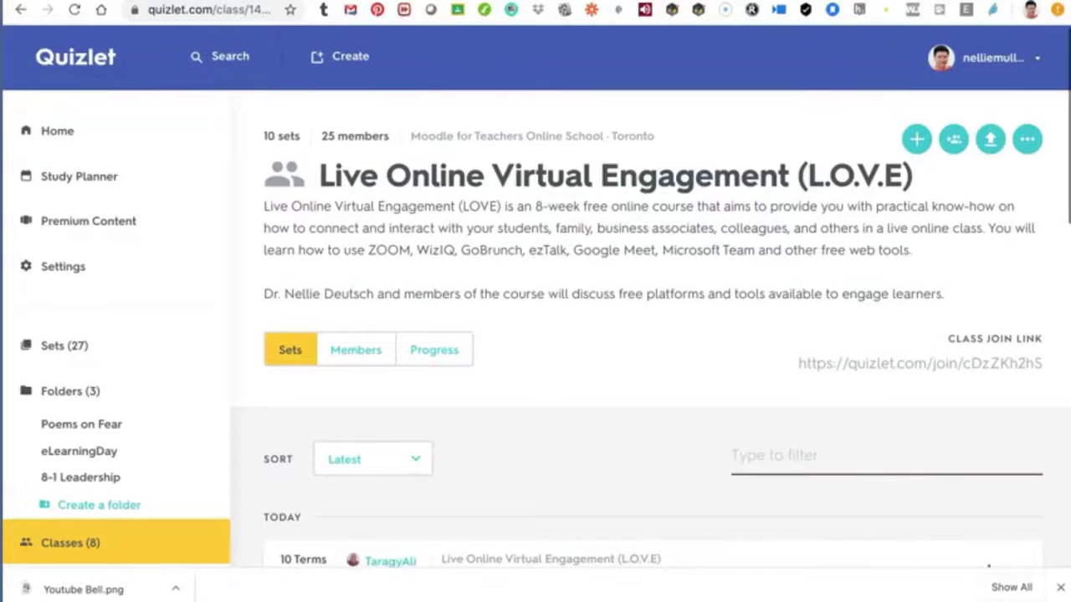
scroll(989, 568, "down", 2)
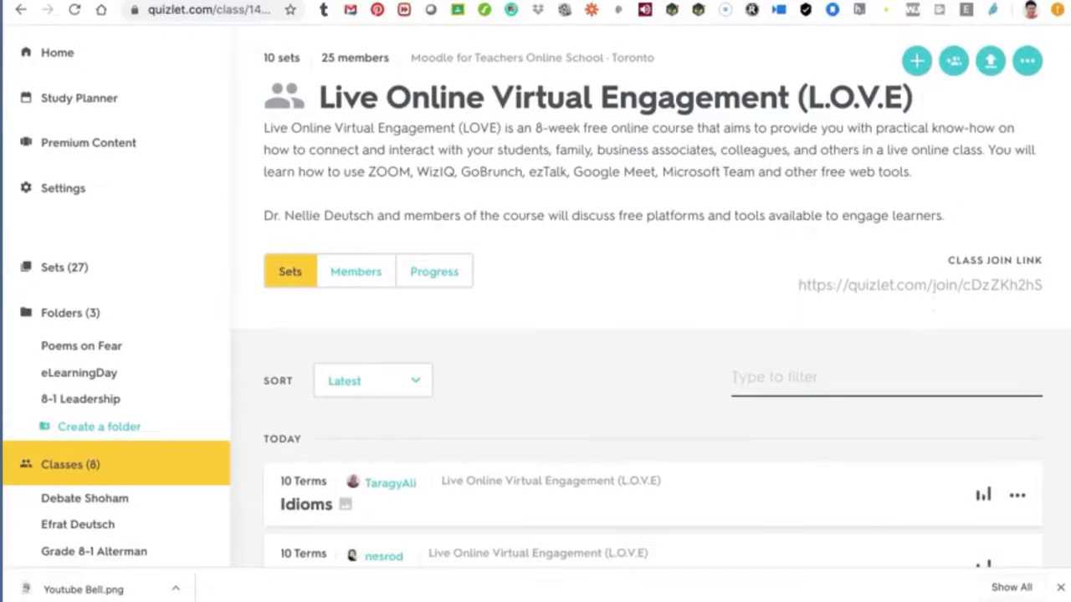
scroll(536, 296, "down", 1)
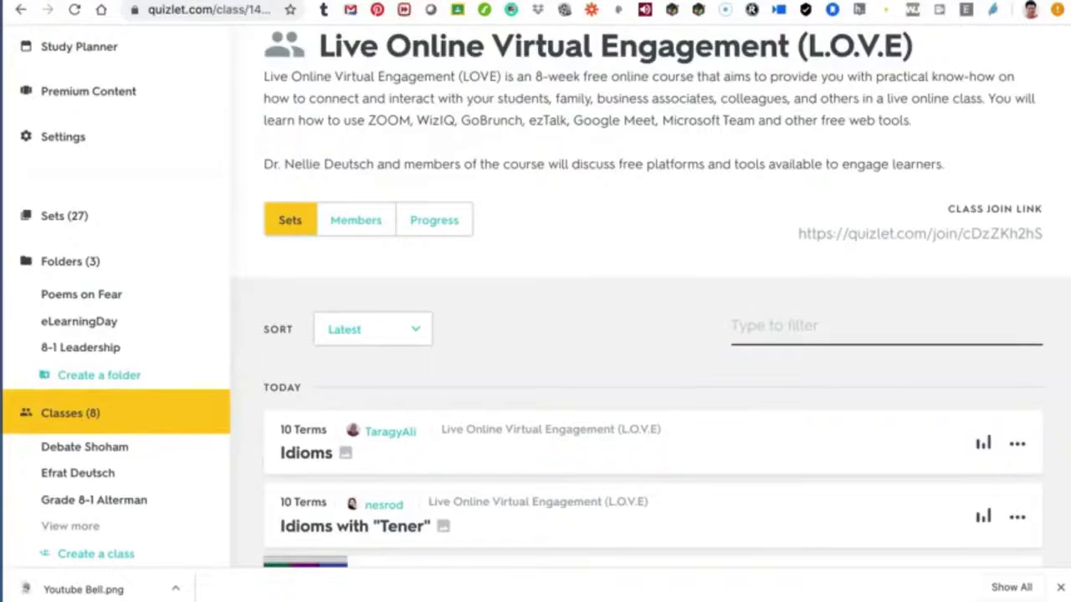
left_click_drag(920, 120, 945, 164)
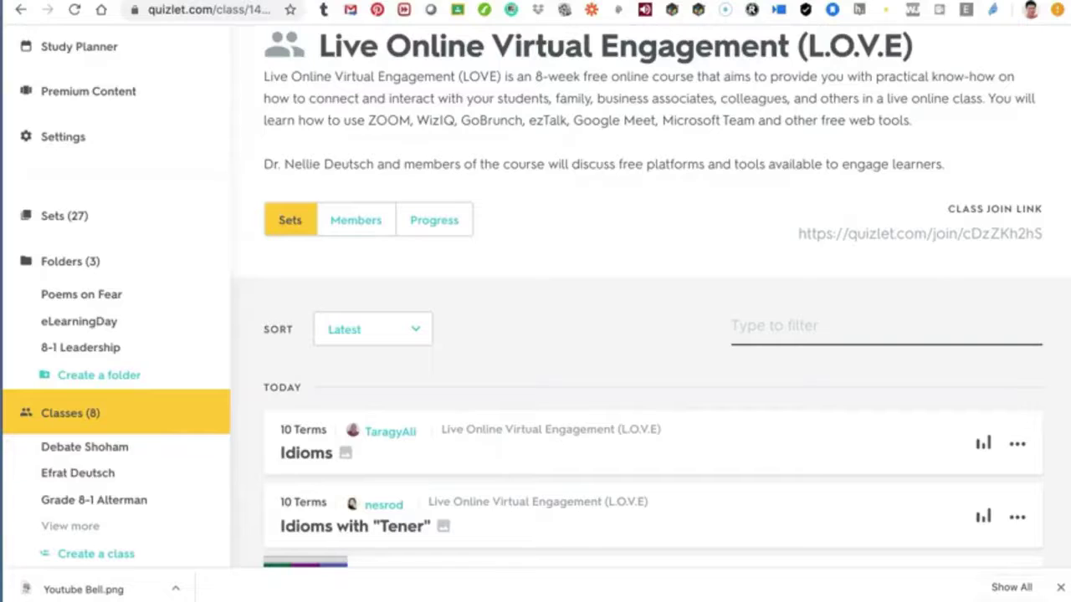
scroll(536, 297, "down", 1)
scroll(535, 296, "down", 2)
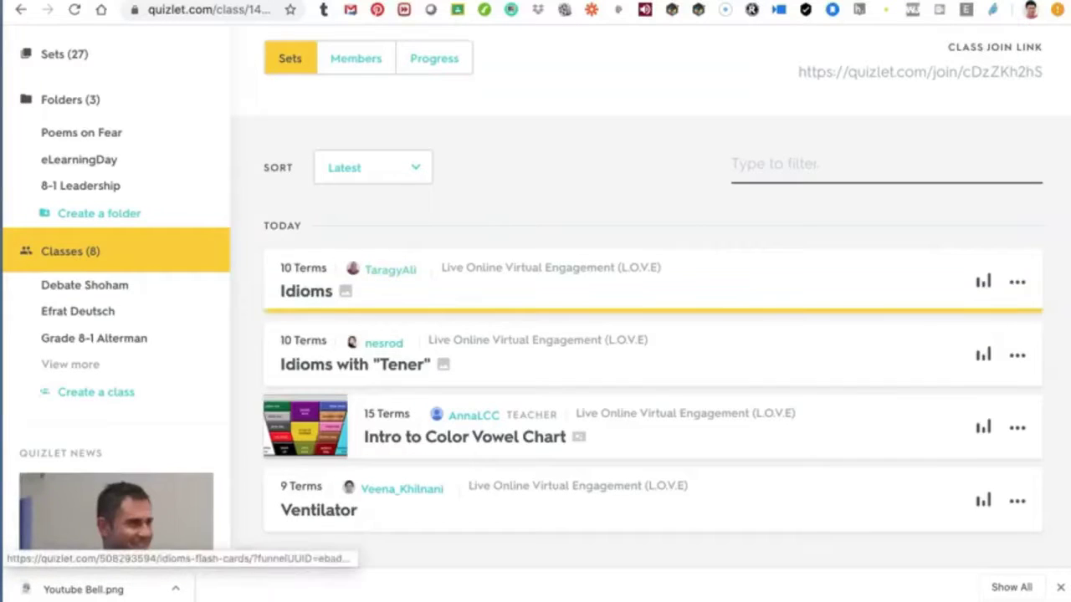
scroll(536, 296, "down", 2)
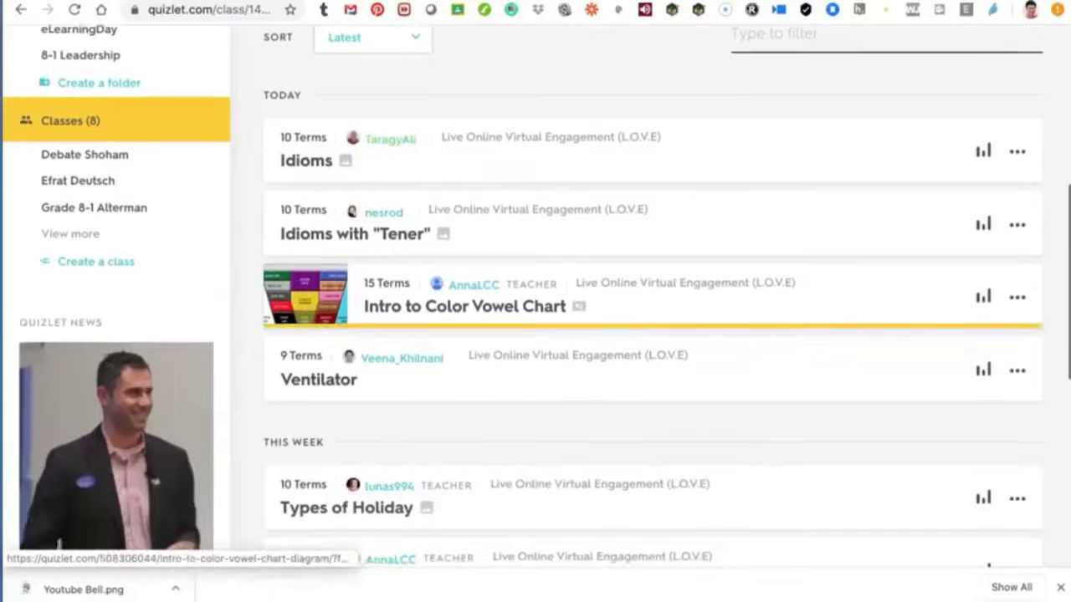
scroll(536, 296, "up", 1)
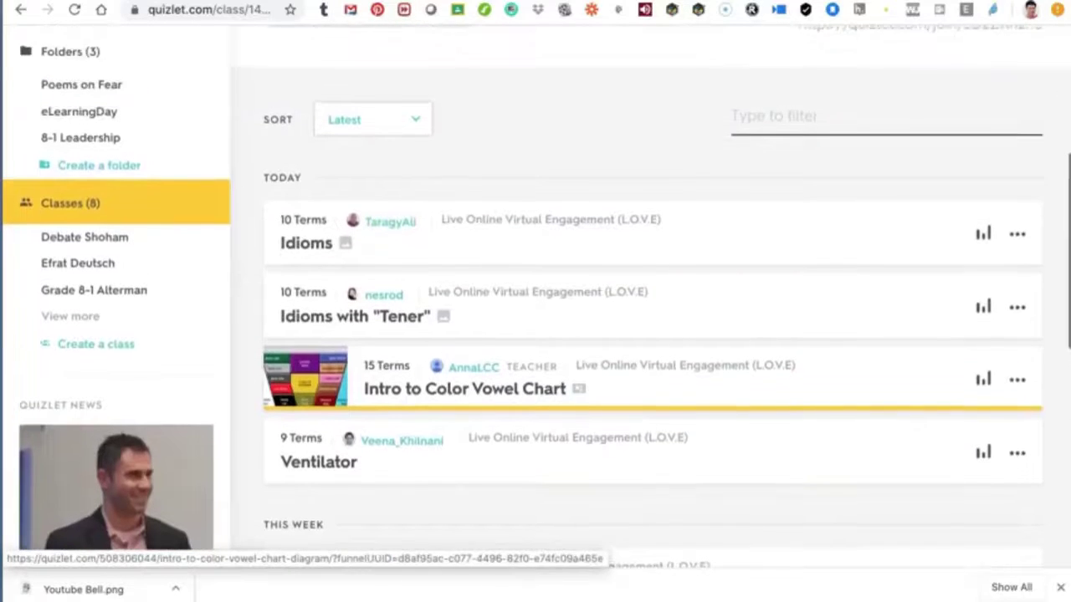
scroll(535, 296, "down", 3)
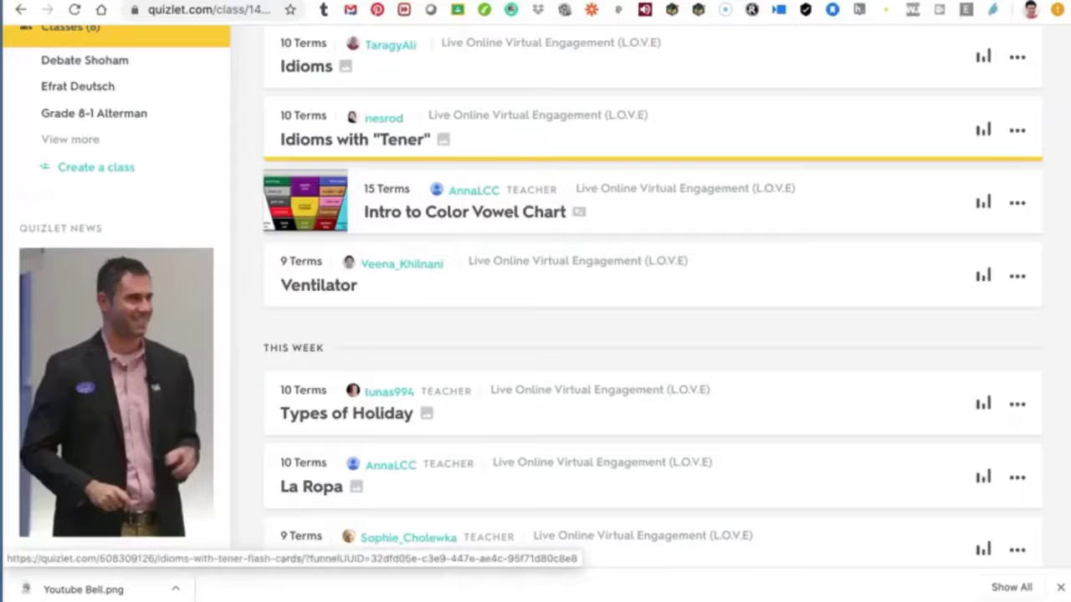
scroll(535, 301, "up", 3)
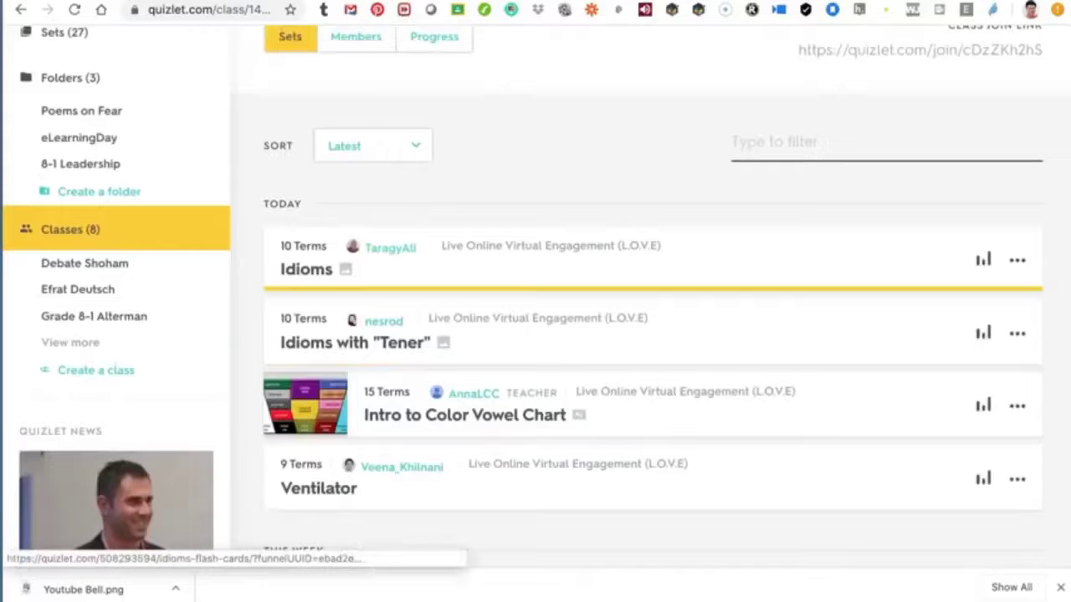
scroll(535, 301, "up", 2)
scroll(535, 301, "up", 3)
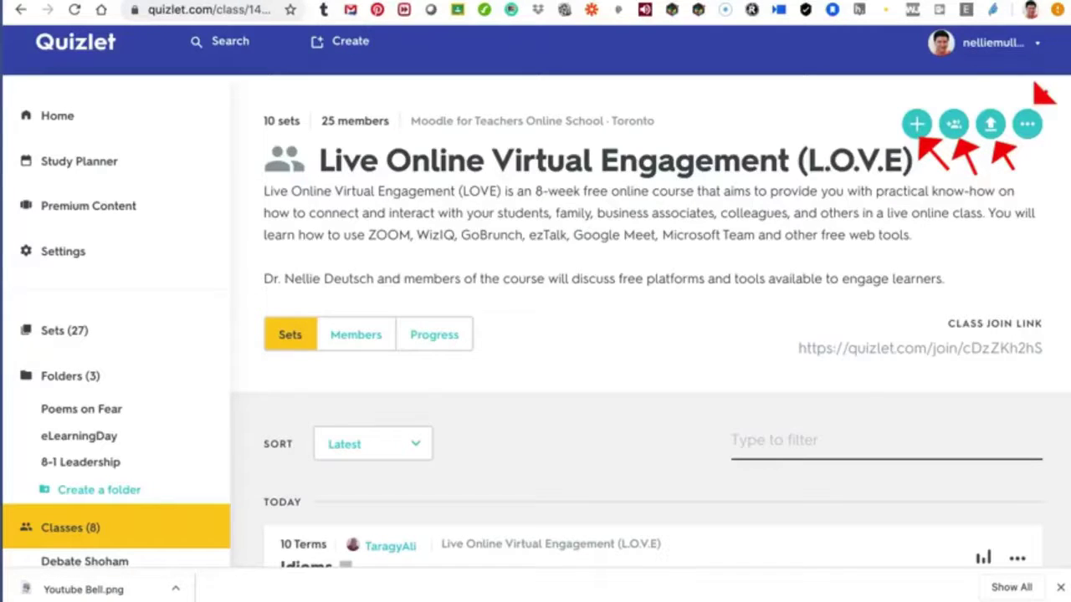
Step: Open the class's Add members form, review its invitation options and close it without inviting anyone
left_click(1027, 124)
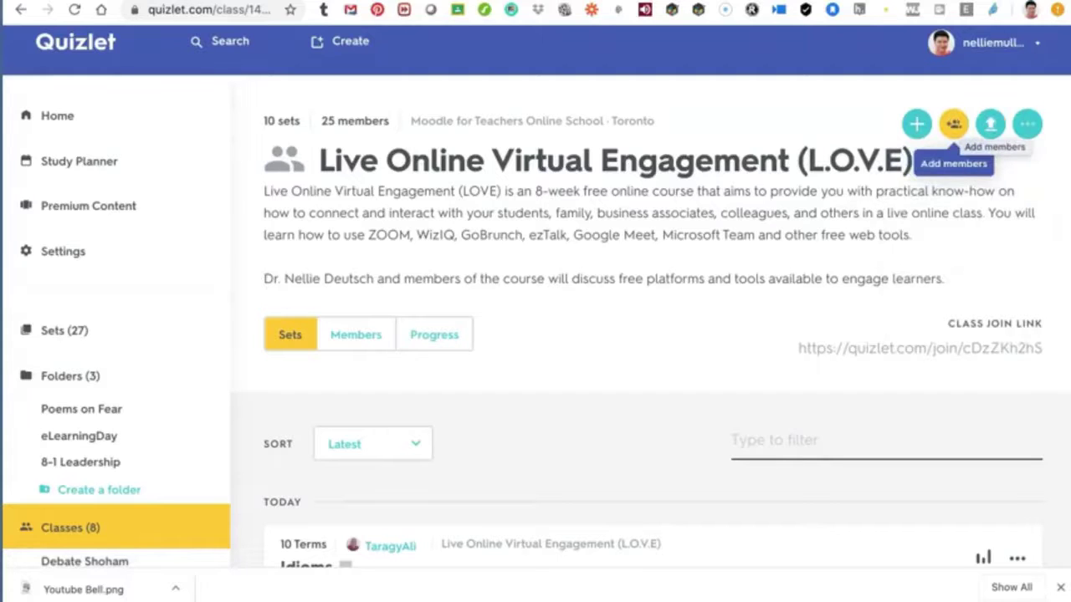
left_click(954, 124)
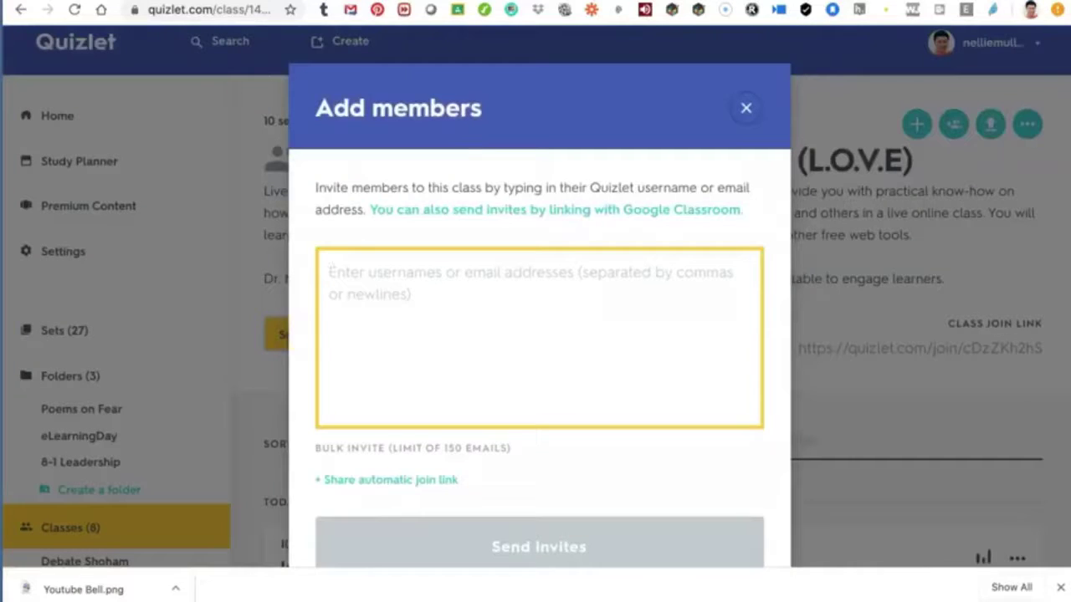
scroll(538, 335, "down", 1)
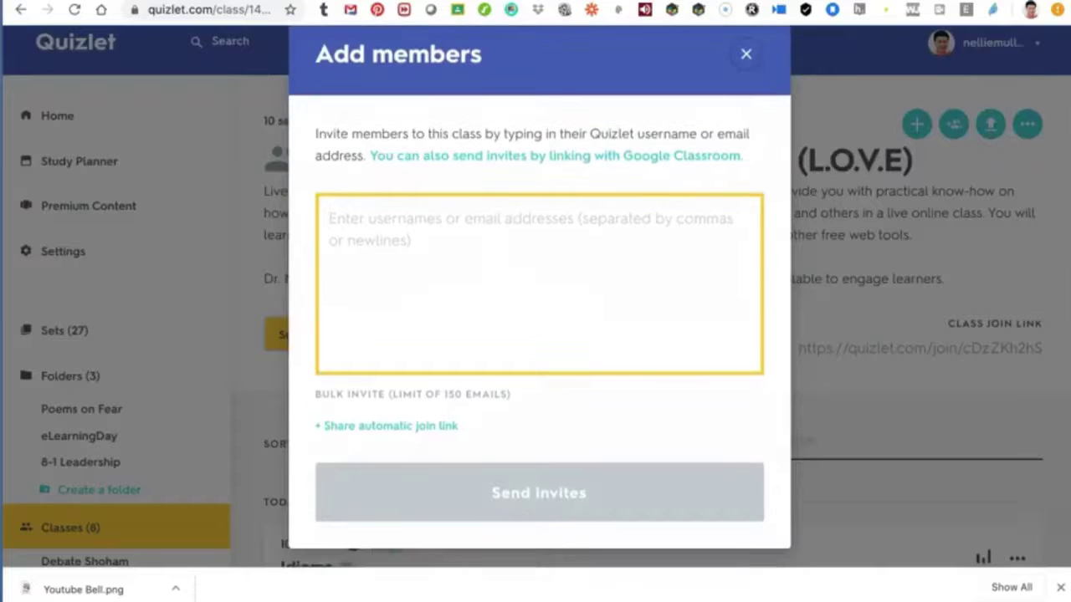
scroll(539, 335, "up", 1)
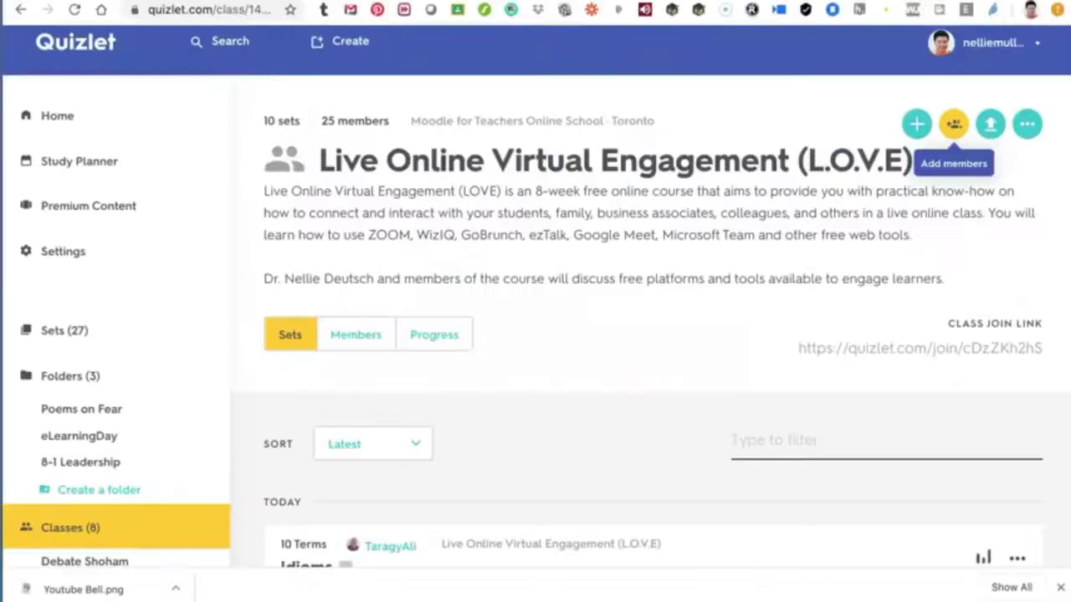
Step: Open the class's Add a set dialog and browse the existing own sets that can be added
left_click(916, 124)
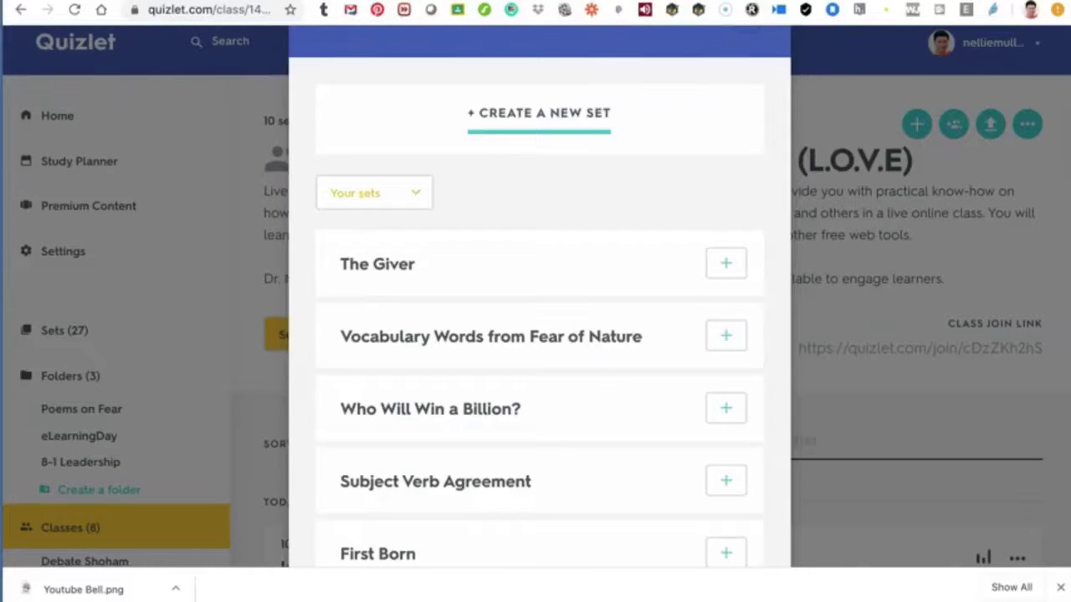
scroll(539, 335, "down", 3)
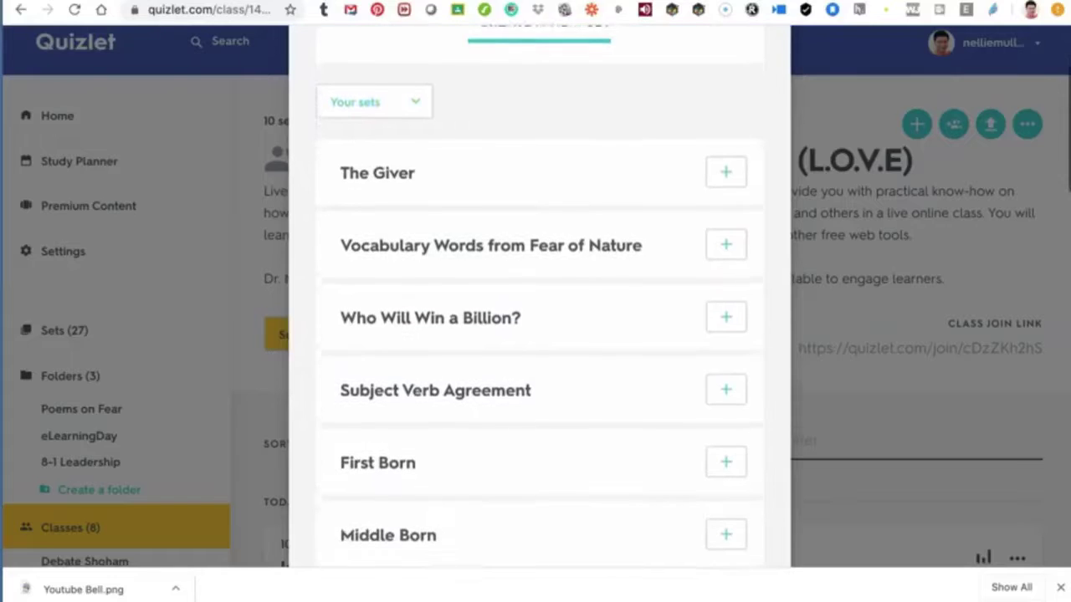
scroll(538, 335, "down", 5)
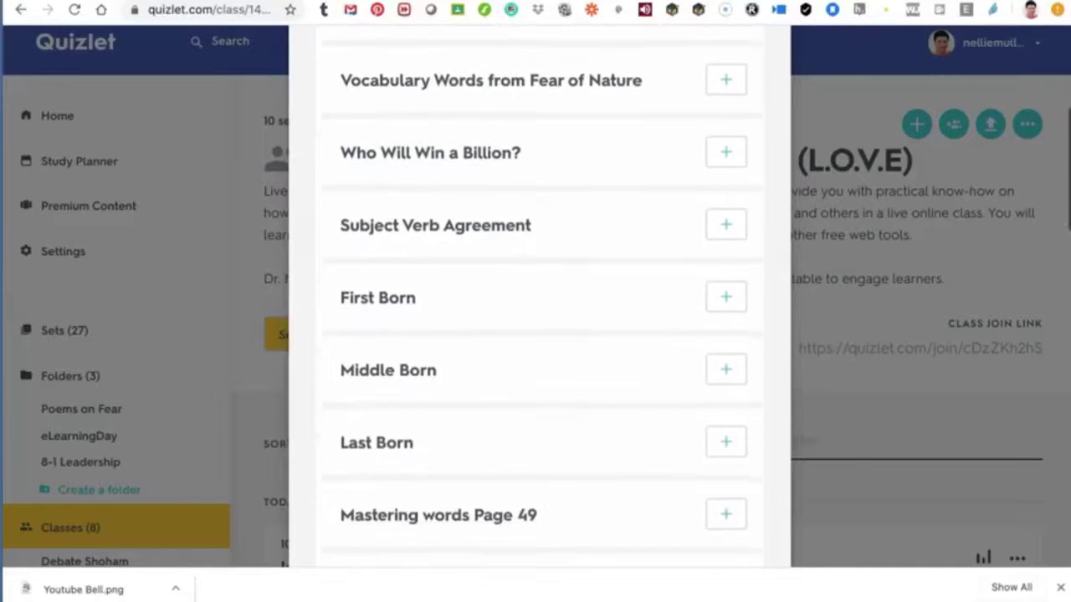
scroll(539, 334, "down", 2)
scroll(538, 335, "down", 5)
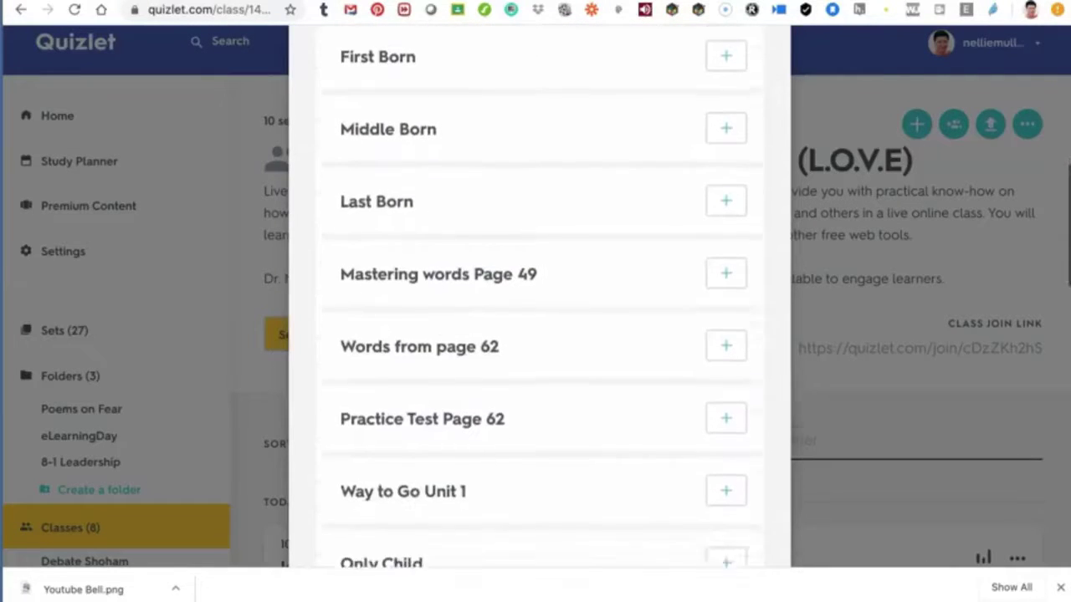
scroll(538, 335, "down", 3)
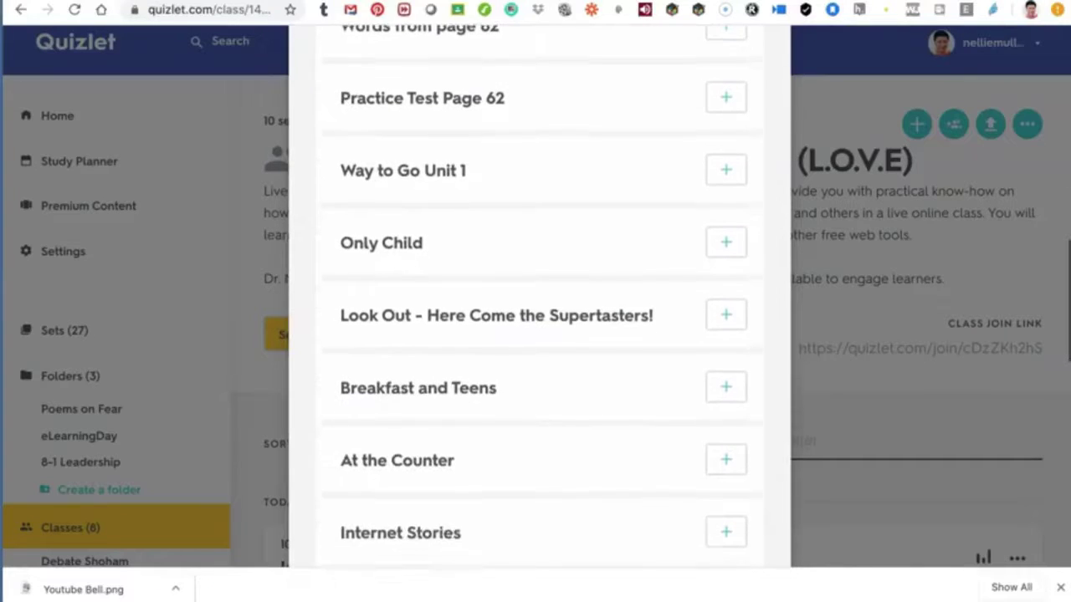
scroll(538, 334, "up", 2)
scroll(539, 335, "up", 15)
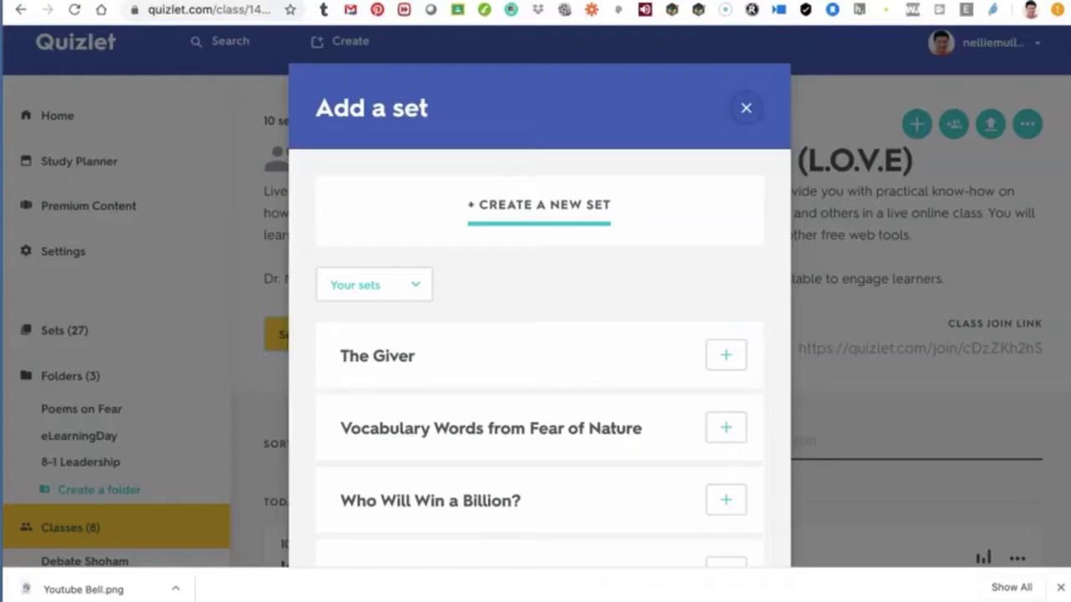
Step: Check which set sources the Add a set dialog offers, and close the dialog without adding a set
left_click(374, 285)
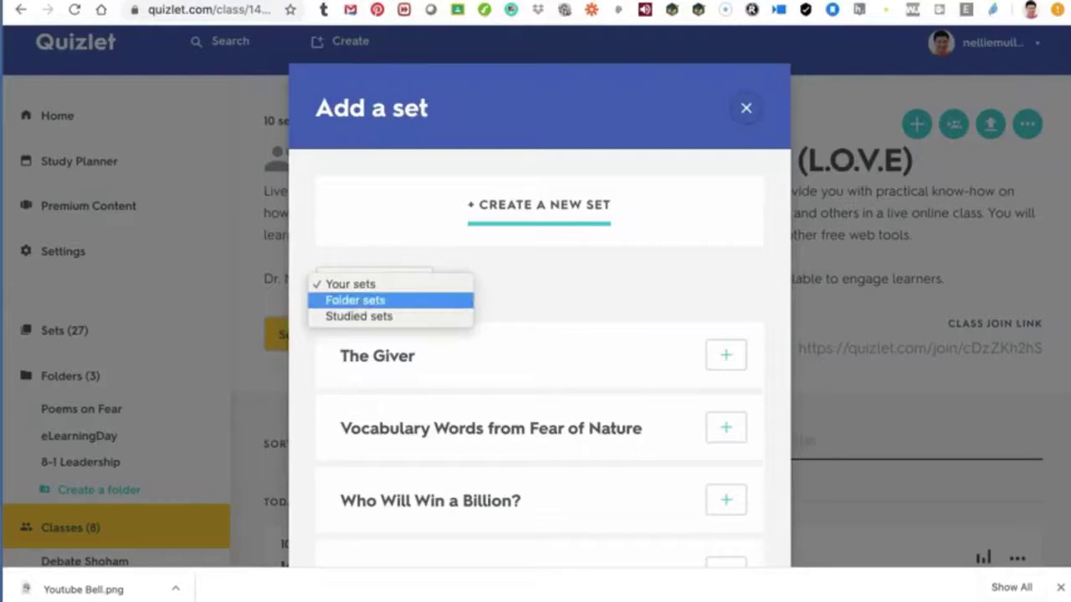
key("Return")
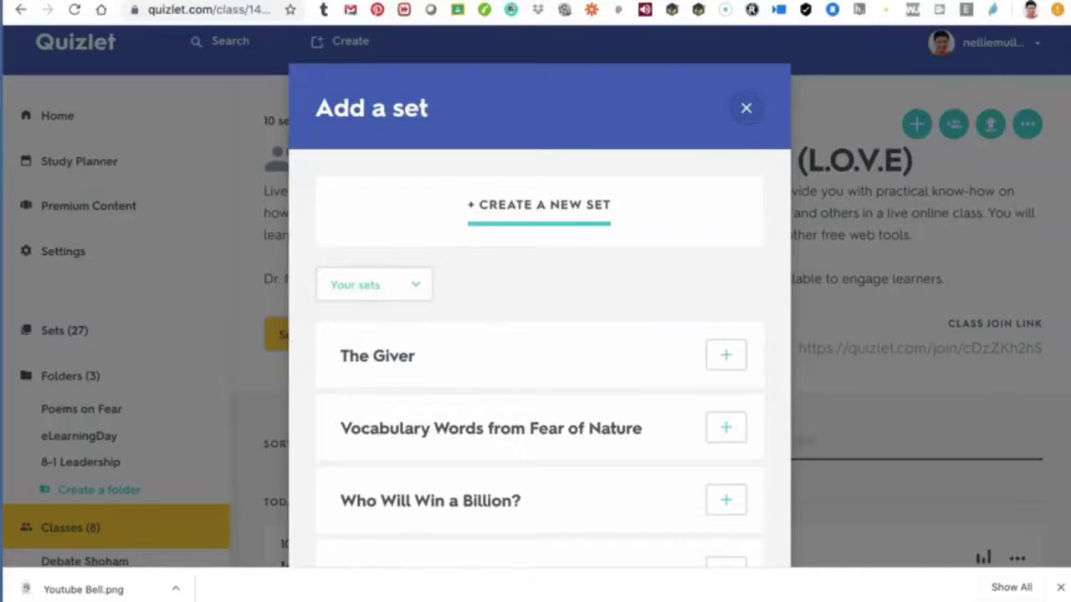
key("Escape")
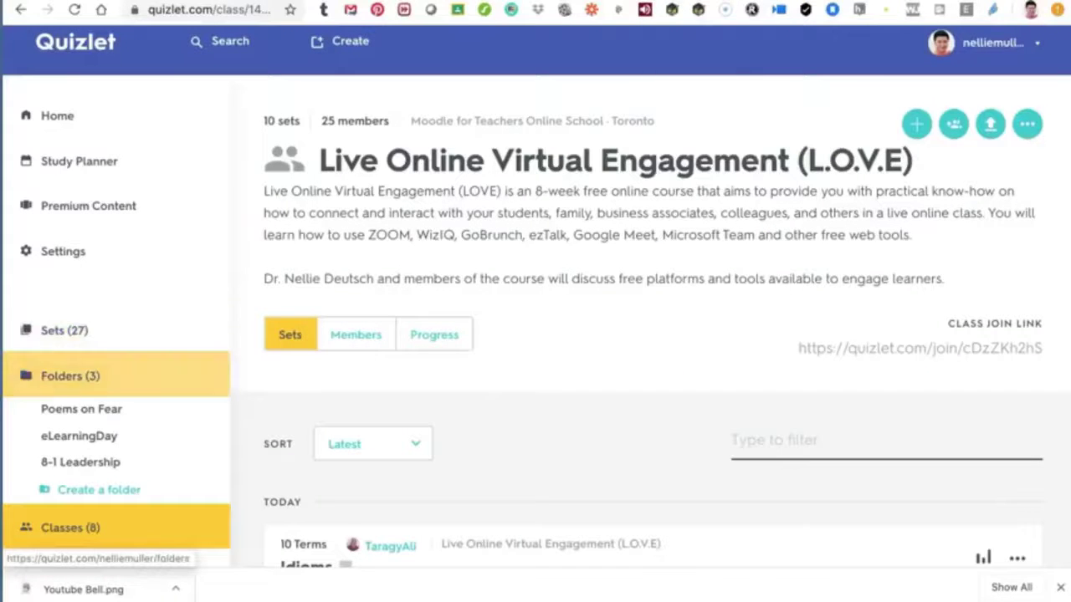
Step: Open the Idioms set from the class's list of today's sets
scroll(535, 334, "down", 3)
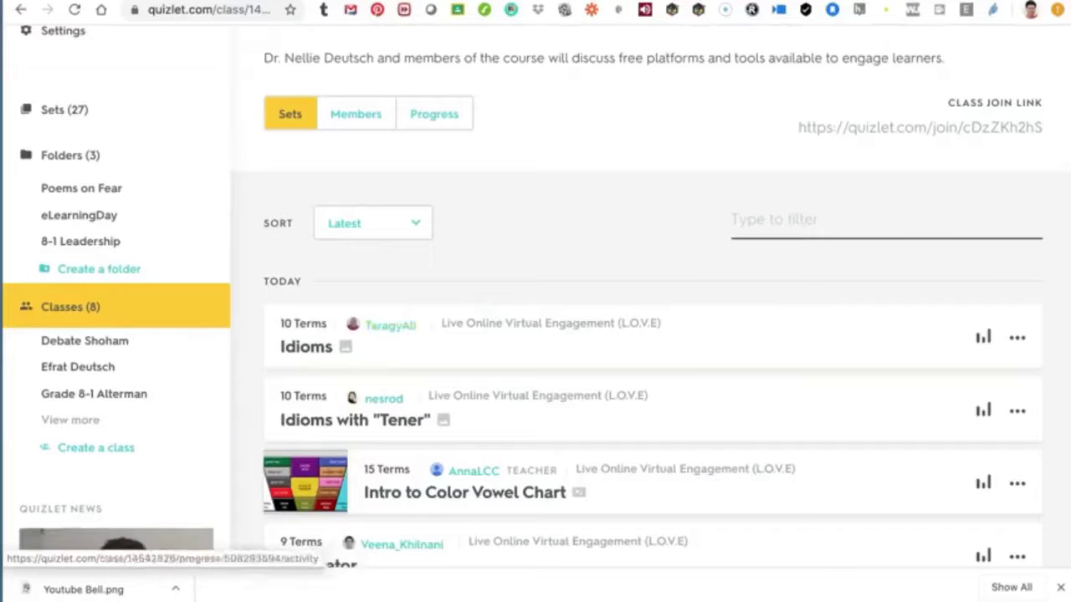
left_click(1016, 337)
left_click(306, 346)
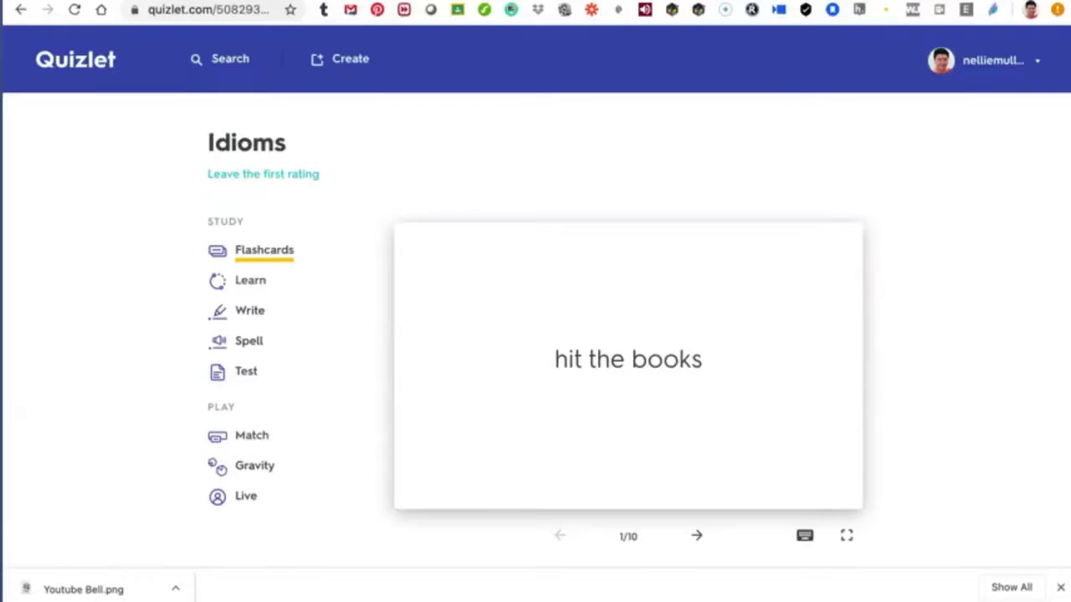
Step: Flip the first flashcard of the Idioms set over and back, and start its Match game
key("space")
key("space")
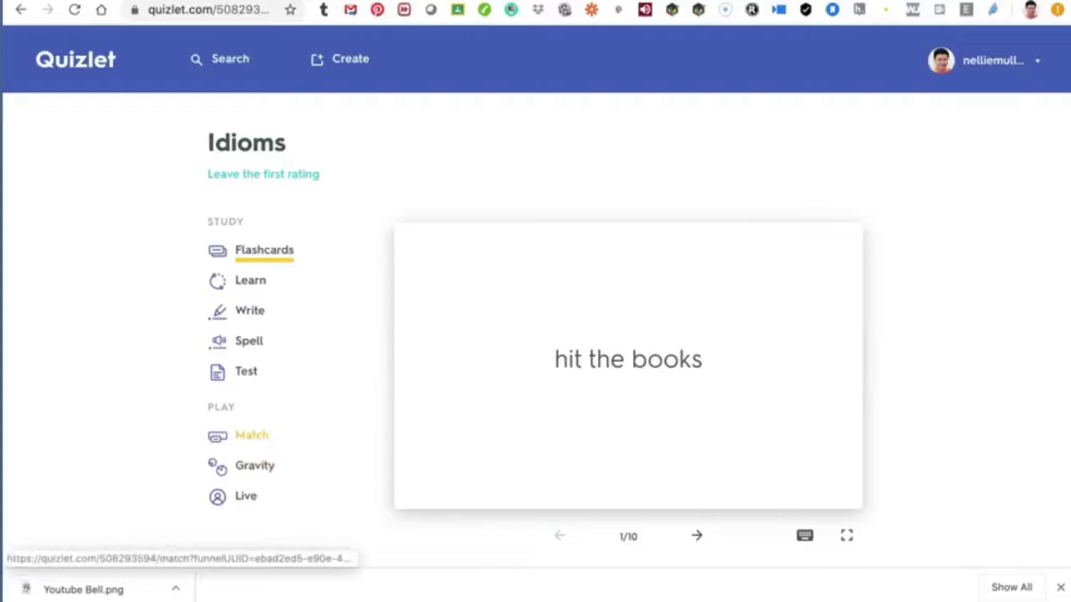
left_click(251, 435)
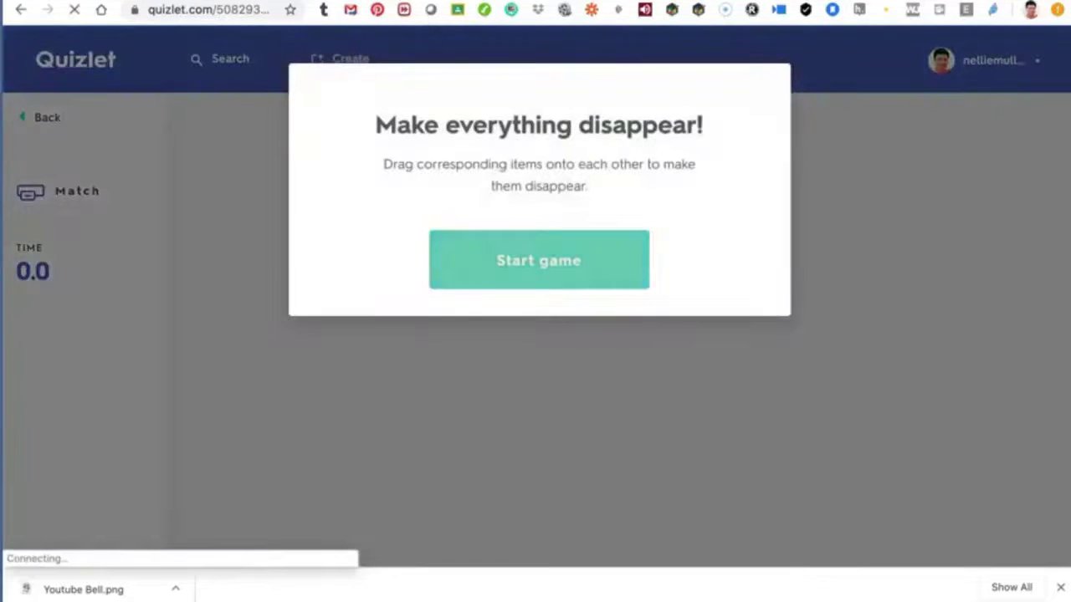
key("Return")
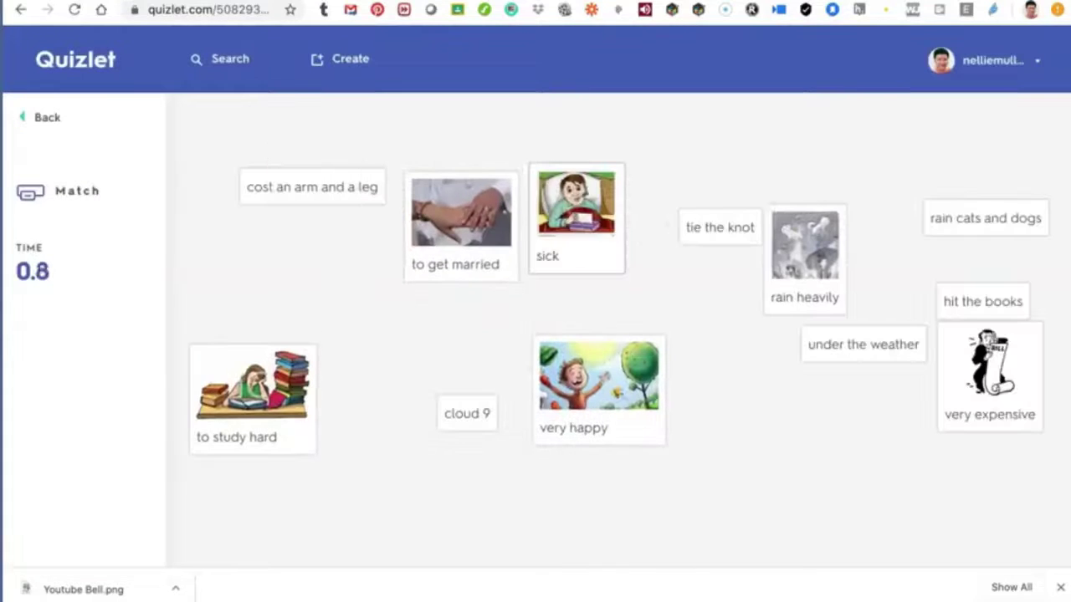
Step: Try out the Match game by moving idiom and picture tiles onto one another
left_click_drag(461, 226, 298, 272)
left_click_drag(312, 186, 301, 243)
left_click_drag(253, 393, 303, 288)
left_click_drag(863, 344, 768, 247)
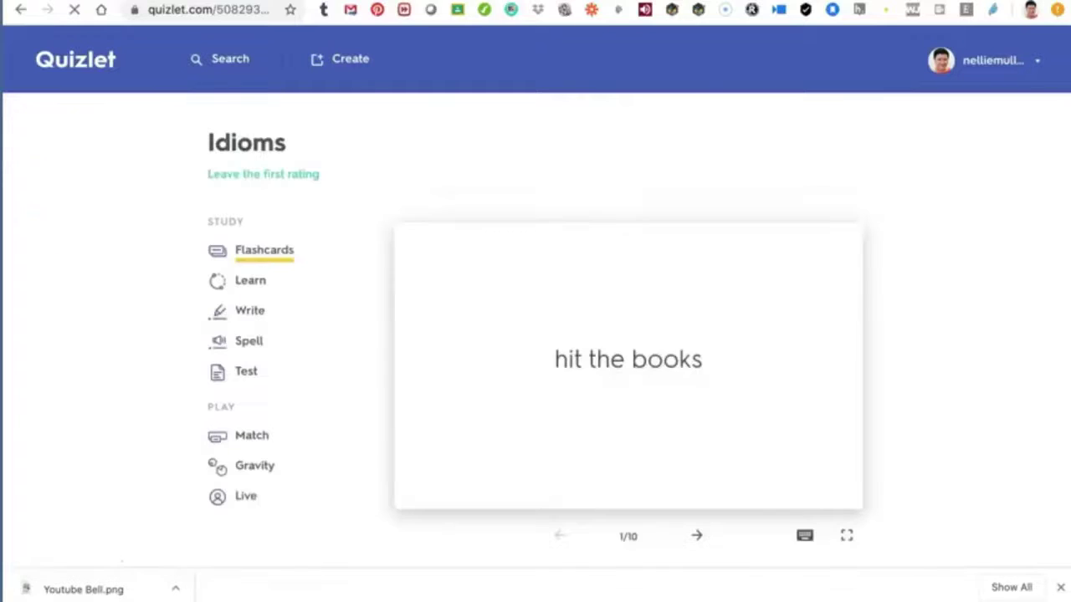
Step: Start the Idioms set's Gravity game at Easy difficulty, and leave it to return to the set
scroll(251, 435, "down", 3)
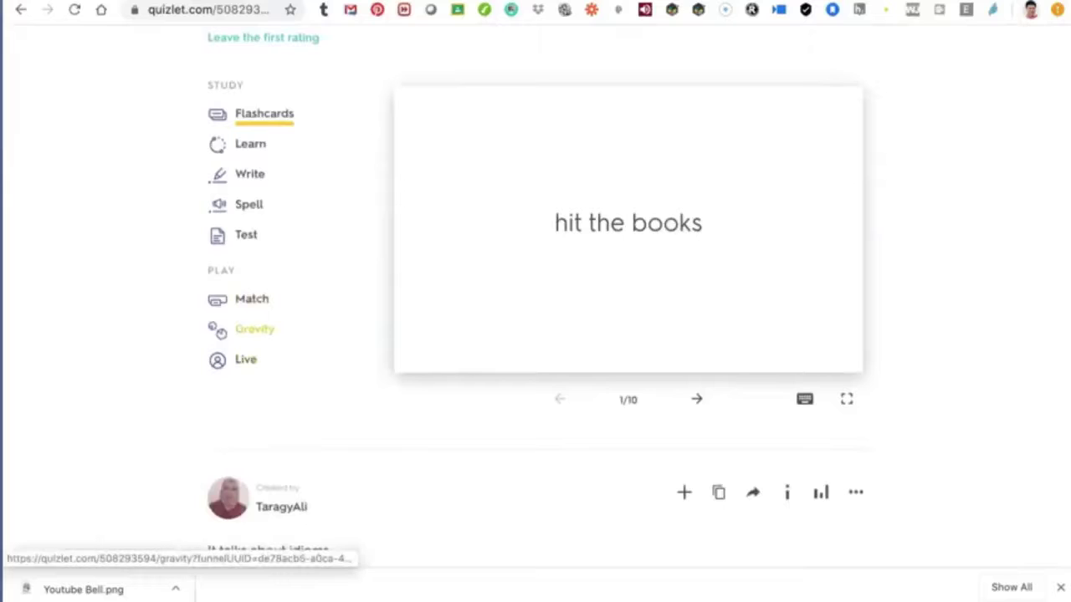
left_click(254, 328)
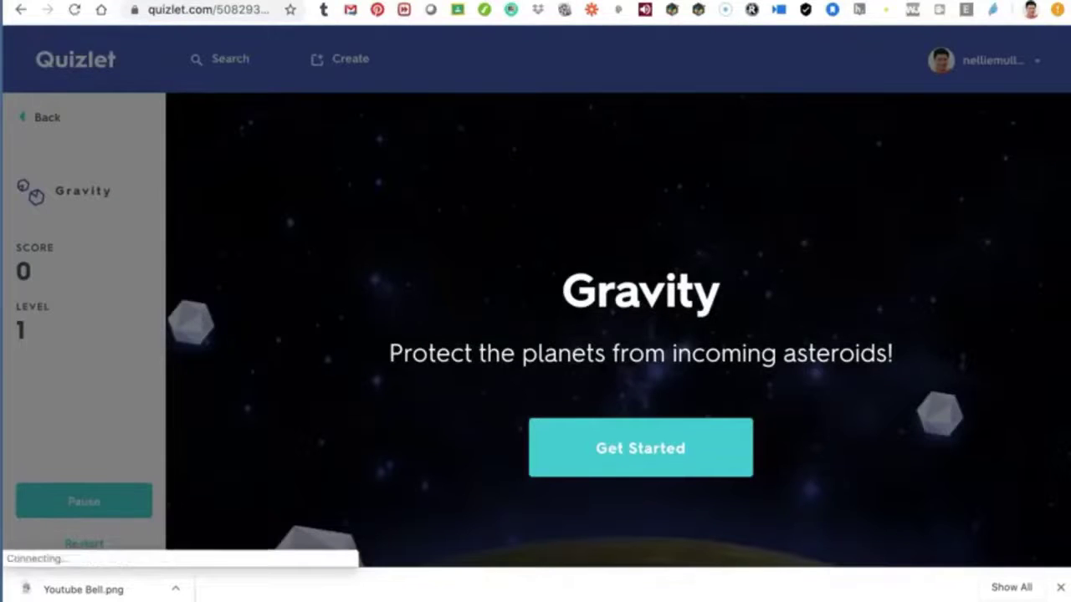
left_click(640, 447)
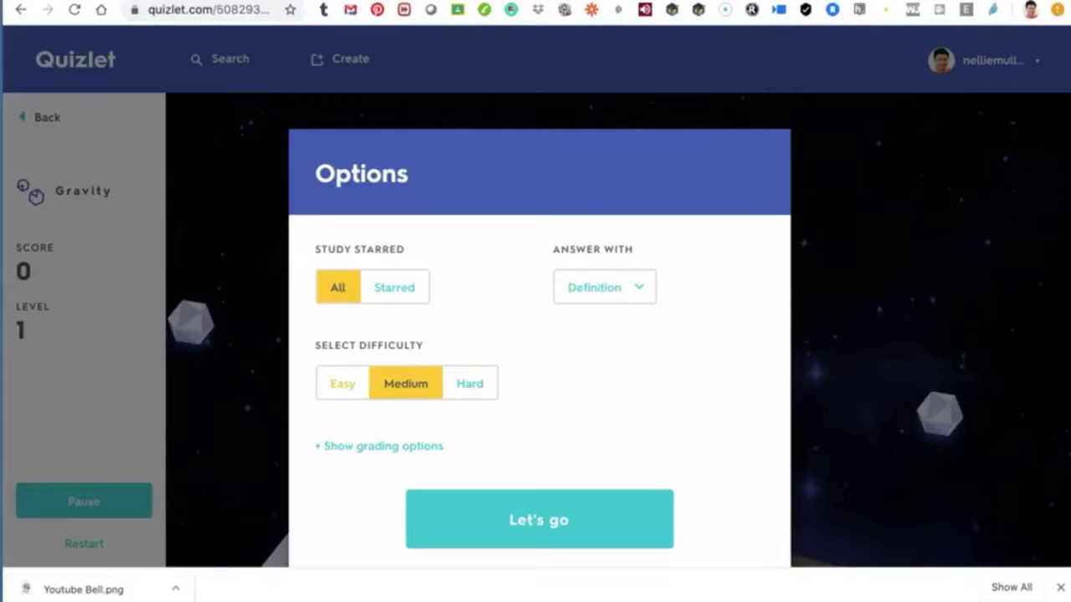
left_click(342, 383)
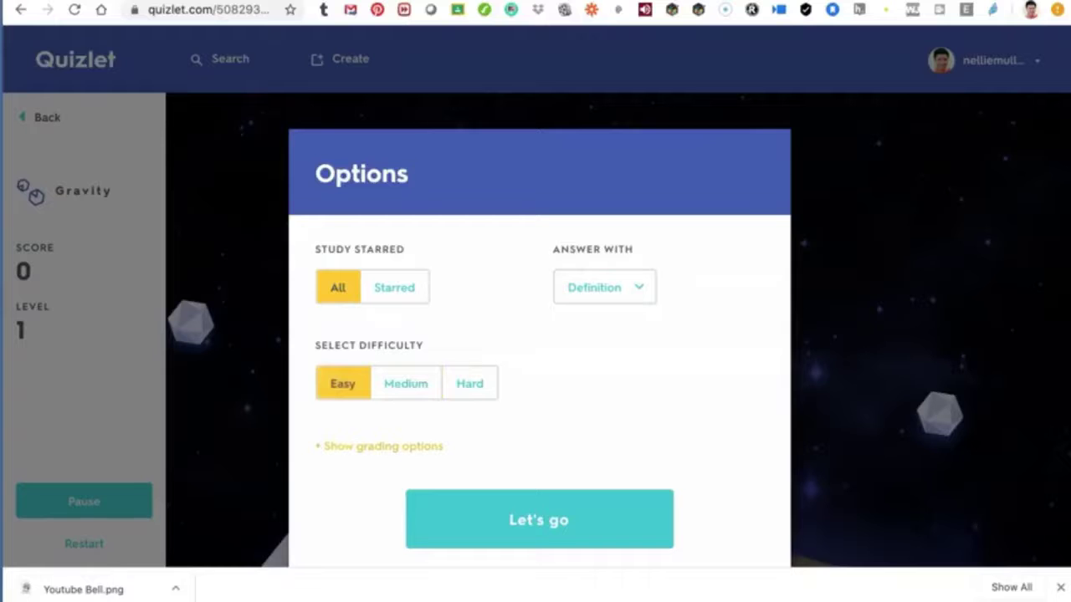
left_click(539, 520)
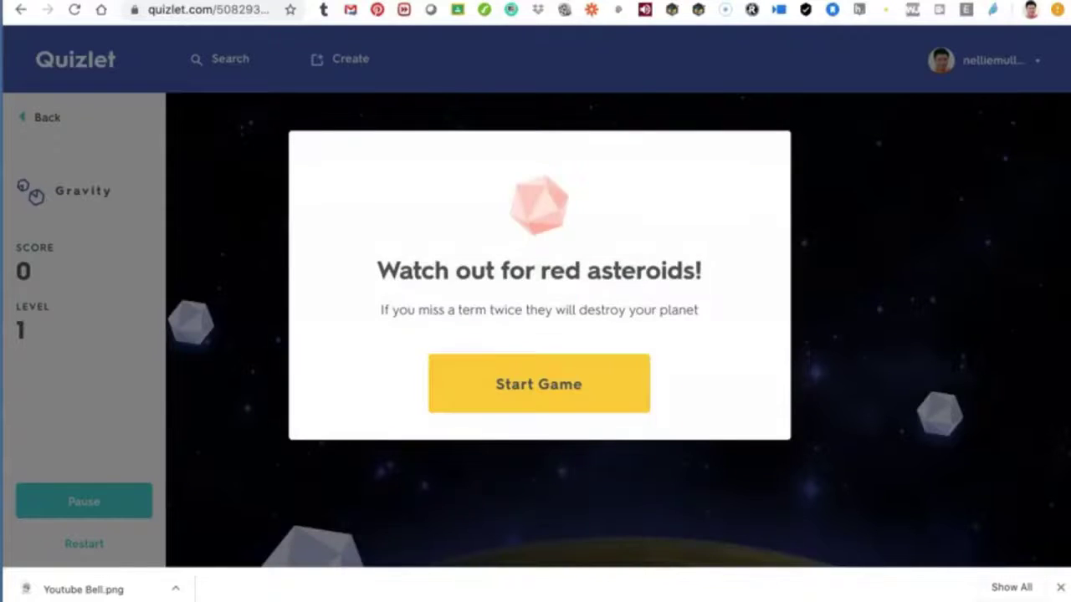
key("Return")
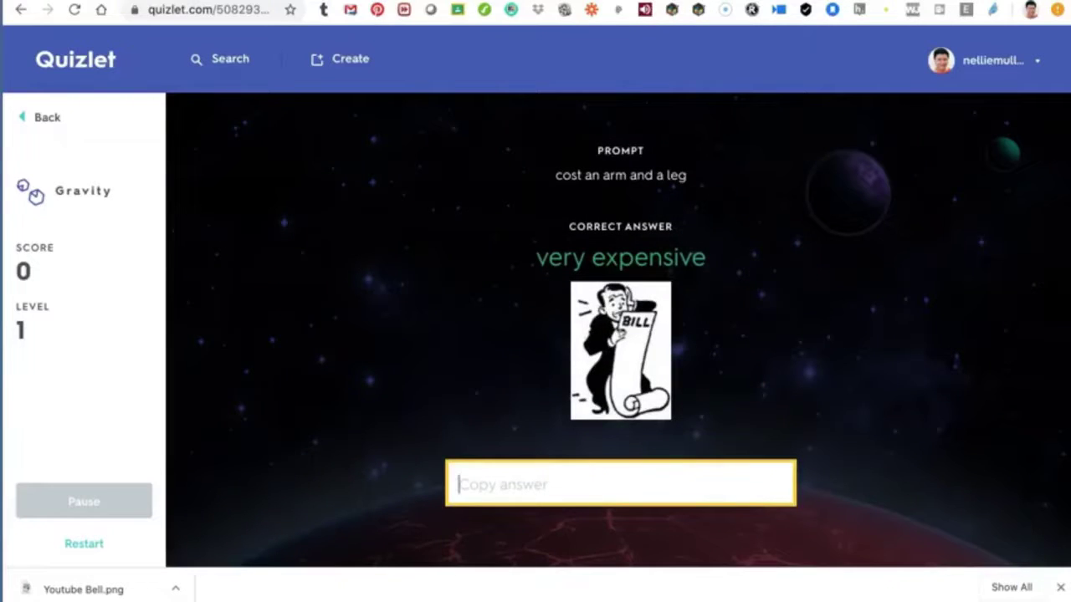
mouse_move(626, 299)
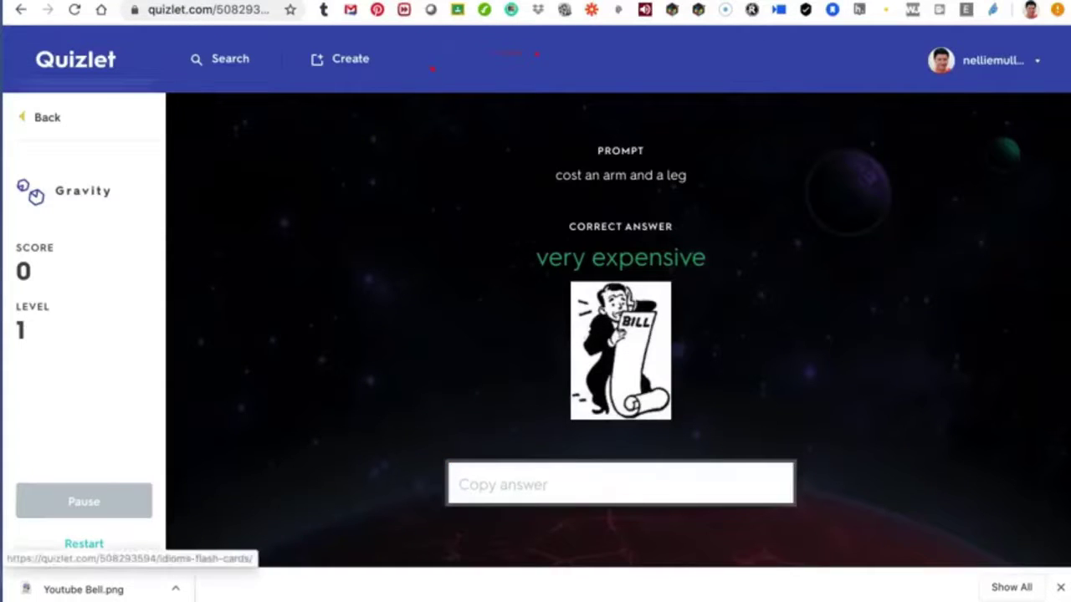
left_click(84, 544)
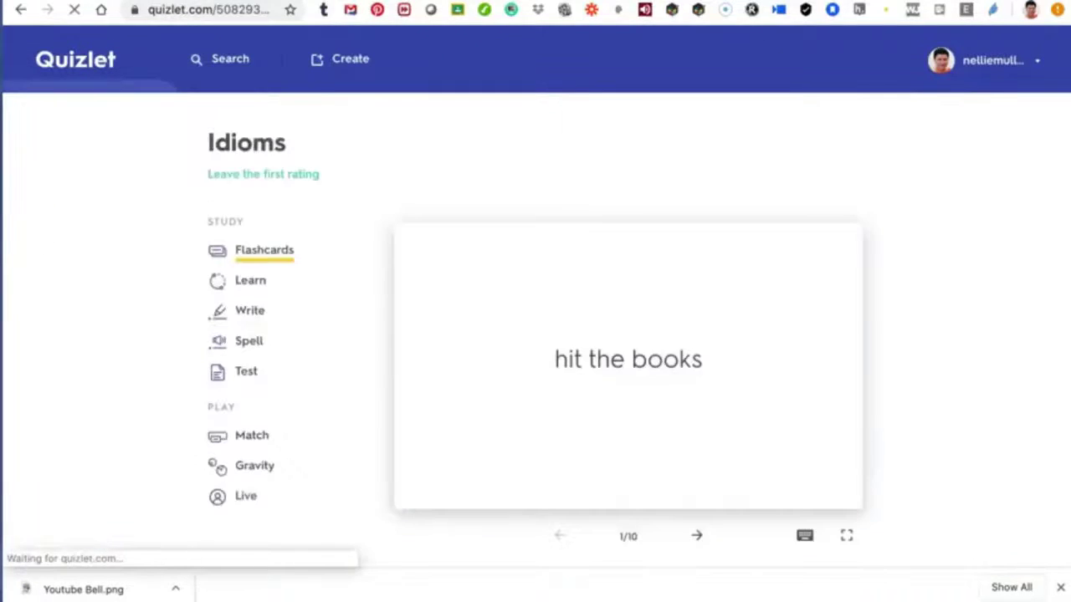
Step: Create a Quizlet Live game for individuals with definitions as prompts and idioms as answers, dismissing the app announcement
scroll(251, 393, "down", 3)
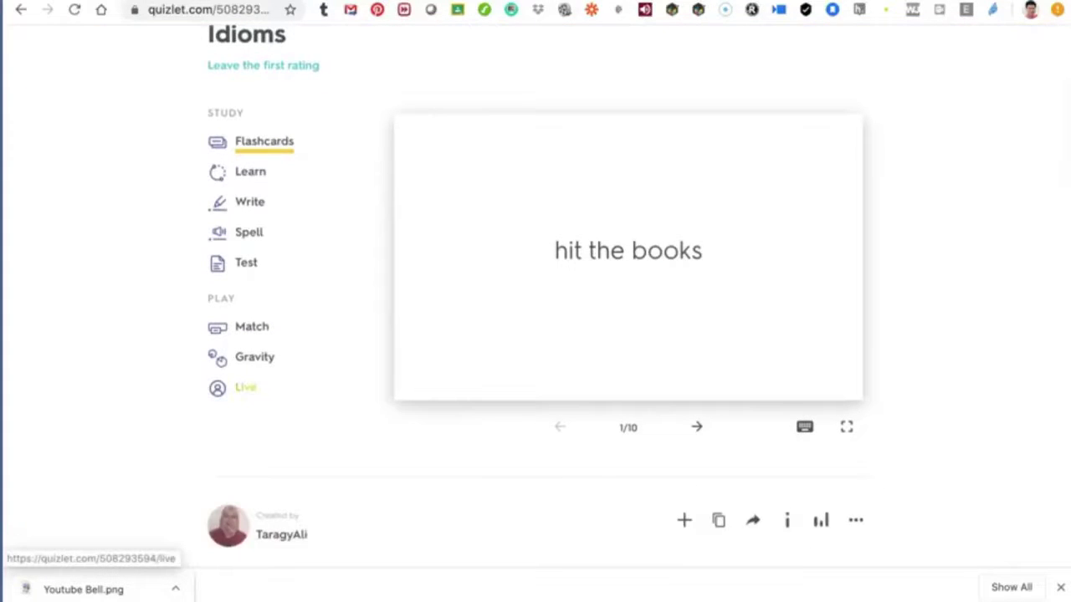
left_click(245, 387)
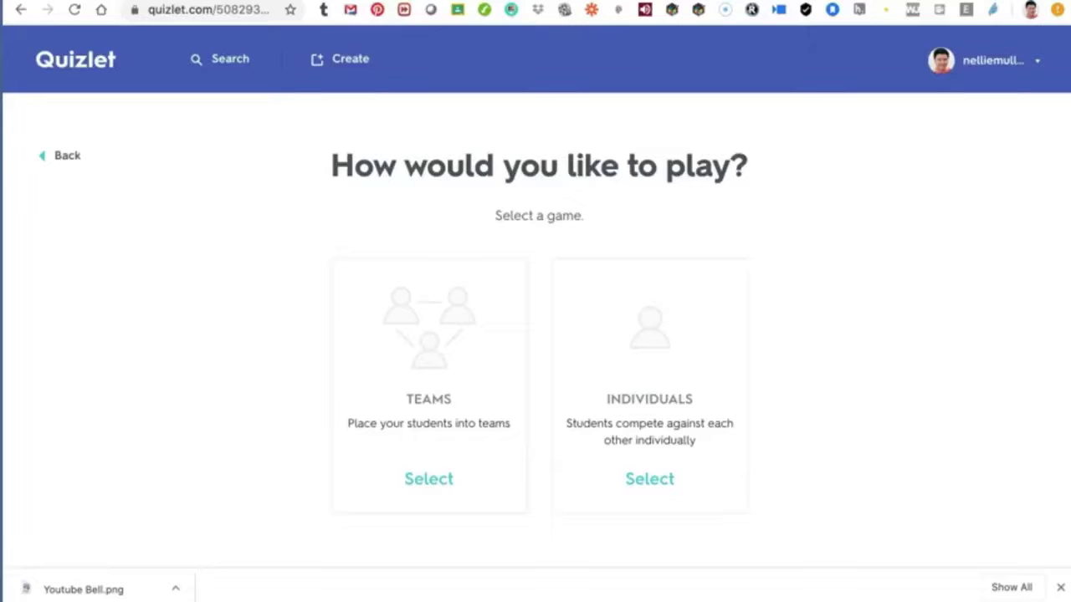
scroll(536, 334, "down", 2)
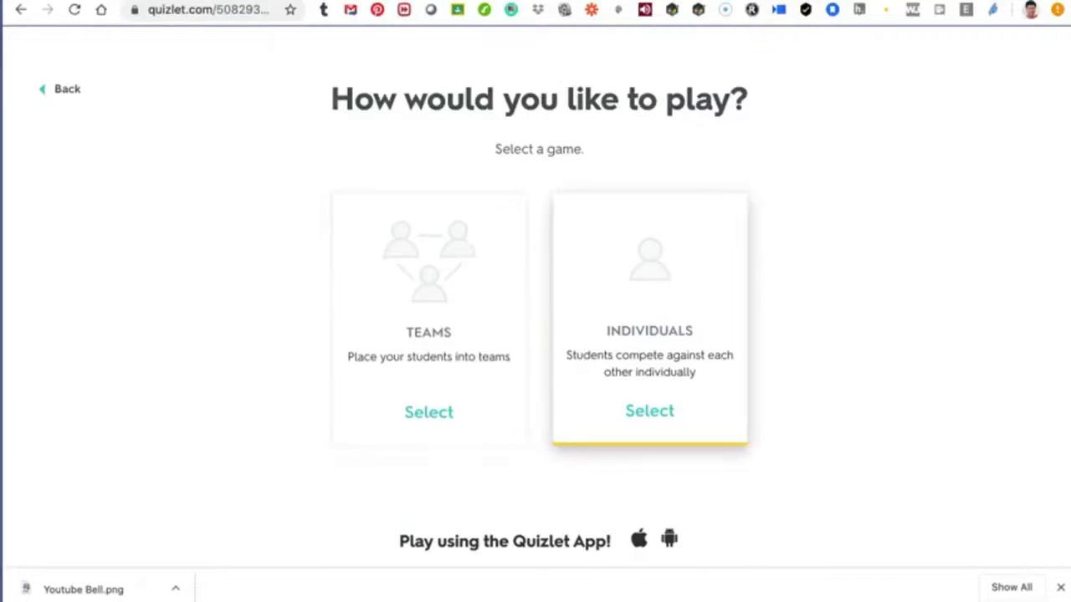
left_click(649, 410)
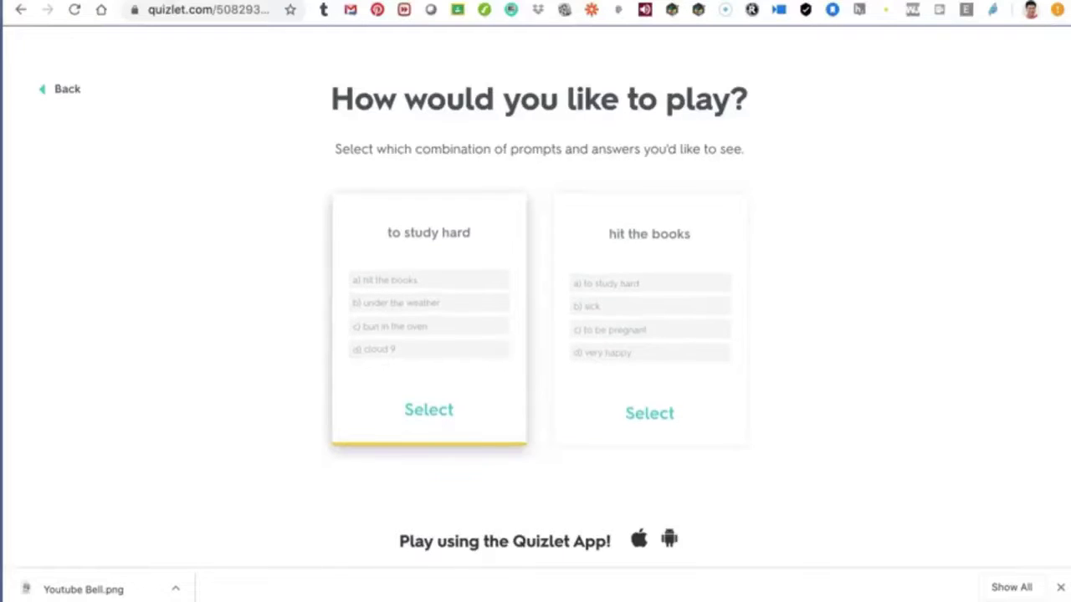
left_click(428, 410)
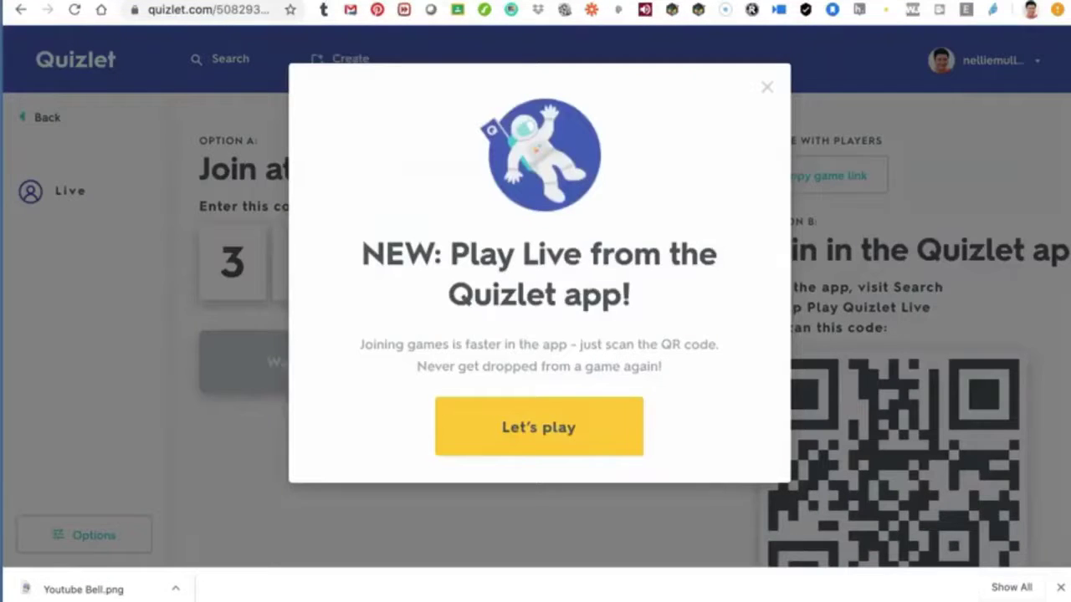
key("Escape")
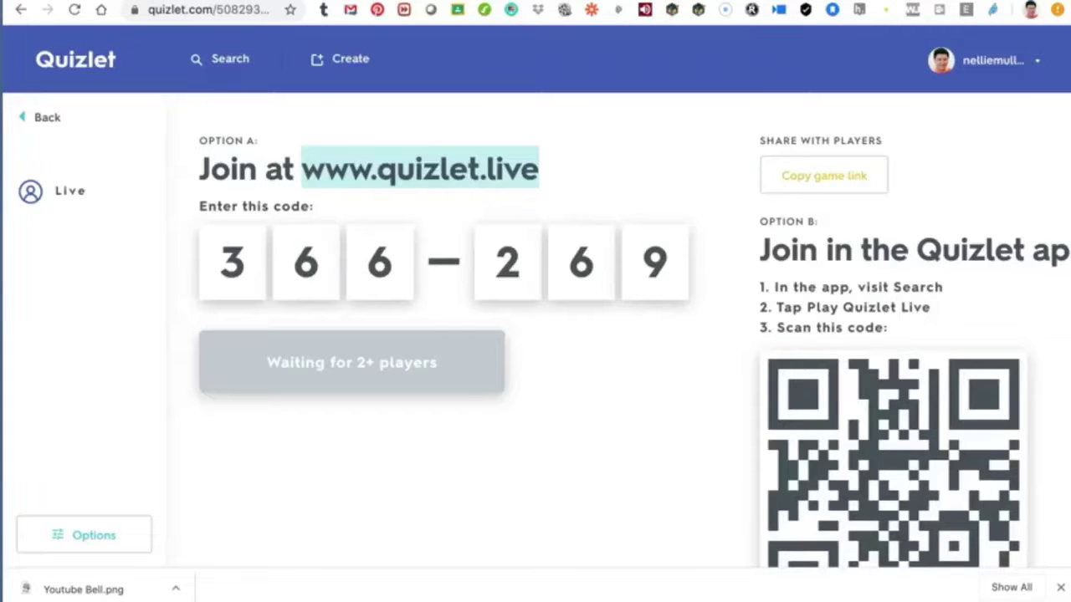
Step: Look over the Live game's joining instructions and turn the game music off in its options
scroll(631, 338, "down", 1)
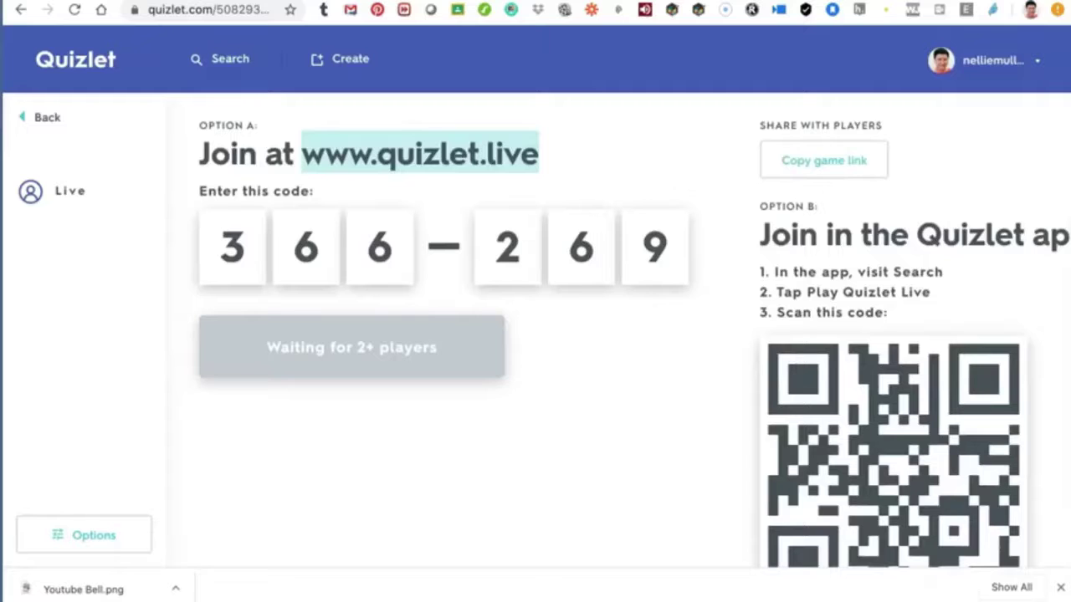
scroll(632, 338, "down", 1)
scroll(632, 338, "up", 2)
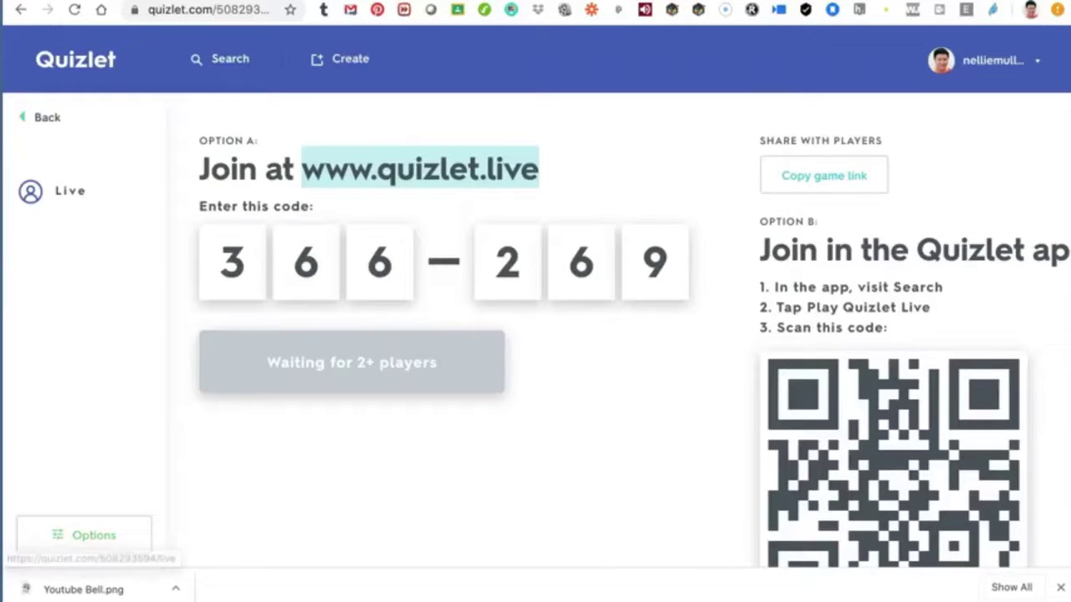
left_click(84, 535)
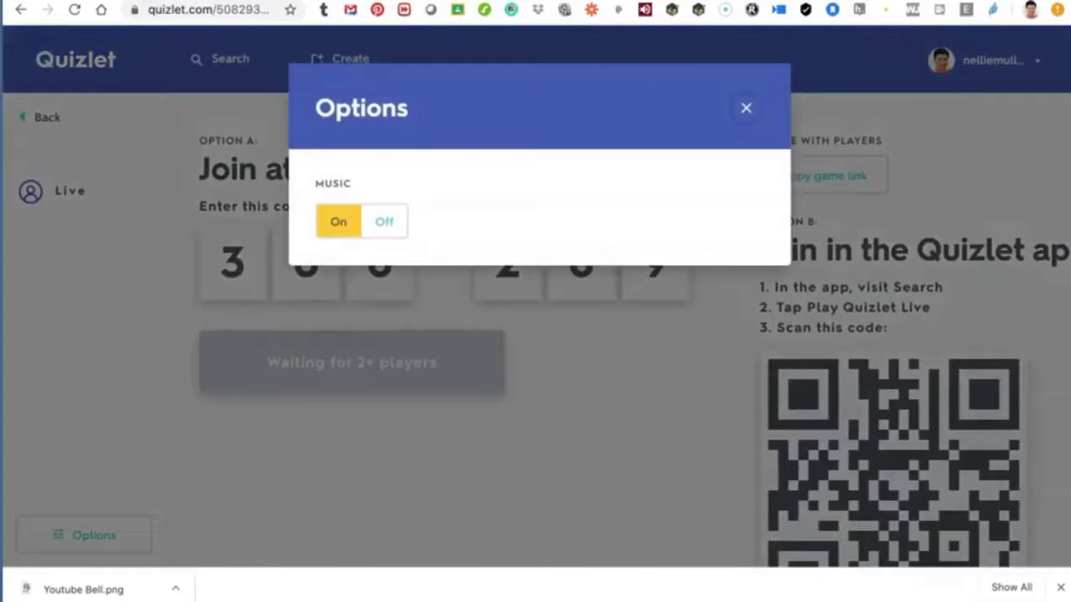
left_click(383, 221)
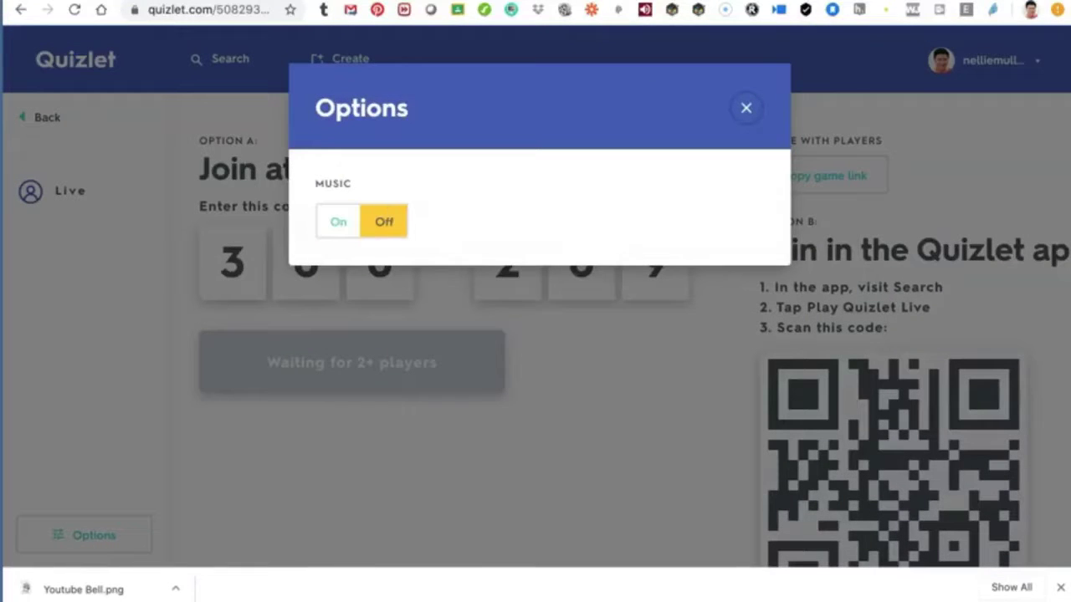
left_click(745, 108)
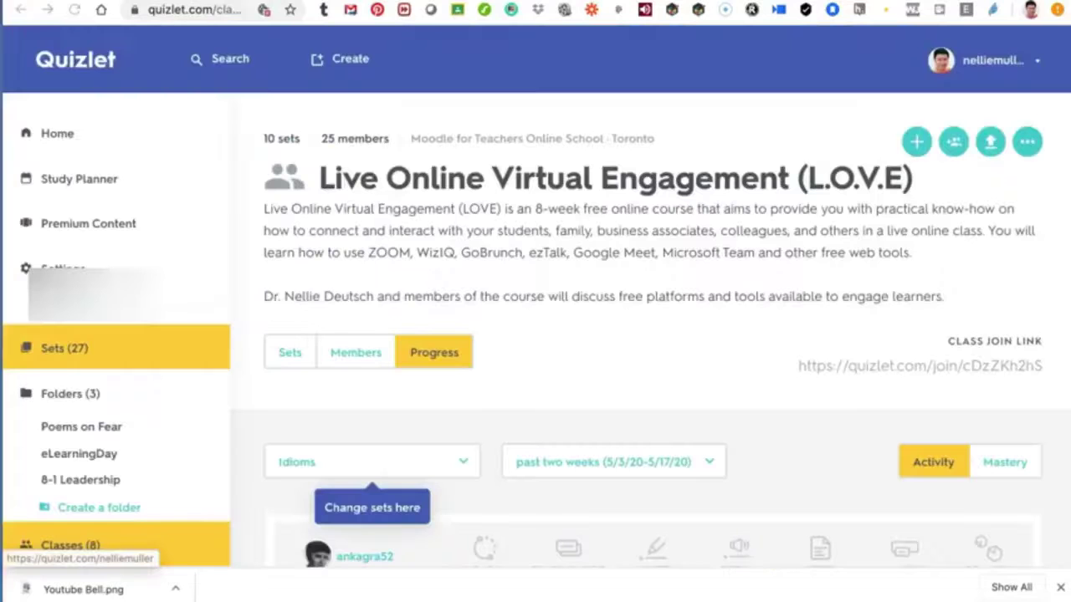
Step: Examine the class members' activity in the Idioms set on the class progress page
scroll(535, 335, "down", 4)
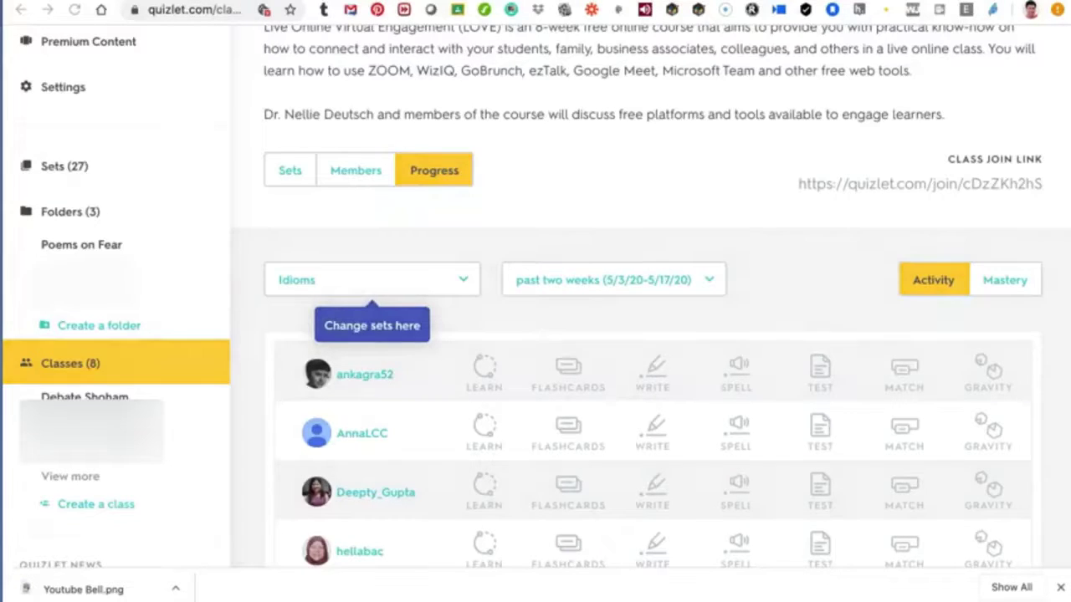
scroll(535, 335, "down", 1)
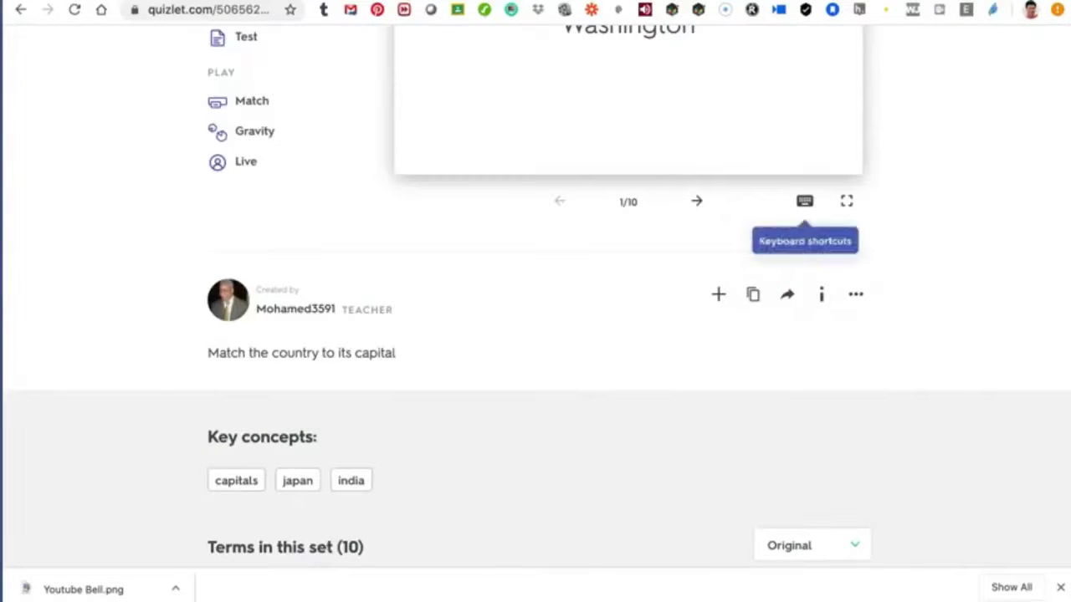
Step: Review the sharing choices and additional actions for the country capitals set without using any of them
left_click(787, 294)
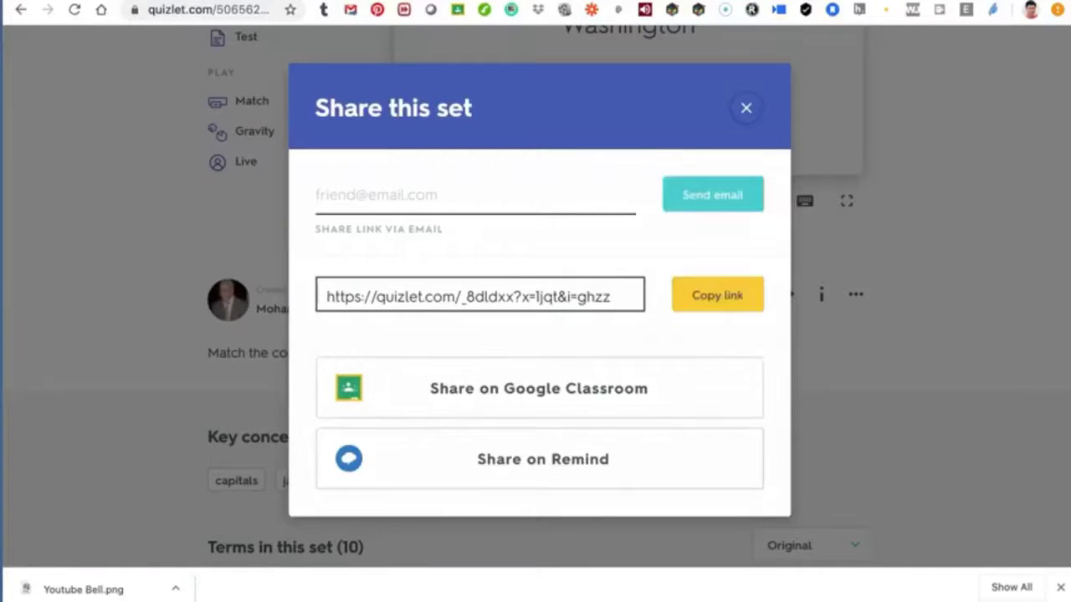
left_click(745, 107)
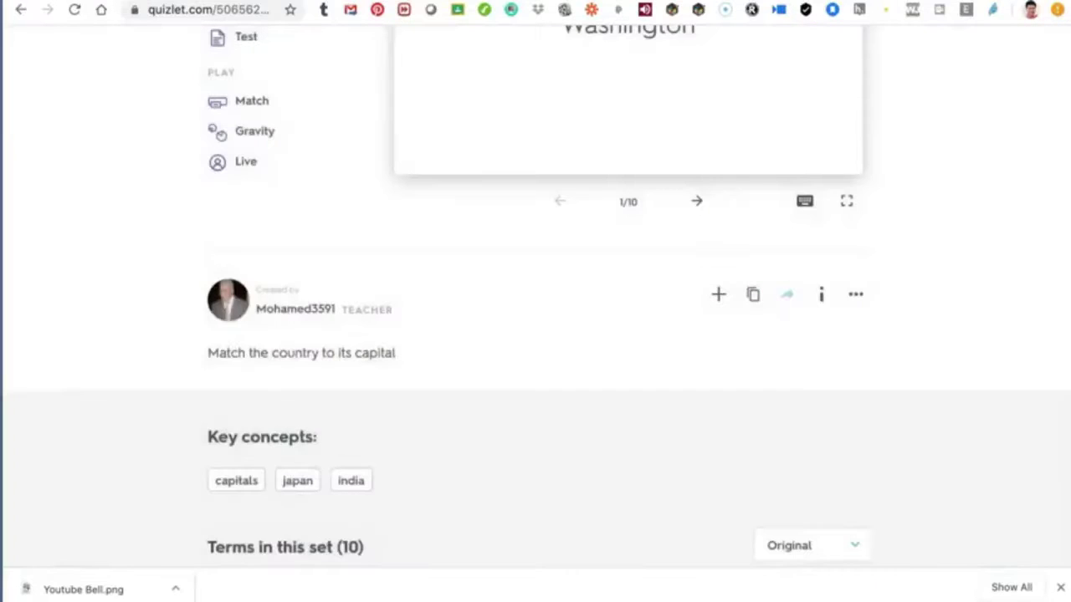
left_click(855, 294)
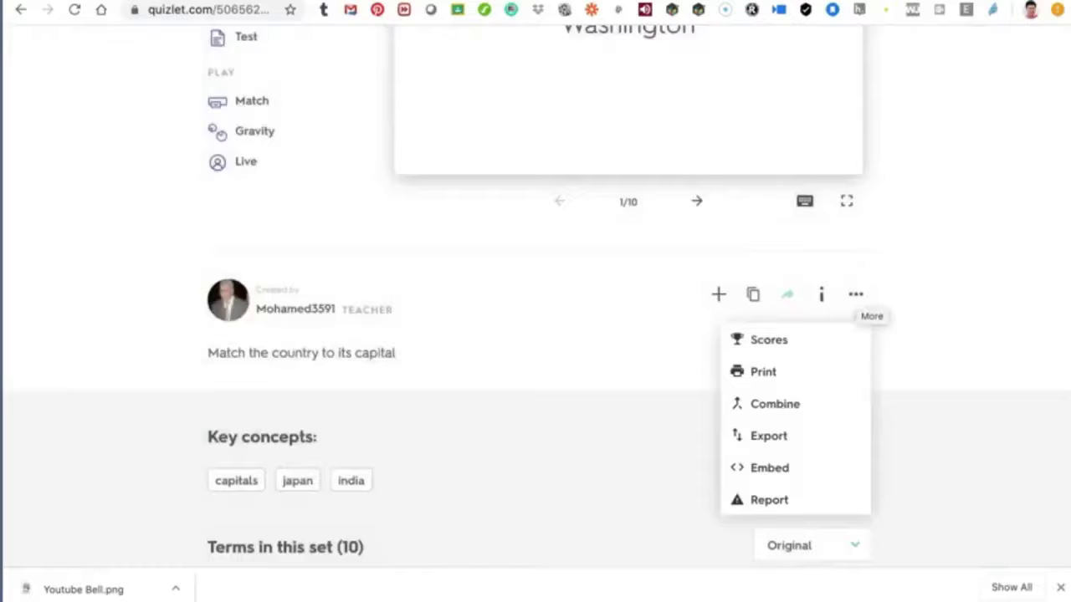
left_click(854, 293)
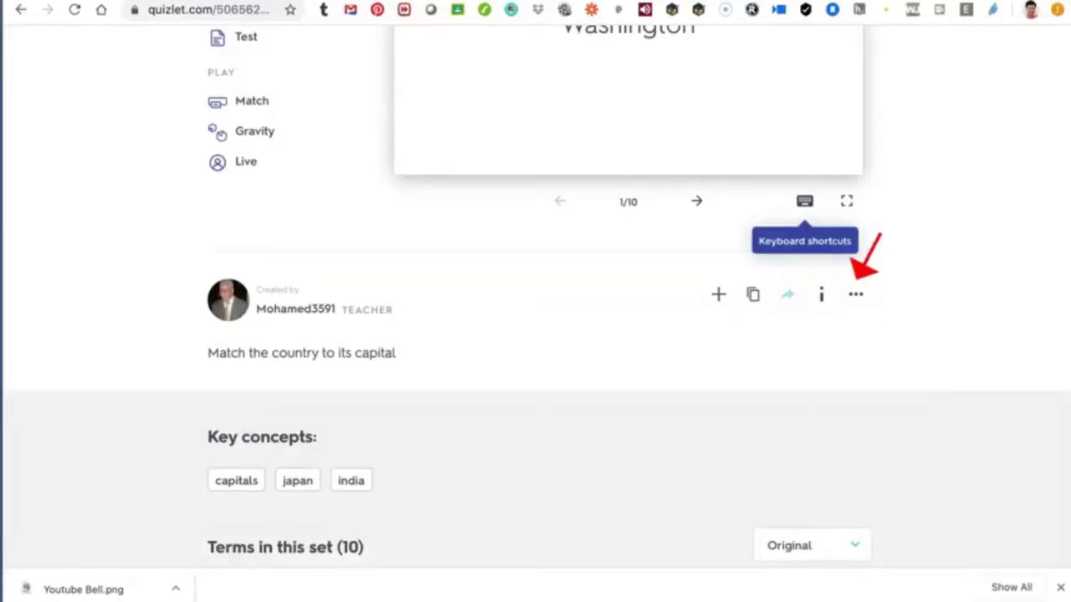
Step: View the top scores of the Idioms set across its study modes and games, and close them
left_click(855, 293)
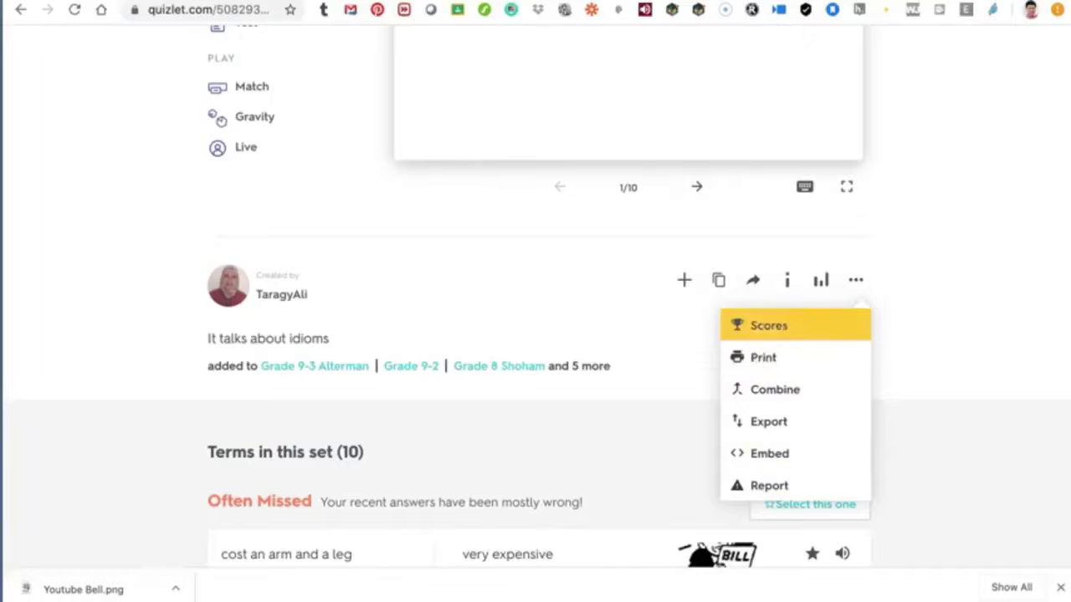
left_click(768, 325)
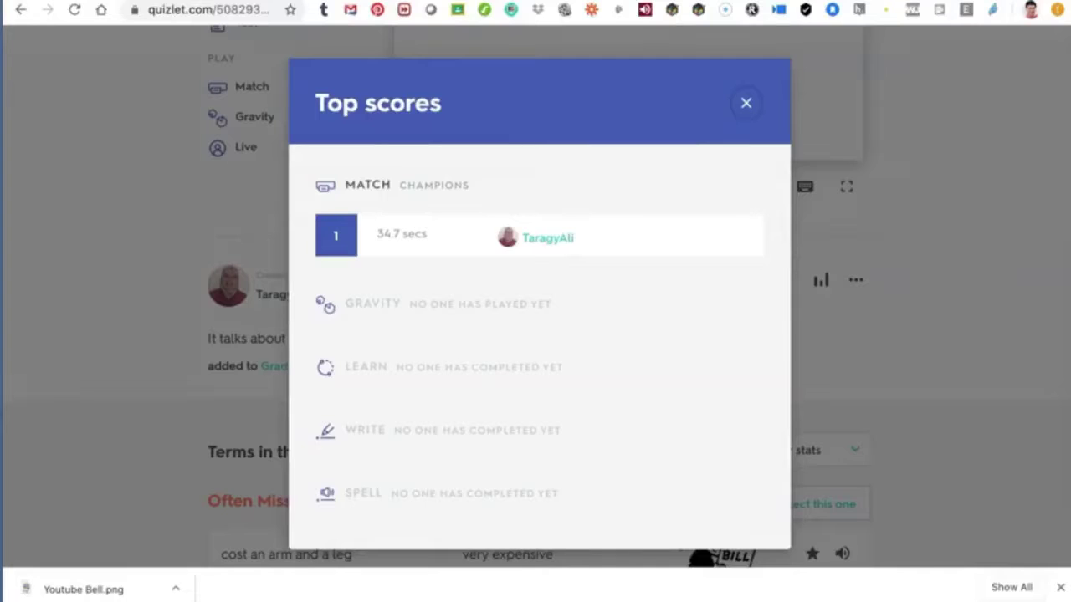
scroll(540, 334, "down", 1)
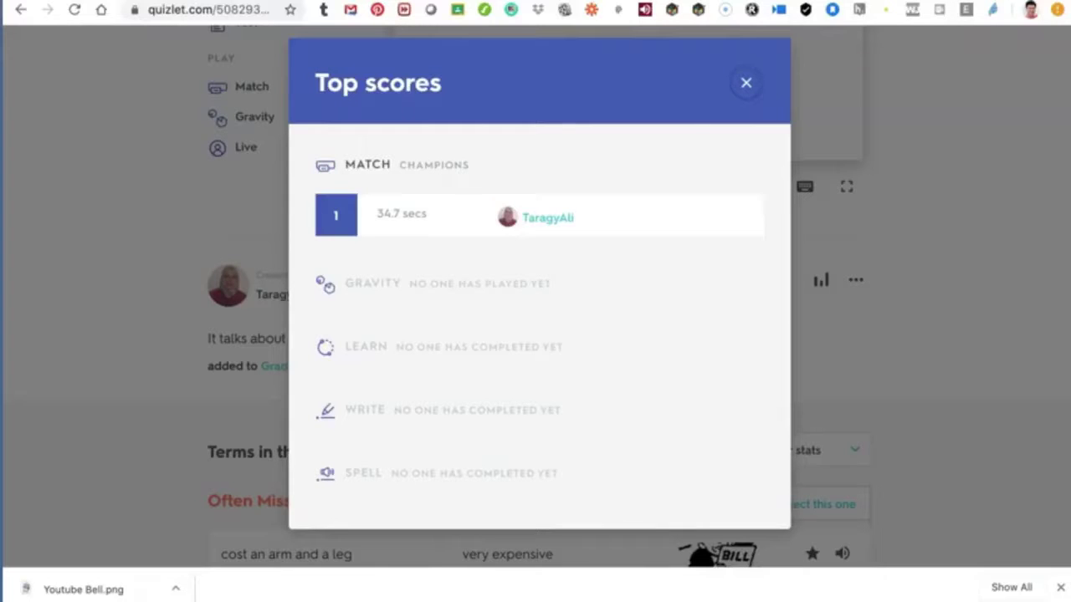
left_click(745, 82)
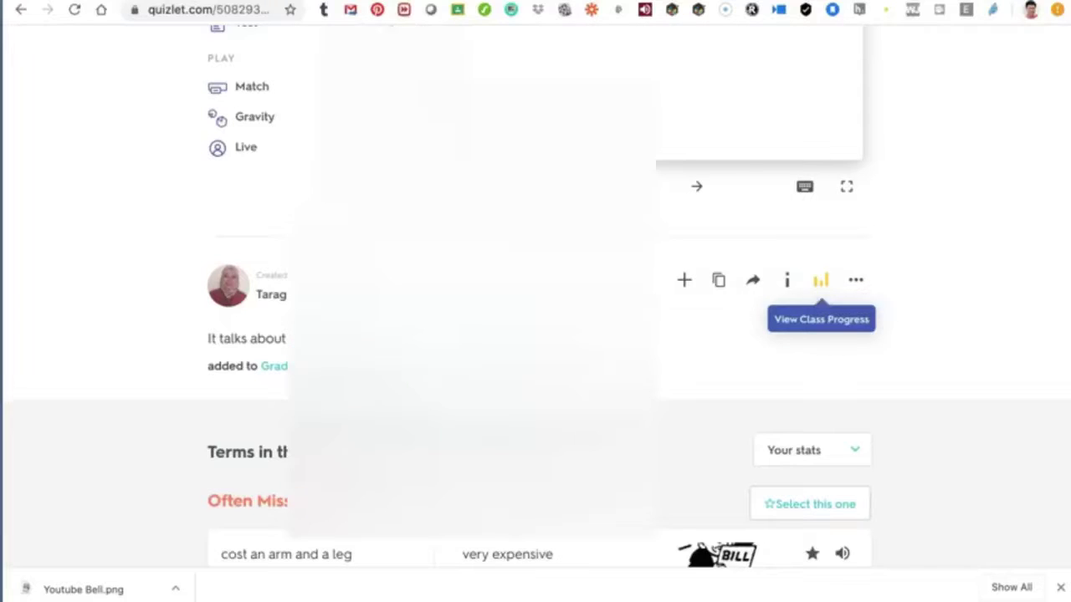
Step: Open the Live Online Virtual Engagement (L.O.V.E) class's progress for the Idioms set
left_click(820, 281)
scroll(538, 293, "down", 5)
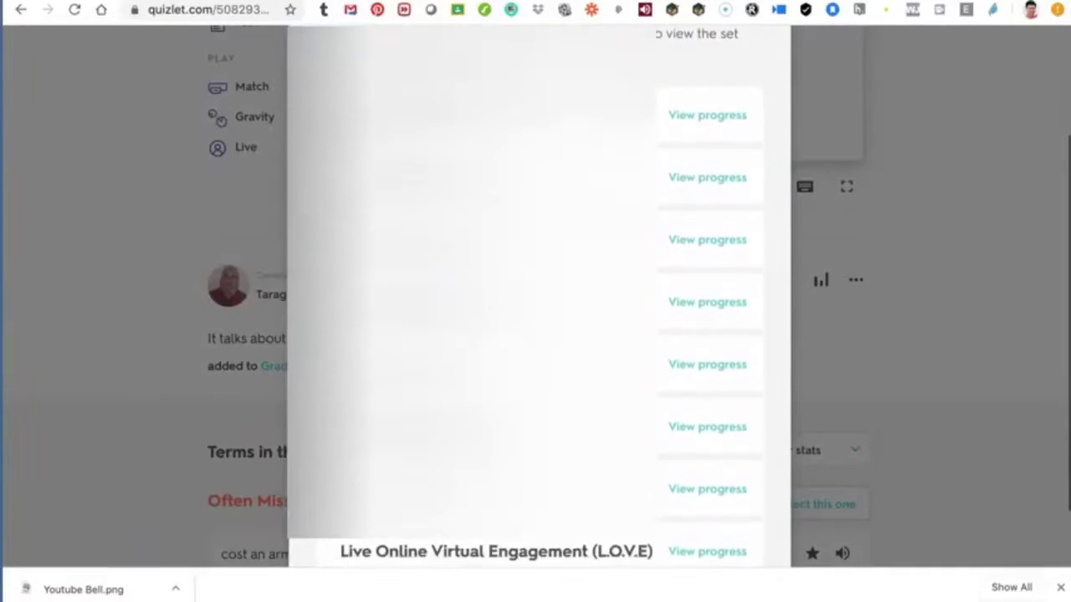
left_click(707, 476)
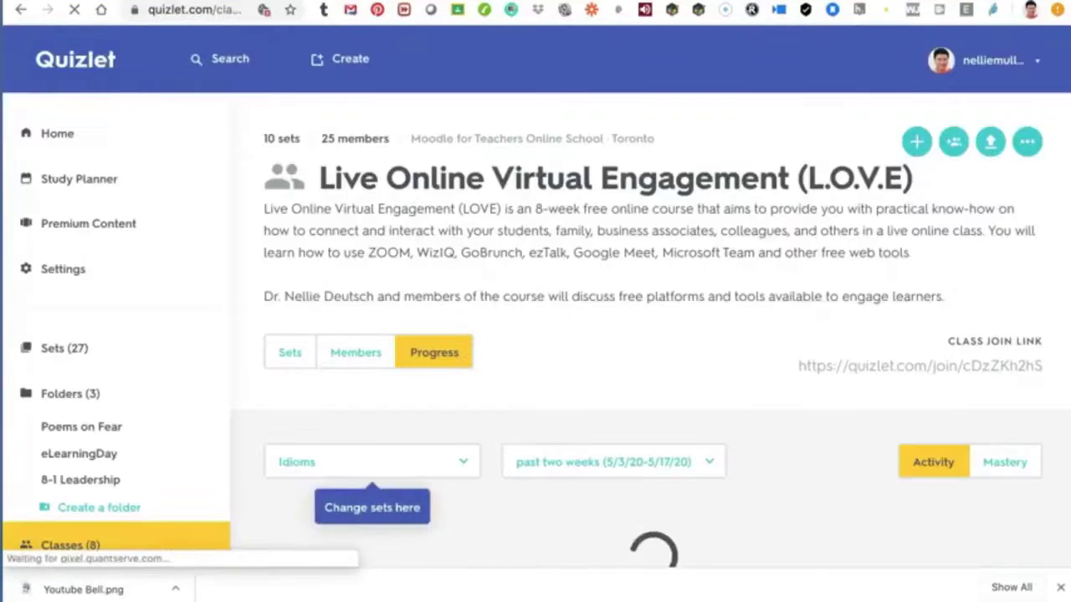
Step: Review which study modes and games each member of the L.O.V.E class used for the Idioms set over the past two weeks
scroll(535, 335, "down", 3)
scroll(320, 559, "down", 4)
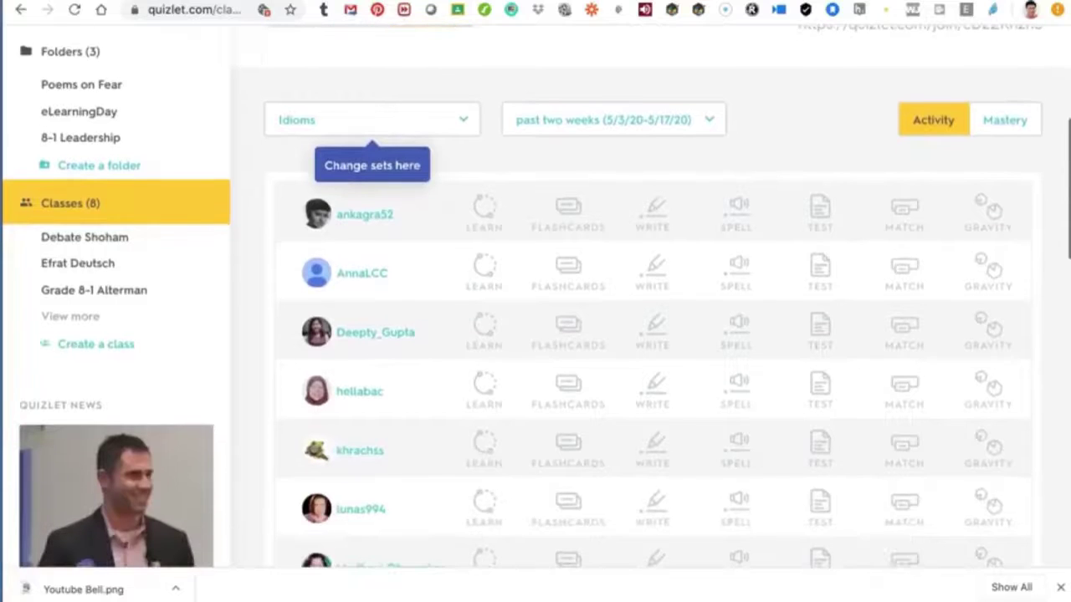
scroll(321, 558, "down", 3)
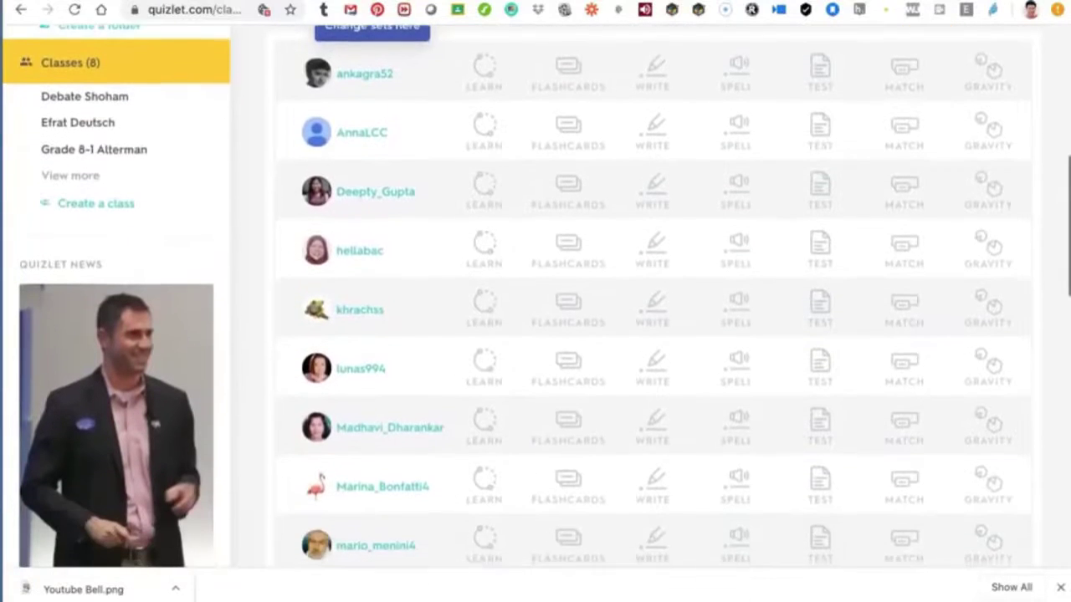
scroll(544, 294, "down", 4)
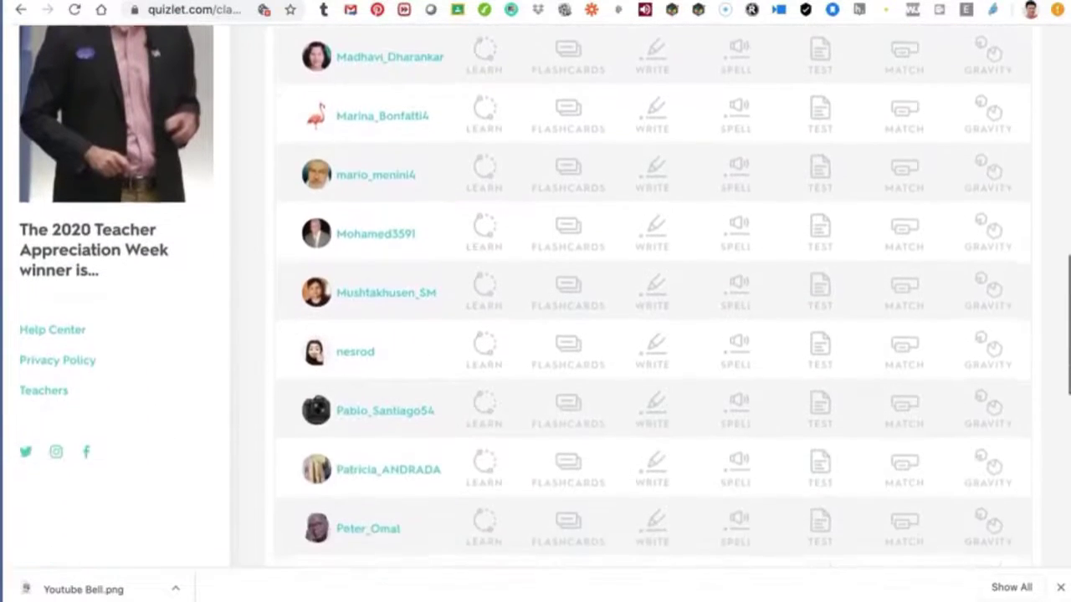
scroll(994, 355, "down", 4)
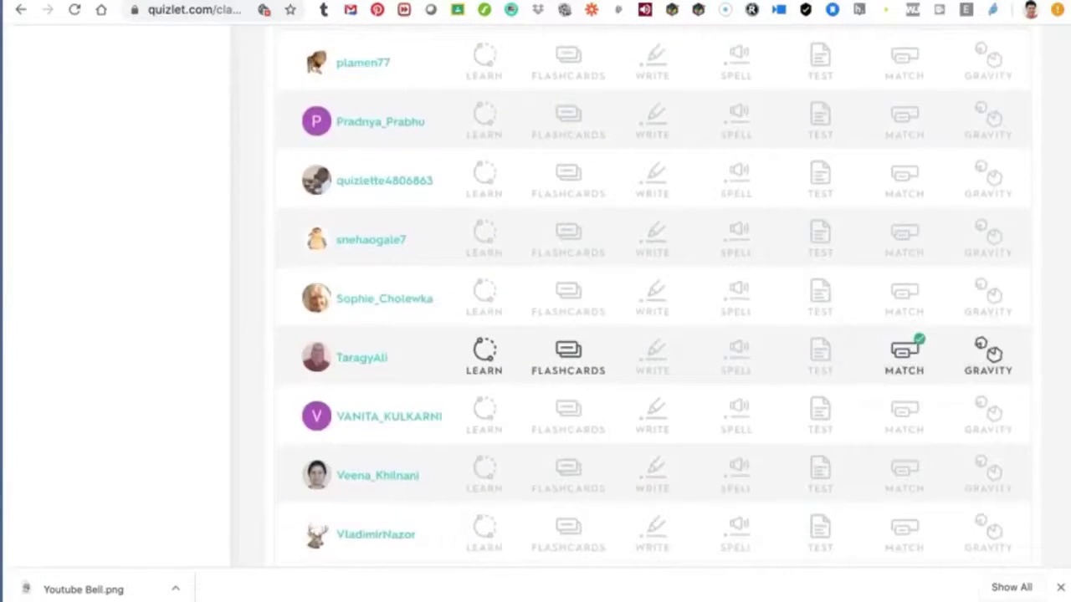
scroll(993, 355, "down", 2)
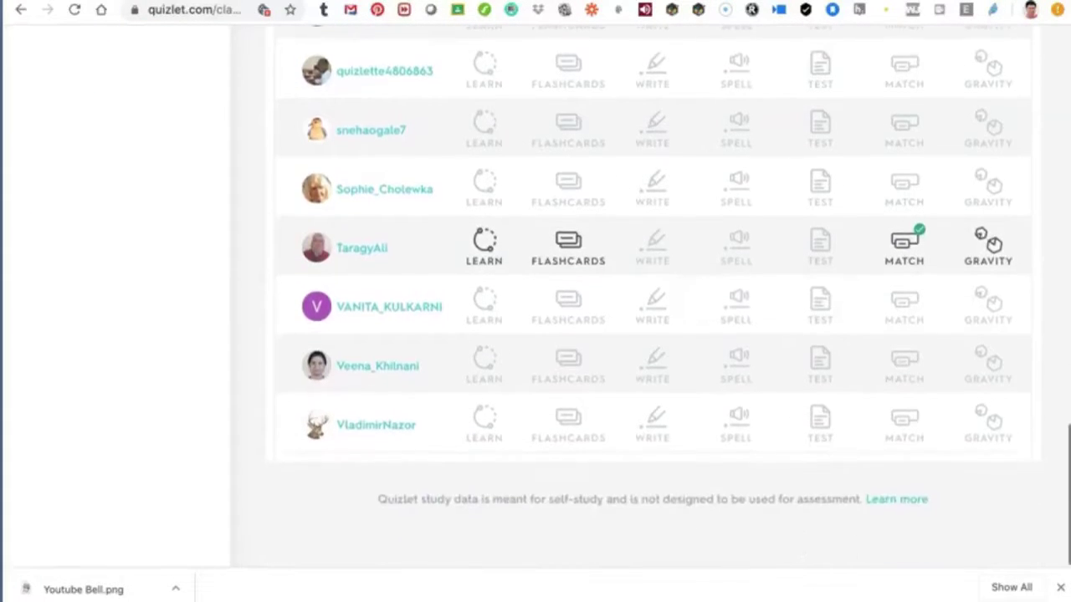
scroll(652, 334, "up", 20)
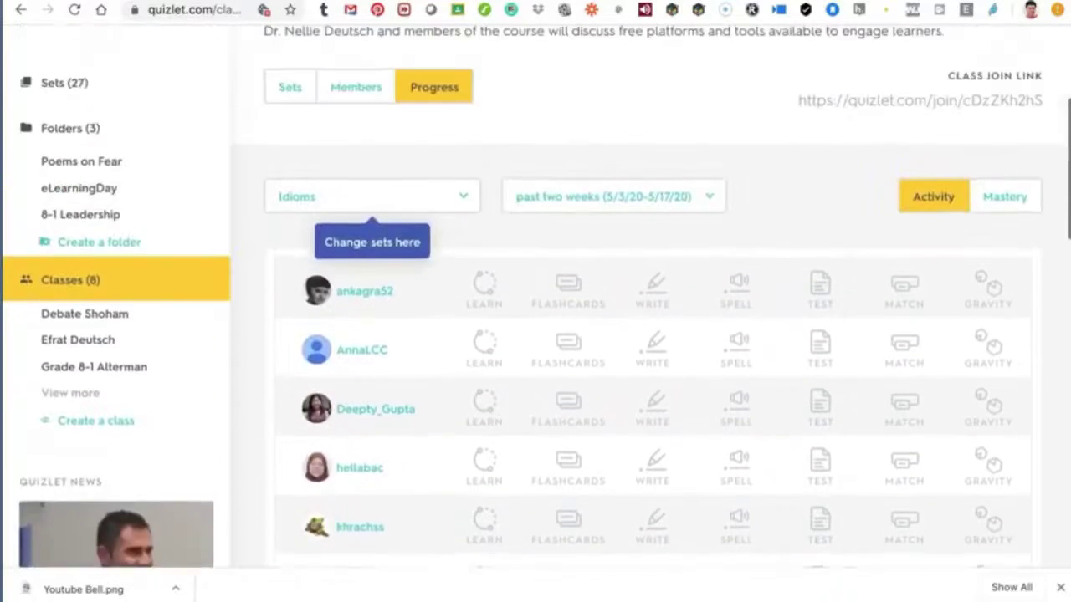
scroll(652, 334, "up", 1)
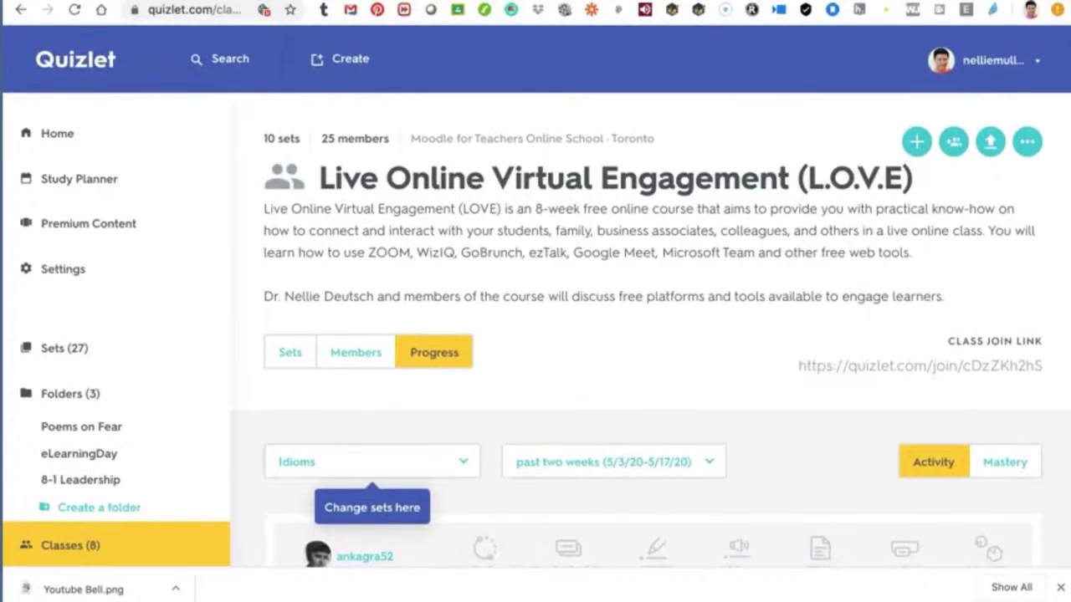